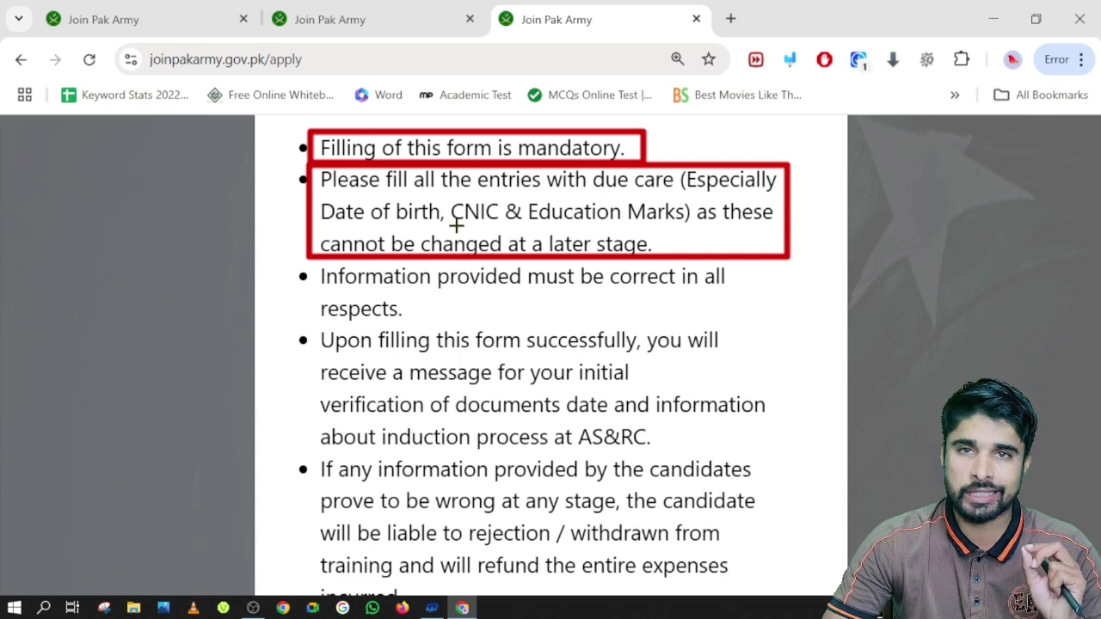
Underline 'CNIC & Education Marks' and 'Date of birth' in red, then box the correct-information and confirmation-message bullets
{"action": "left_click_drag", "start_coordinate": [451, 222], "coordinate": [662, 223]}
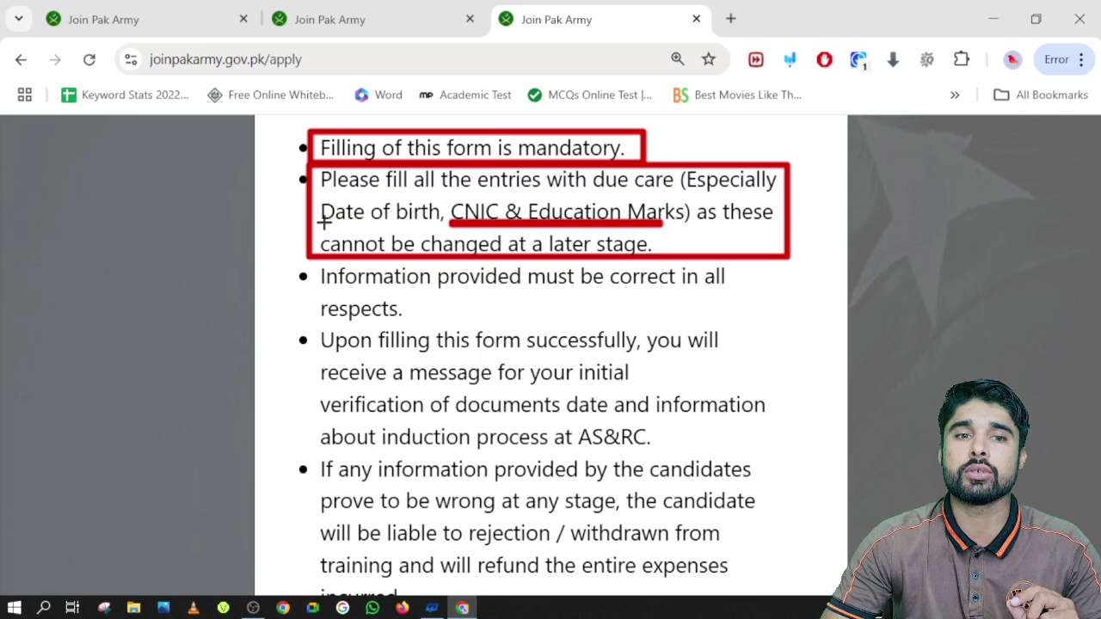
{"action": "left_click_drag", "start_coordinate": [320, 223], "coordinate": [438, 224]}
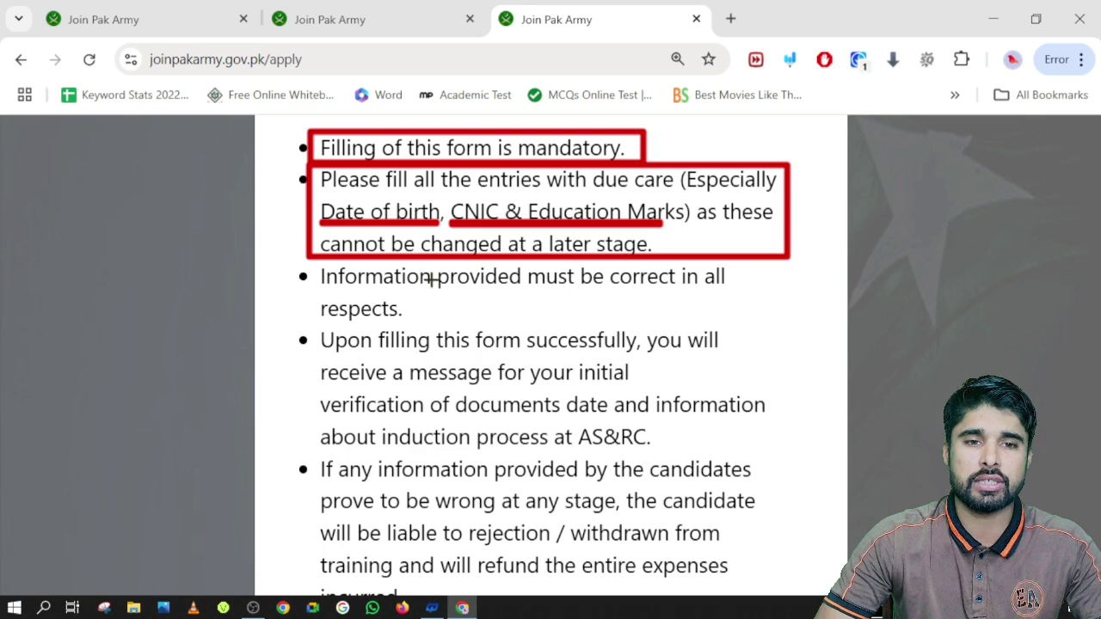
{"action": "mouse_move", "coordinate": [307, 263]}
{"action": "left_mouse_down"}
{"action": "mouse_move", "coordinate": [668, 265]}
{"action": "mouse_move", "coordinate": [730, 292]}
{"action": "mouse_move", "coordinate": [736, 329]}
{"action": "left_mouse_up"}
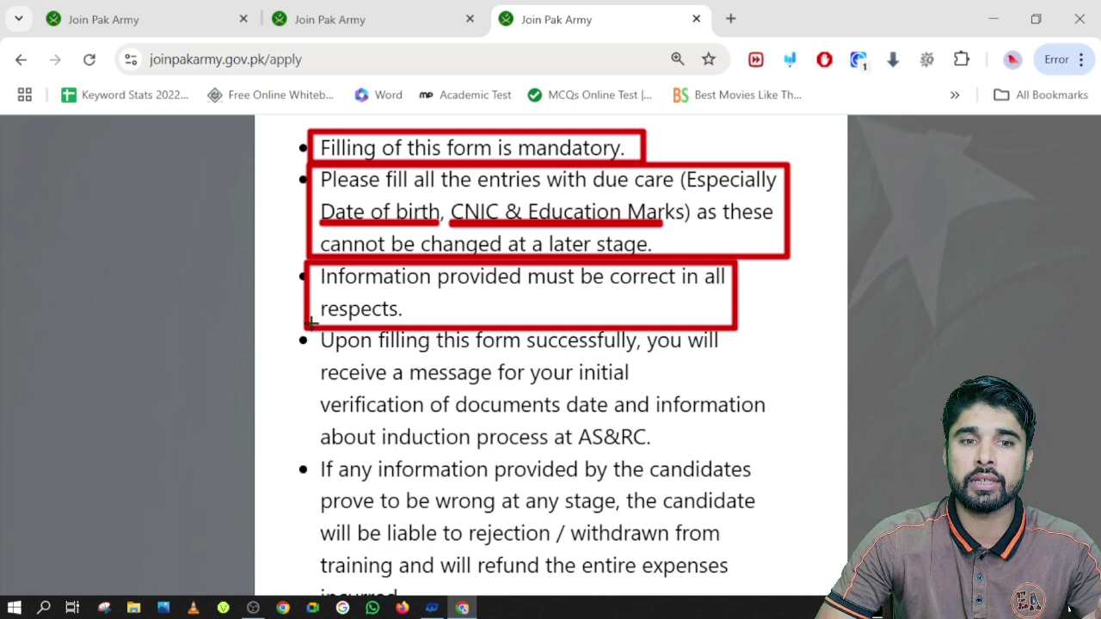
{"action": "mouse_move", "coordinate": [320, 323]}
{"action": "left_mouse_down"}
{"action": "mouse_move", "coordinate": [599, 327]}
{"action": "mouse_move", "coordinate": [733, 357]}
{"action": "mouse_move", "coordinate": [771, 414]}
{"action": "mouse_move", "coordinate": [777, 454]}
{"action": "left_mouse_up"}
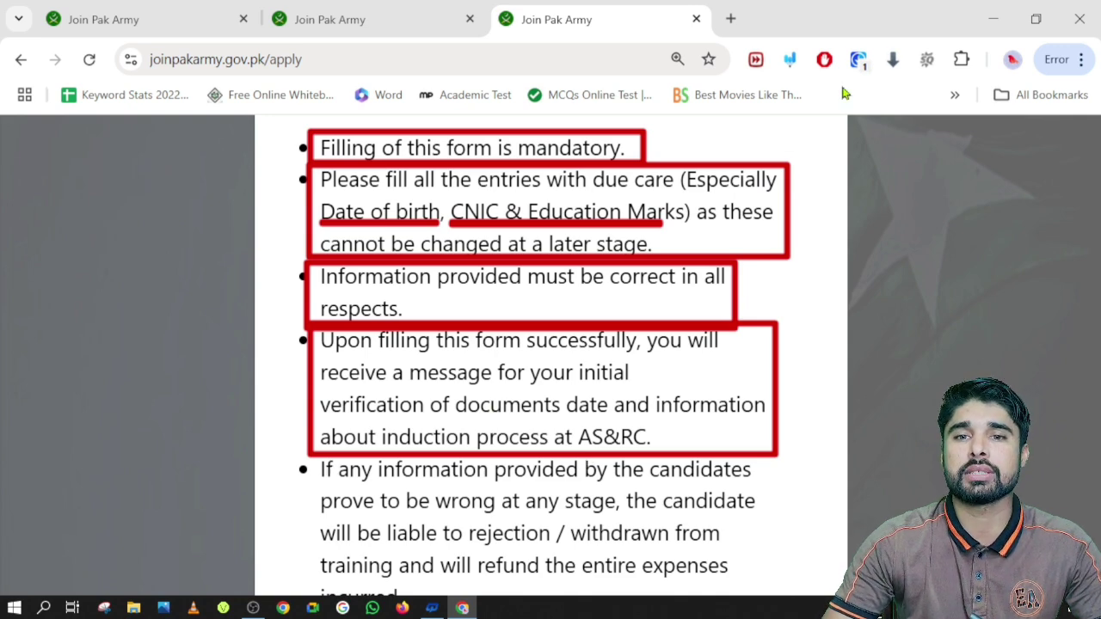
Clear the red underlines and box the confirmation-message and wrong-information paragraphs in red
{"action": "left_click", "coordinate": [789, 59]}
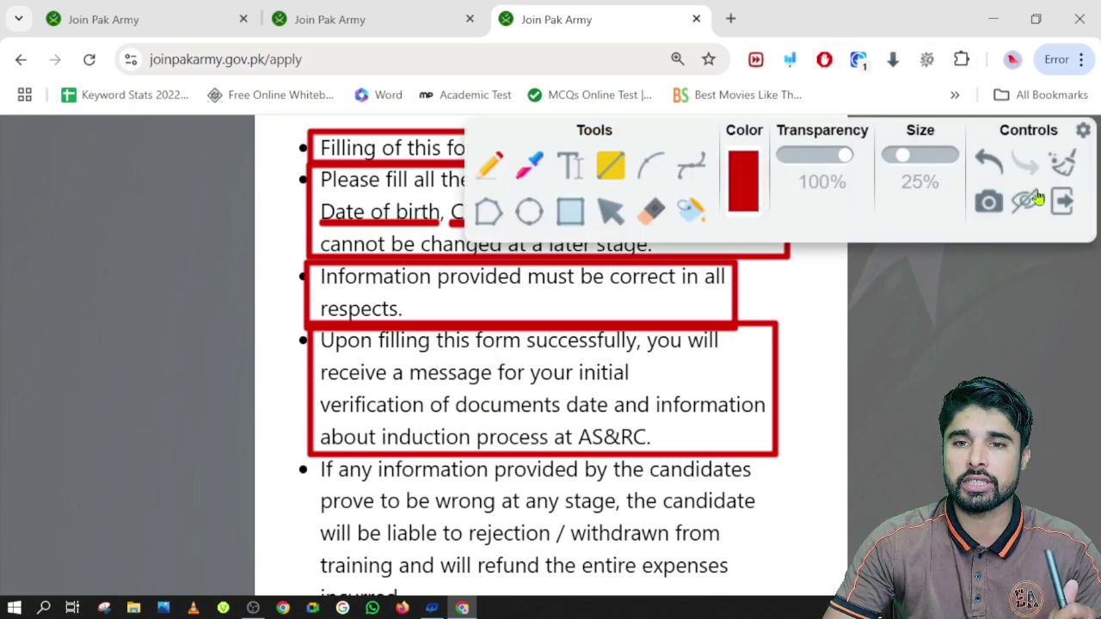
{"action": "left_click", "coordinate": [1059, 168]}
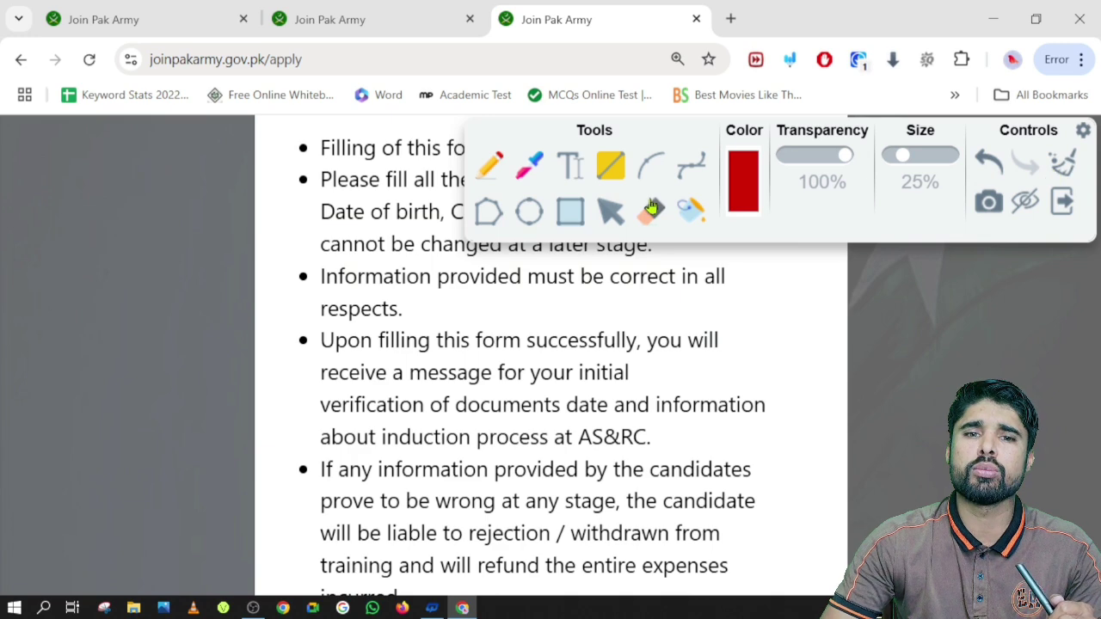
{"action": "left_click", "coordinate": [1025, 207]}
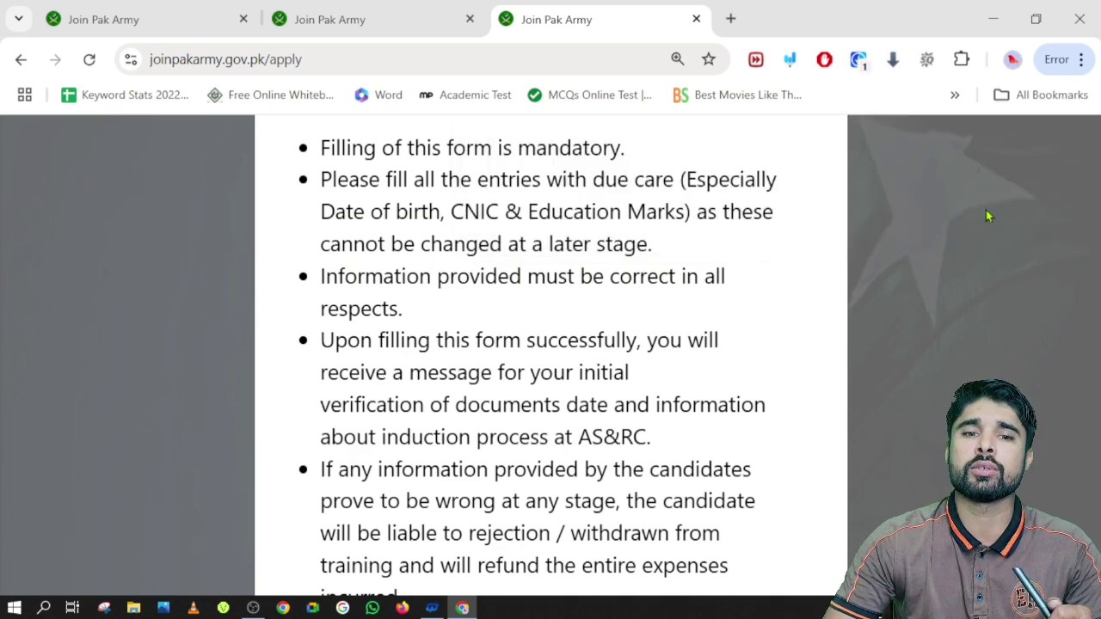
{"action": "scroll", "coordinate": [600, 267], "scroll_direction": "down", "scroll_amount": 2}
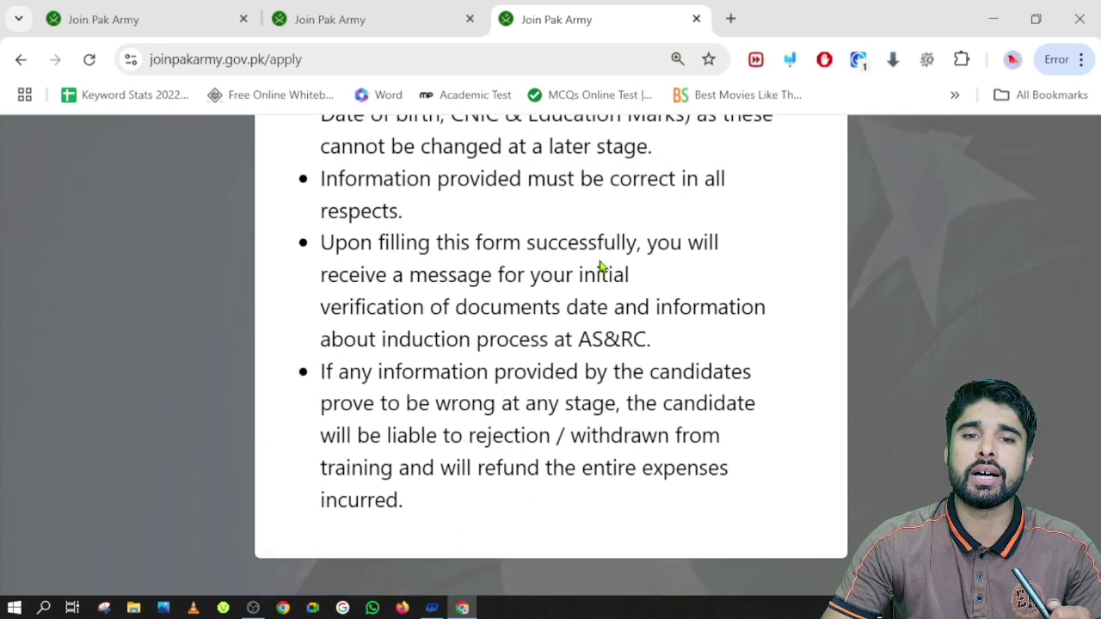
{"action": "left_click", "coordinate": [790, 59]}
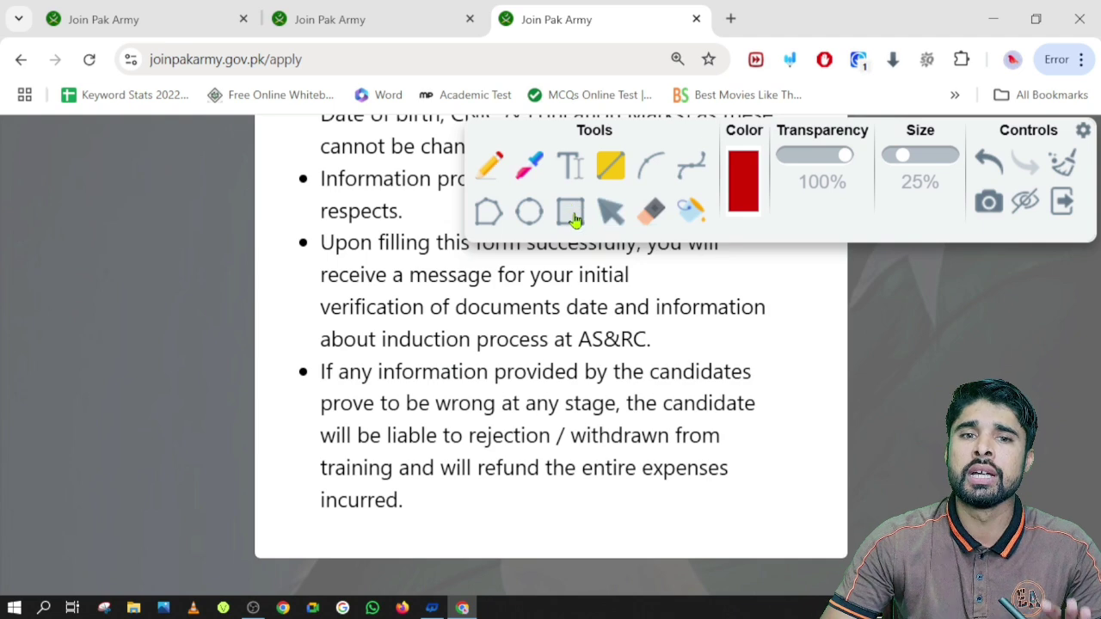
{"action": "left_click", "coordinate": [1025, 207]}
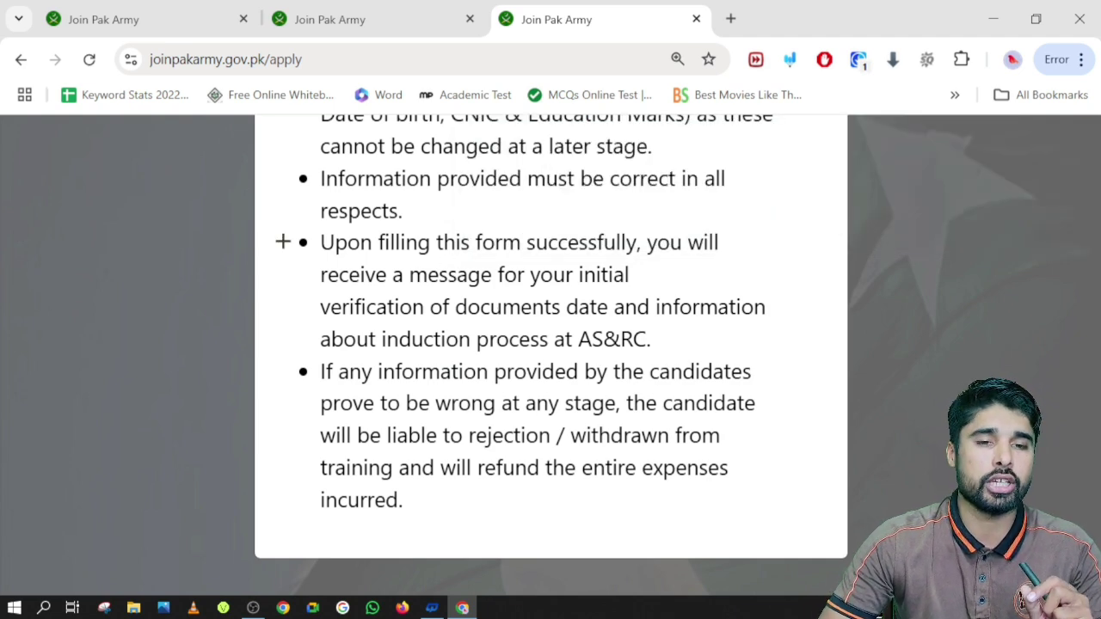
{"action": "mouse_move", "coordinate": [279, 228]}
{"action": "left_mouse_down"}
{"action": "mouse_move", "coordinate": [723, 260]}
{"action": "mouse_move", "coordinate": [774, 353]}
{"action": "left_mouse_up"}
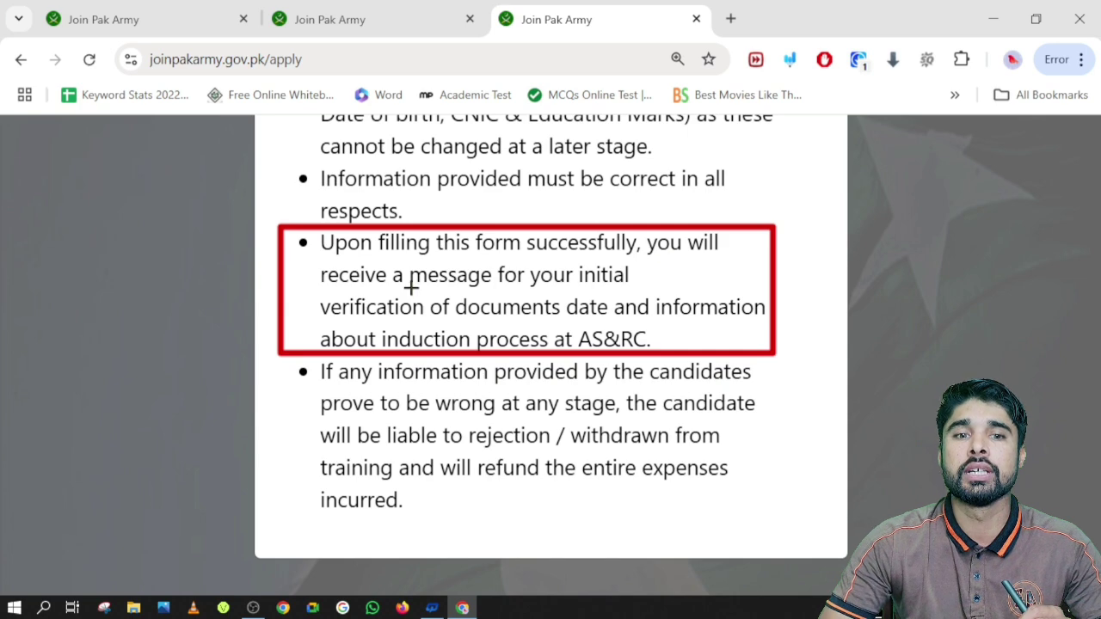
{"action": "mouse_move", "coordinate": [306, 362]}
{"action": "left_mouse_down"}
{"action": "mouse_move", "coordinate": [742, 401]}
{"action": "mouse_move", "coordinate": [787, 454]}
{"action": "mouse_move", "coordinate": [799, 520]}
{"action": "left_mouse_up"}
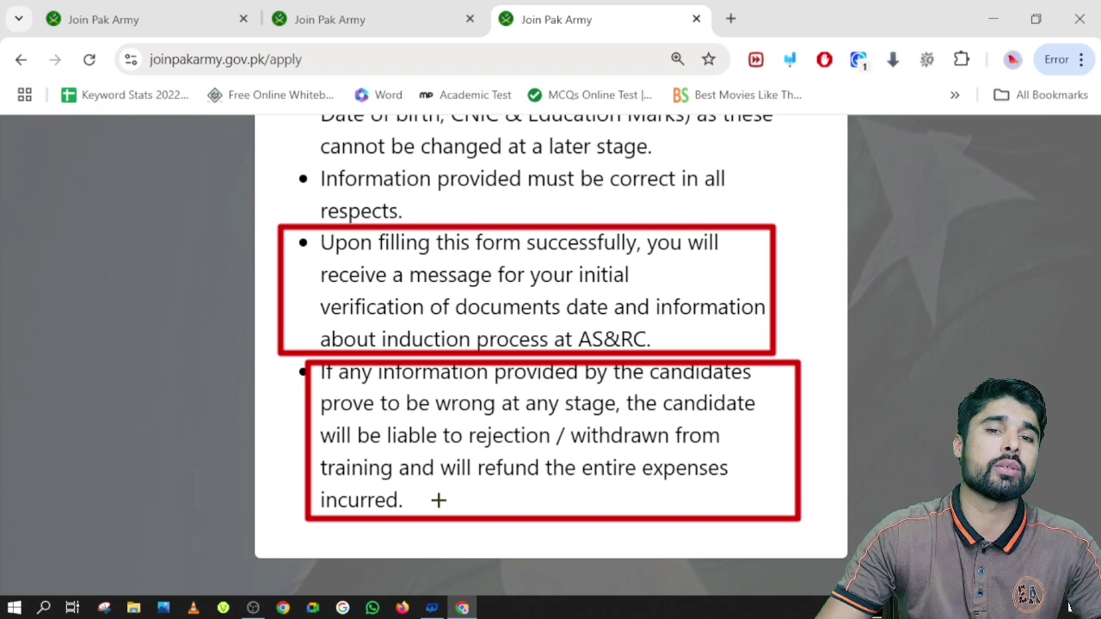
Clear all red boxes with the broom icon and return to the instructions heading
{"action": "left_click", "coordinate": [789, 59]}
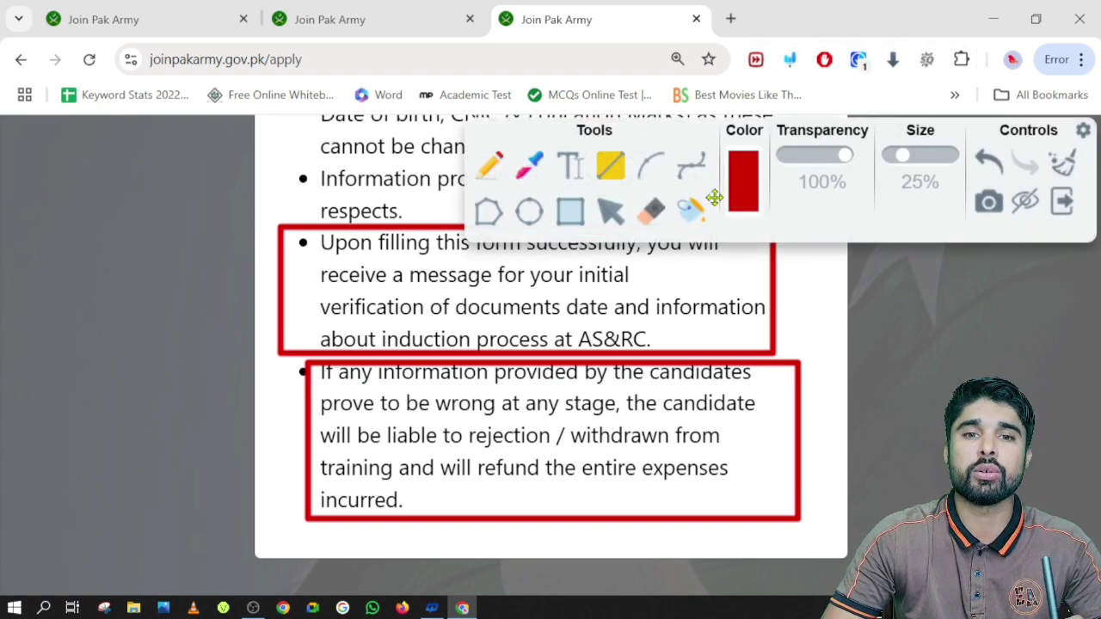
{"action": "left_click", "coordinate": [1024, 201]}
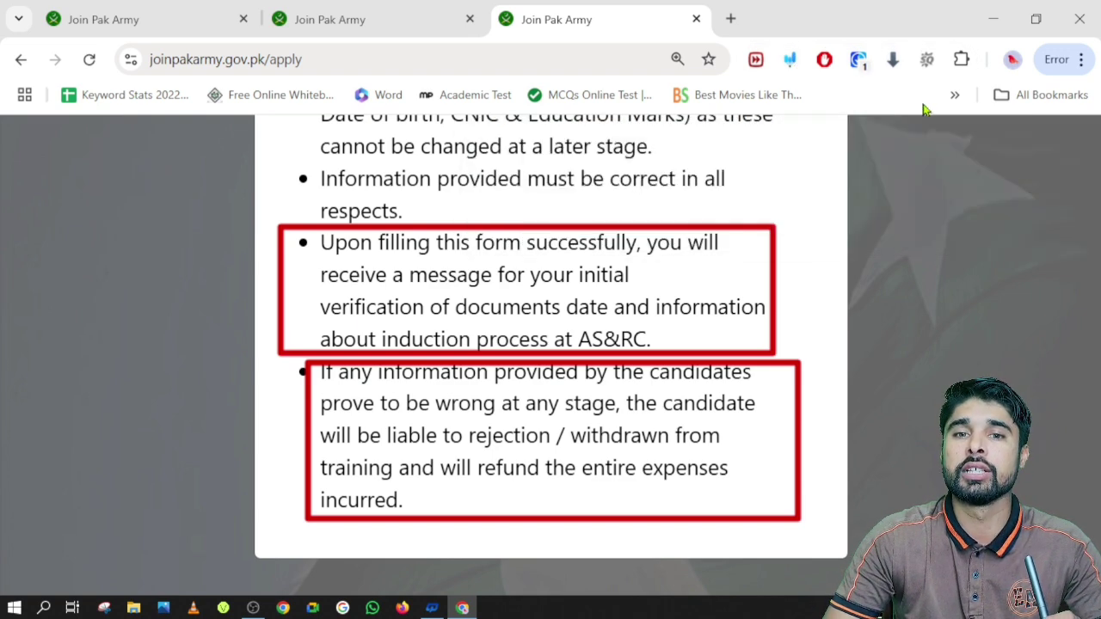
{"action": "left_click", "coordinate": [790, 60]}
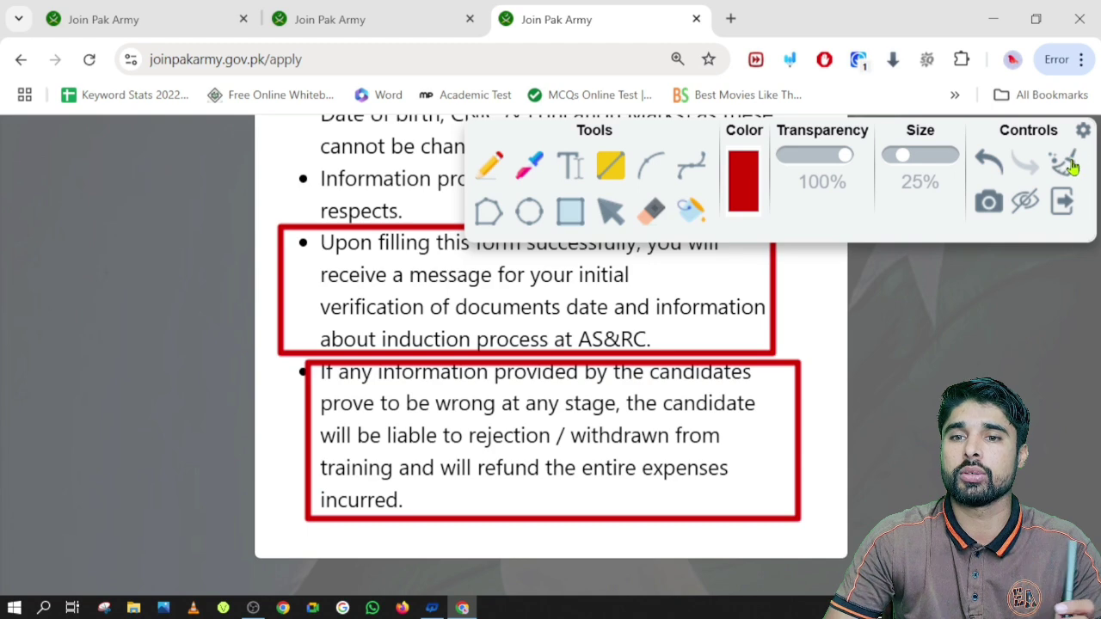
{"action": "left_click", "coordinate": [1069, 163]}
{"action": "left_click", "coordinate": [610, 210]}
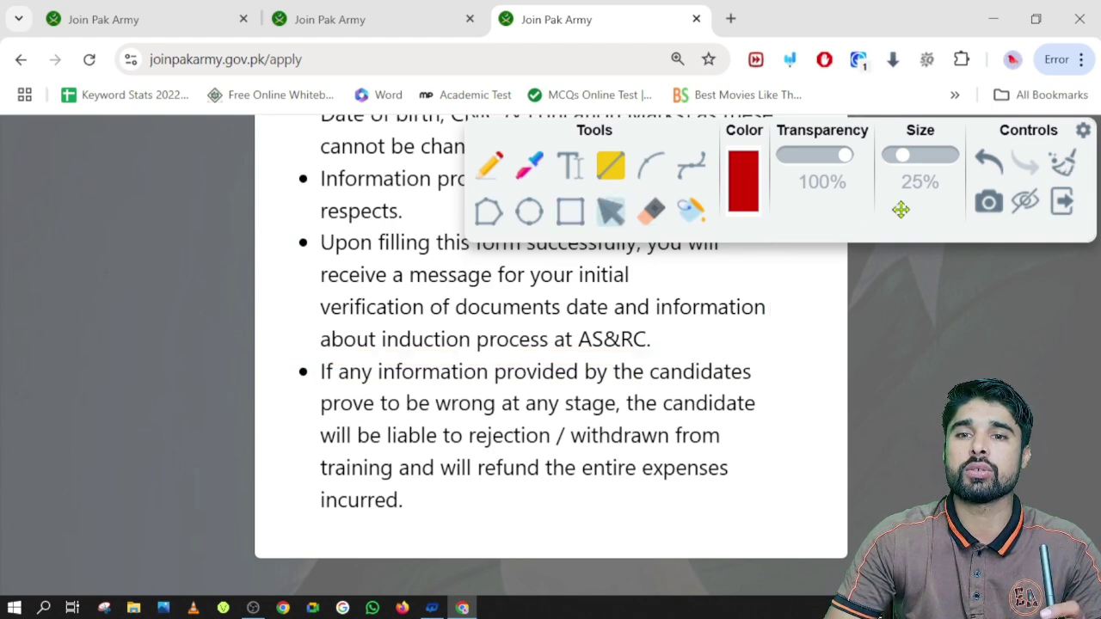
{"action": "left_click", "coordinate": [1025, 207]}
{"action": "scroll", "coordinate": [545, 247], "scroll_direction": "up", "scroll_amount": 3}
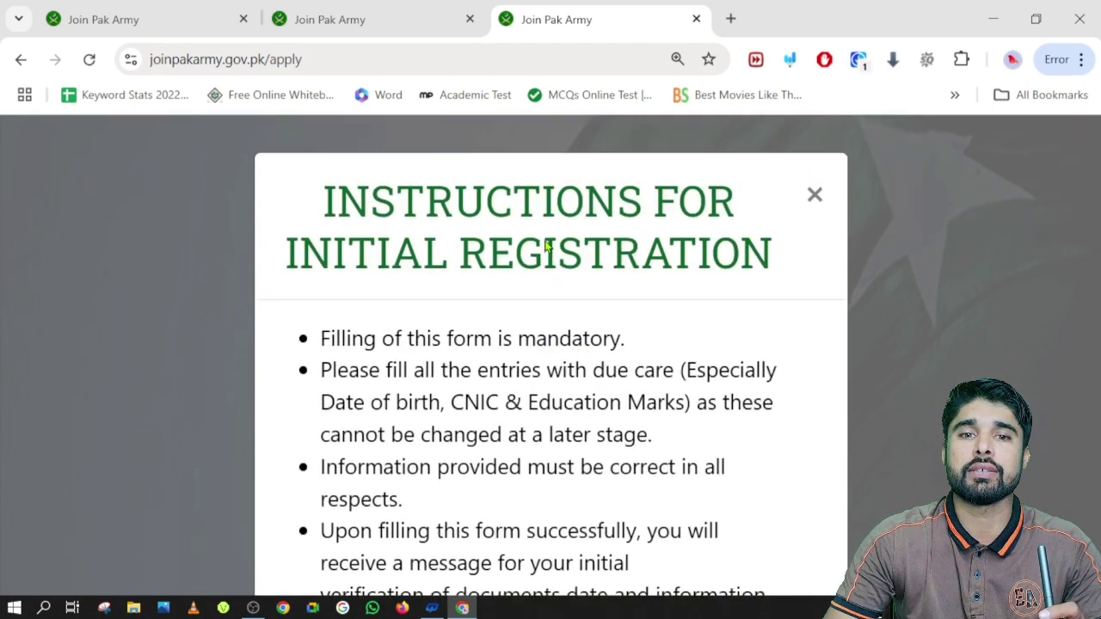
Close the instructions modal and zoom the page out to 110% to show the Personal Information form
{"action": "left_click", "coordinate": [814, 197]}
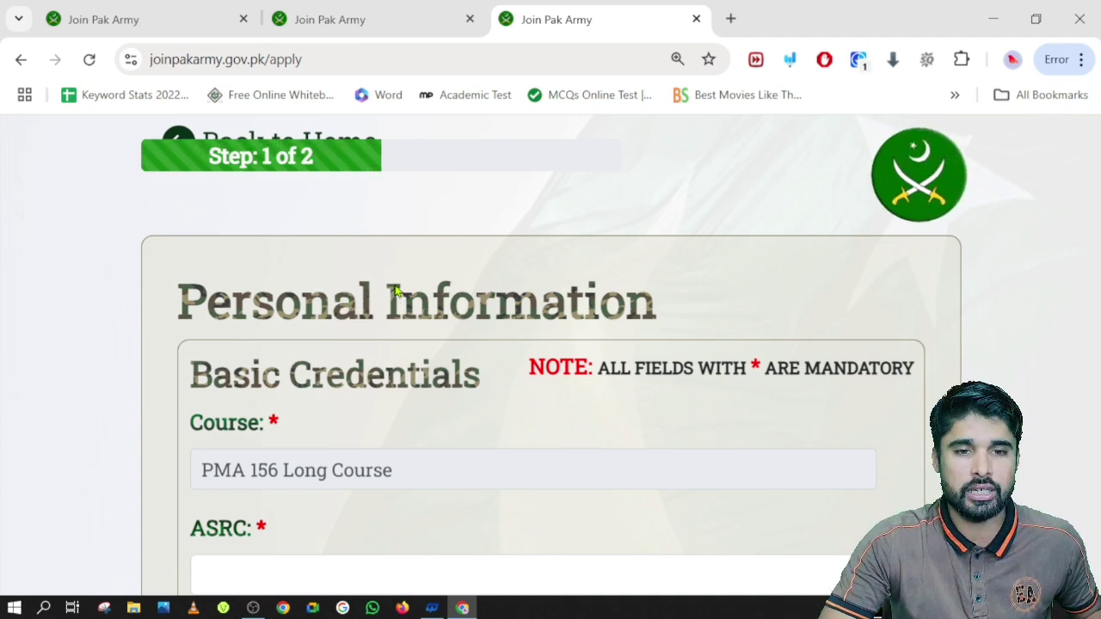
{"action": "key", "text": "ctrl+minus"}
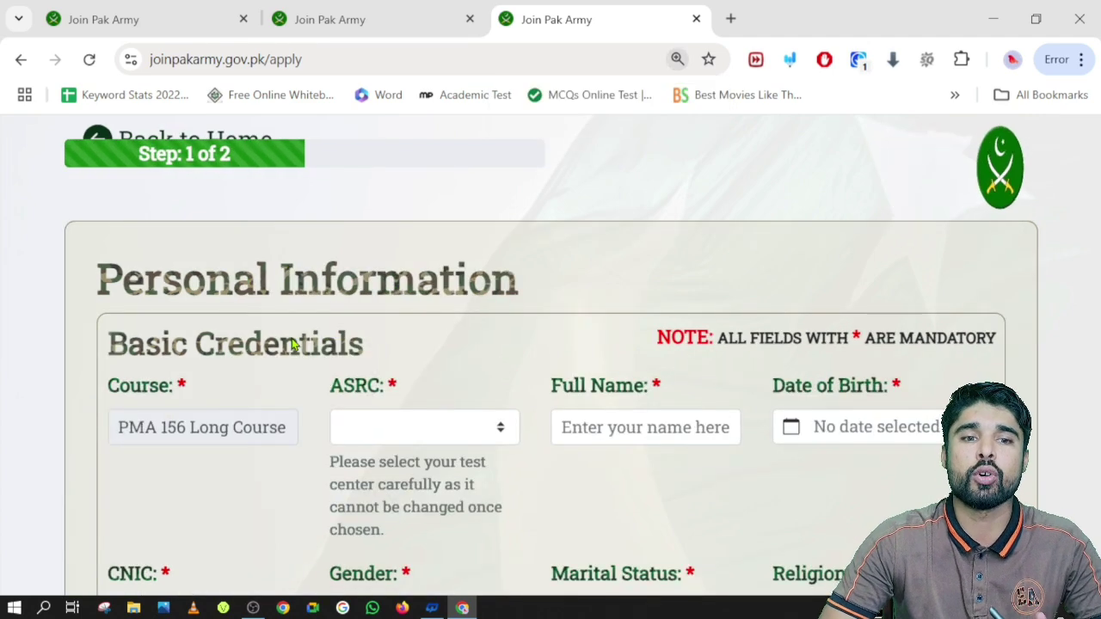
{"action": "scroll", "coordinate": [291, 344], "scroll_direction": "down", "scroll_amount": 2}
{"action": "scroll", "coordinate": [290, 344], "scroll_direction": "up", "scroll_amount": 2}
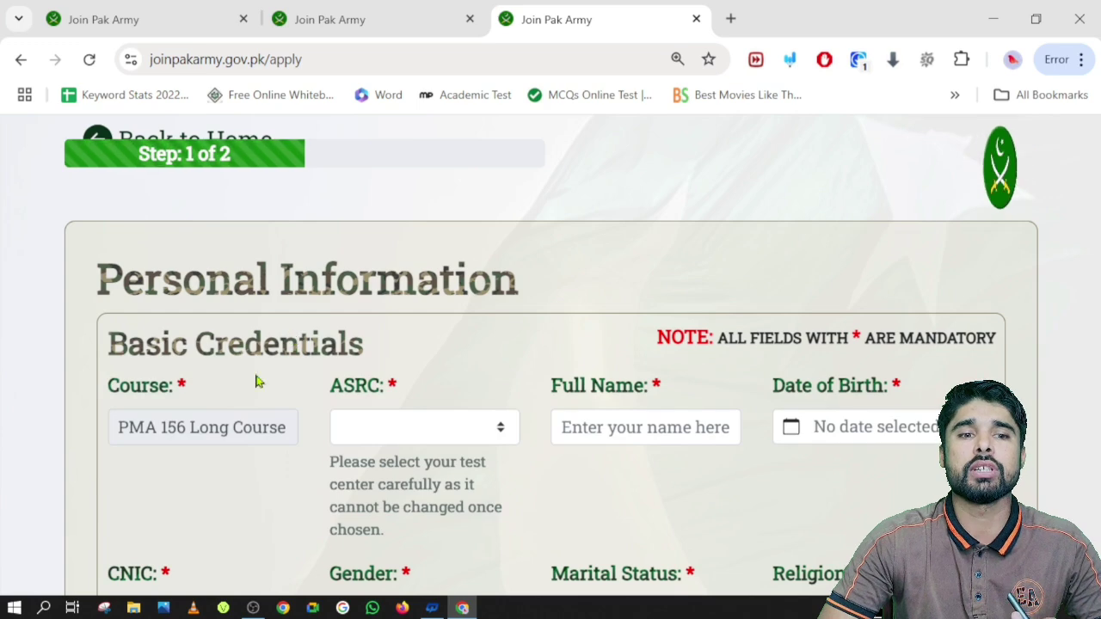
Draw red rectangles around Course, ASRC, the mandatory-fields NOTE and the ASRC test-centre hint
{"action": "left_click", "coordinate": [792, 60]}
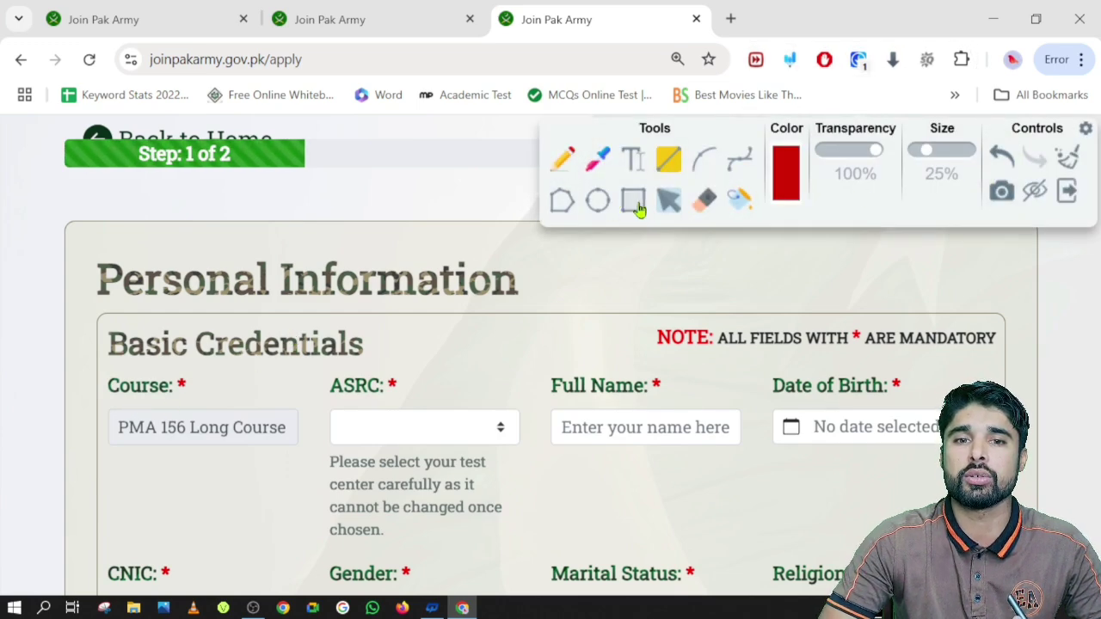
{"action": "left_click", "coordinate": [1036, 193]}
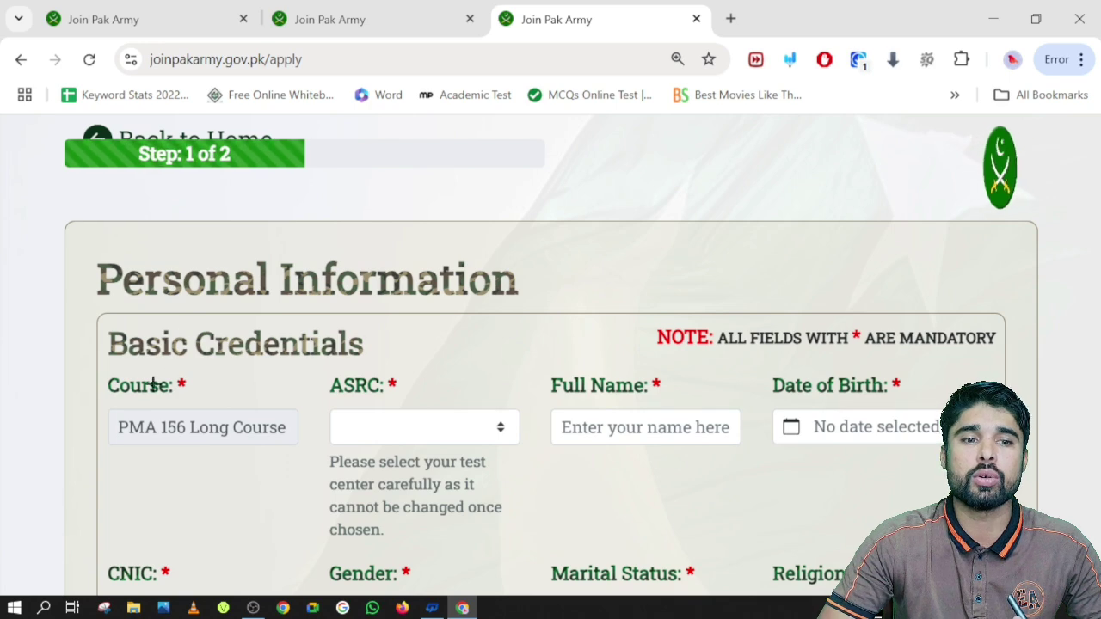
{"action": "mouse_move", "coordinate": [100, 378]}
{"action": "left_mouse_down"}
{"action": "mouse_move", "coordinate": [172, 379]}
{"action": "mouse_move", "coordinate": [196, 399]}
{"action": "left_mouse_up"}
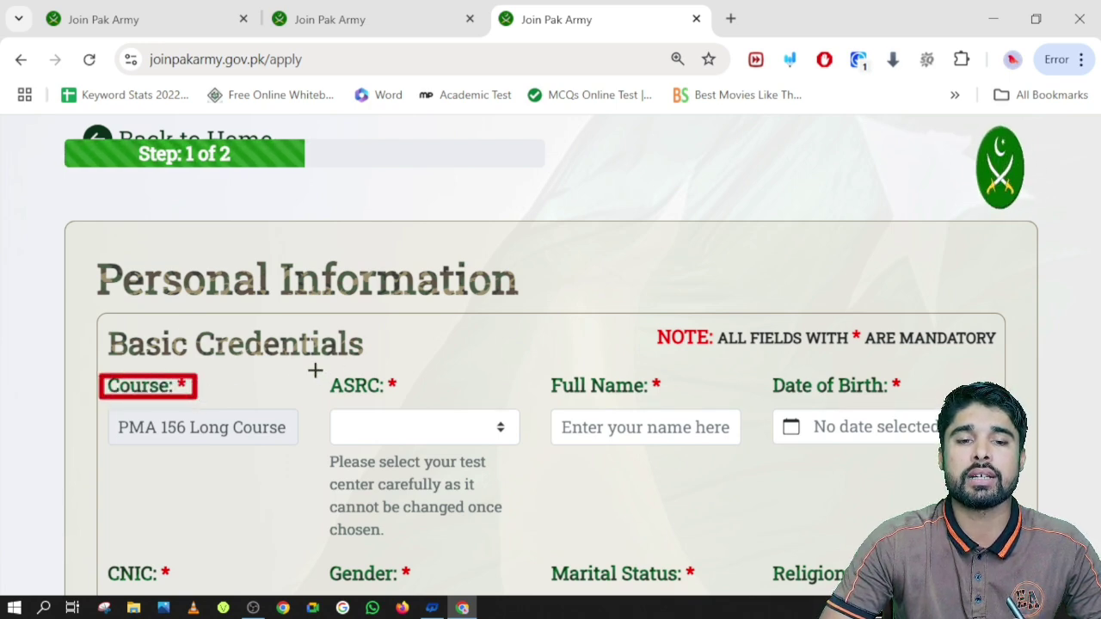
{"action": "left_click_drag", "start_coordinate": [312, 371], "coordinate": [408, 403]}
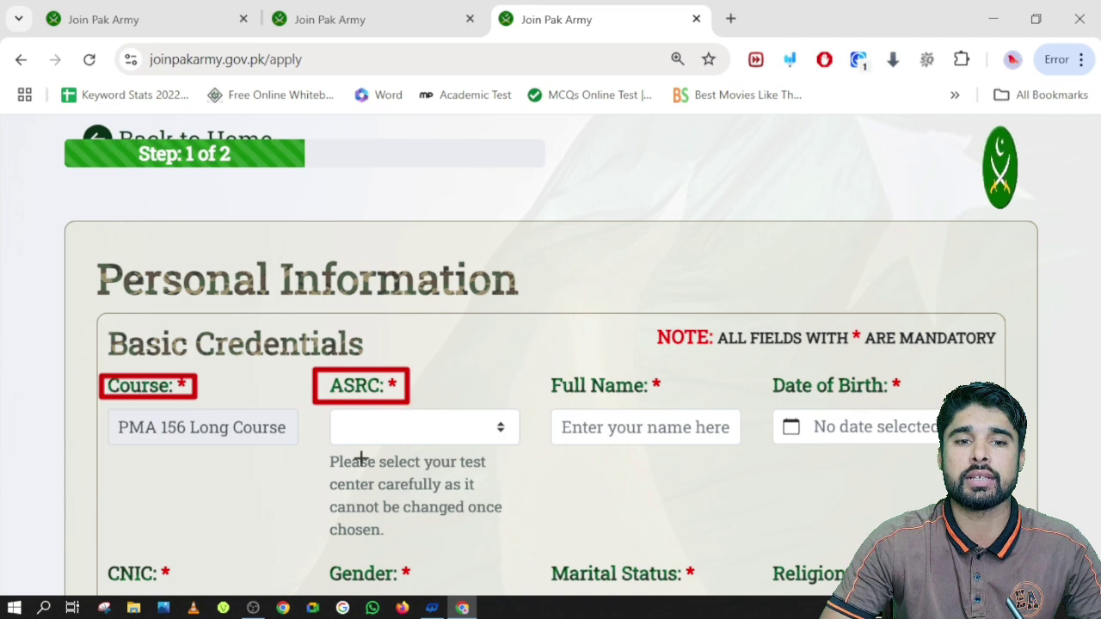
{"action": "mouse_move", "coordinate": [645, 320]}
{"action": "left_mouse_down"}
{"action": "mouse_move", "coordinate": [998, 327]}
{"action": "mouse_move", "coordinate": [1034, 356]}
{"action": "left_mouse_up"}
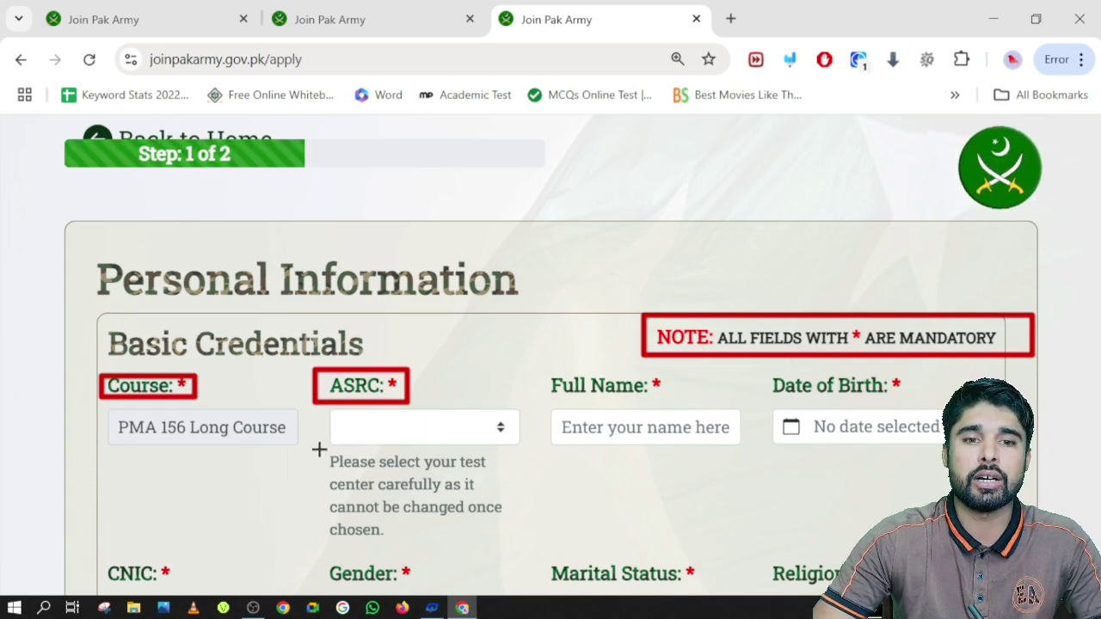
{"action": "mouse_move", "coordinate": [314, 447]}
{"action": "left_mouse_down"}
{"action": "mouse_move", "coordinate": [506, 487]}
{"action": "mouse_move", "coordinate": [521, 543]}
{"action": "left_mouse_up"}
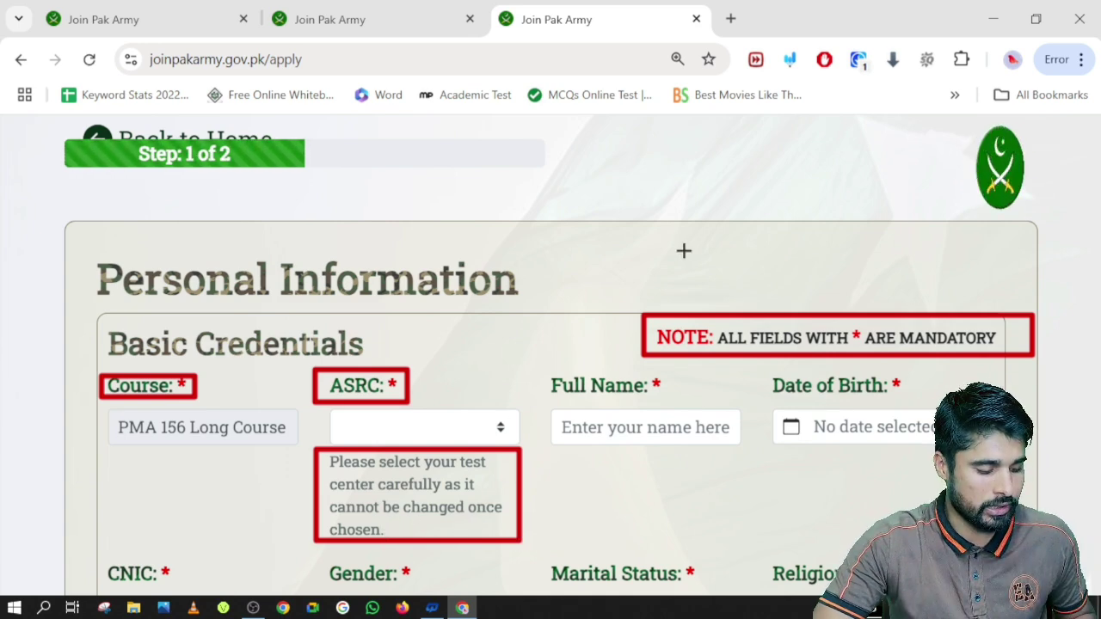
{"action": "key", "text": "ctrl+shift+a"}
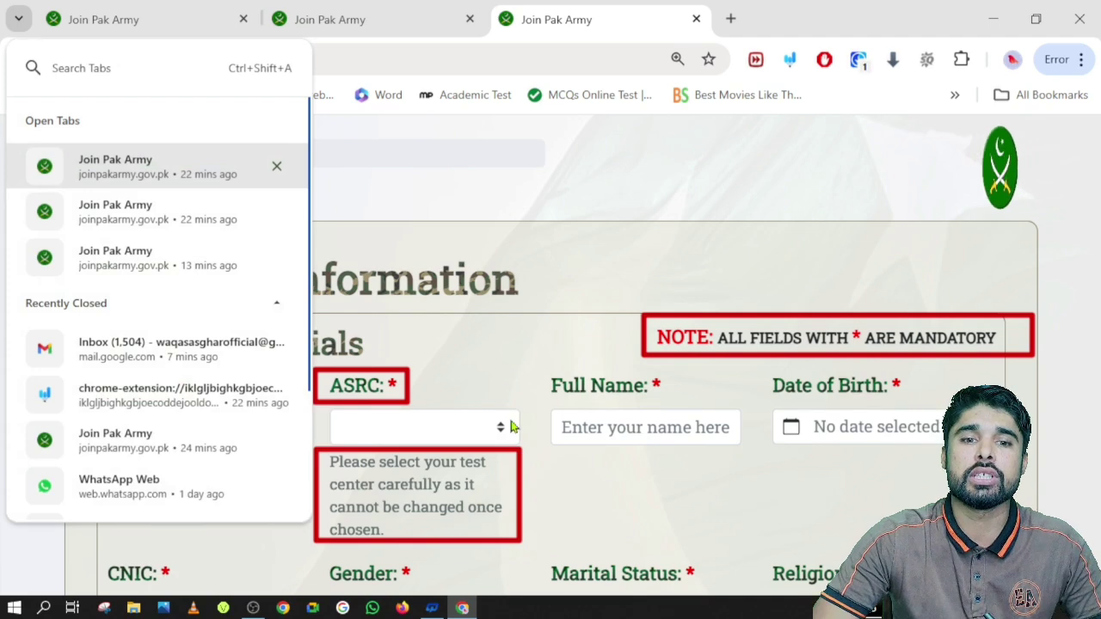
Pick ASRC Lahore from the ASRC test-centre dropdown
{"action": "left_click", "coordinate": [504, 430]}
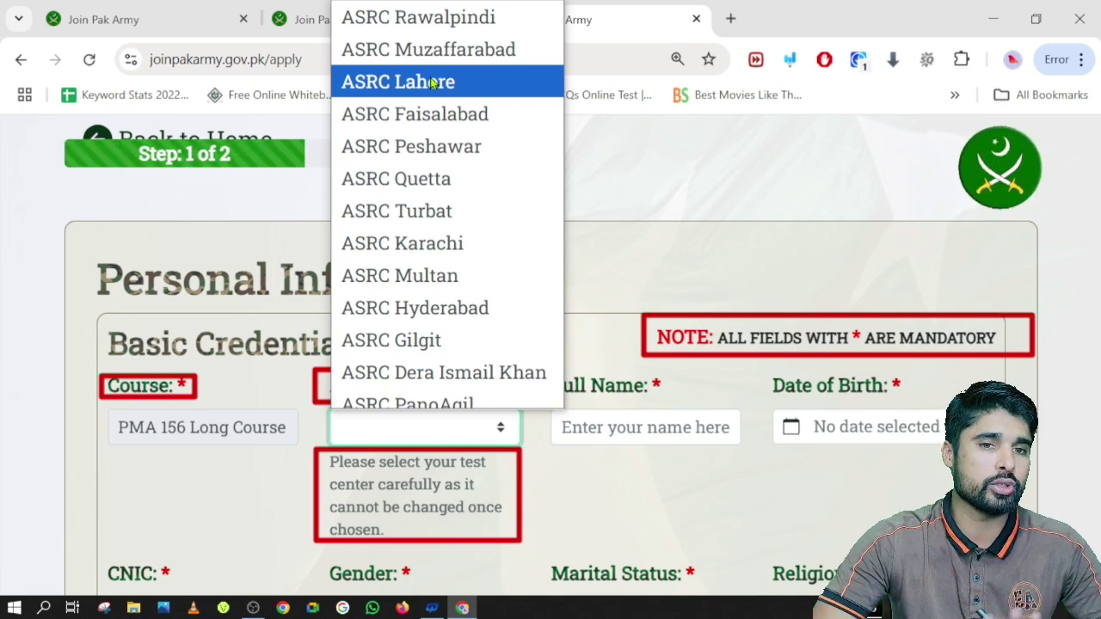
{"action": "left_click", "coordinate": [433, 82]}
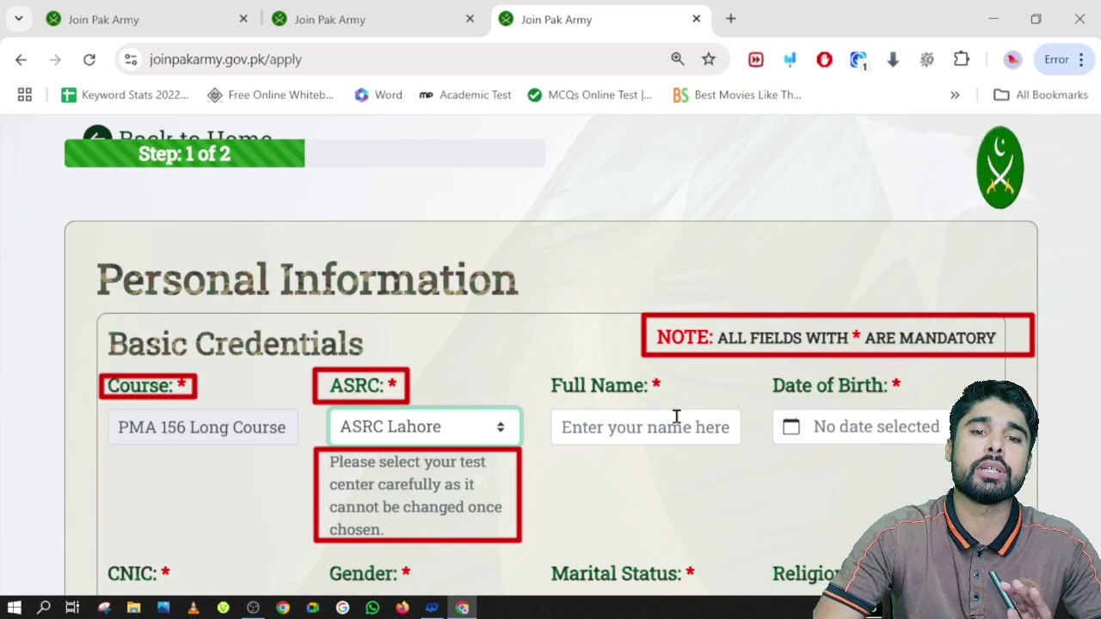
Enter the applicant's name and clear all red annotation marks from the form
{"action": "left_click", "coordinate": [659, 434]}
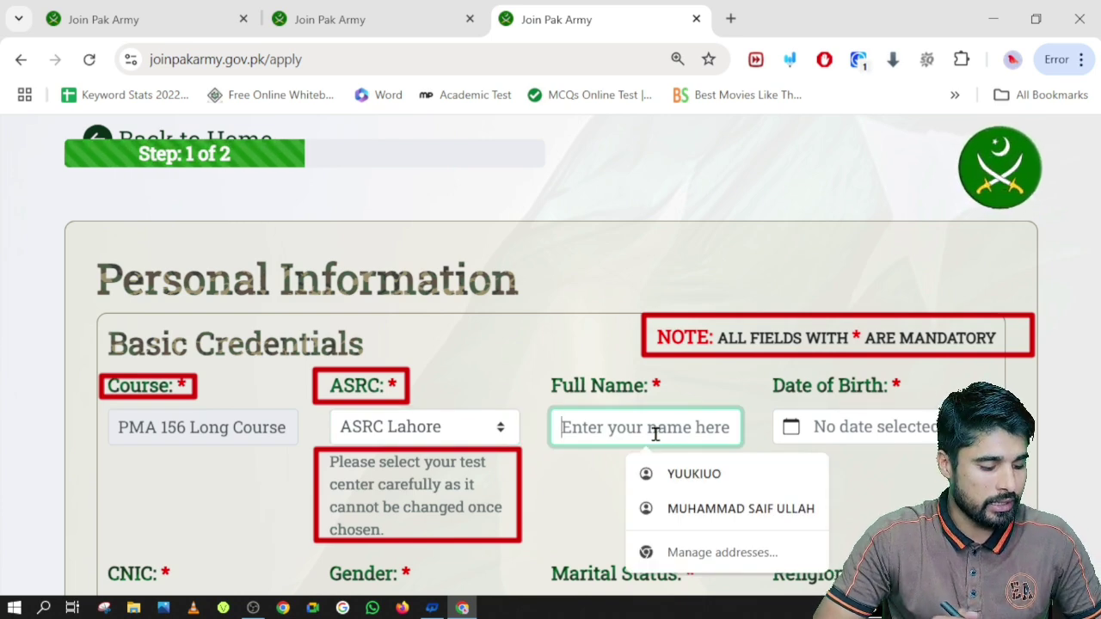
{"action": "type", "text": "Ali"}
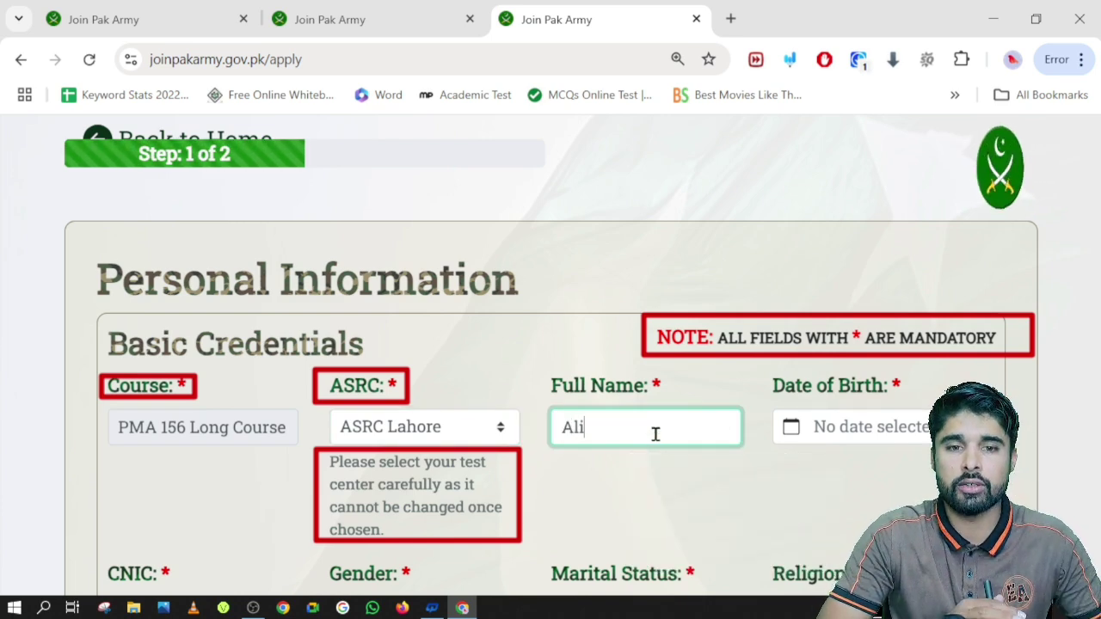
{"action": "left_click", "coordinate": [866, 423]}
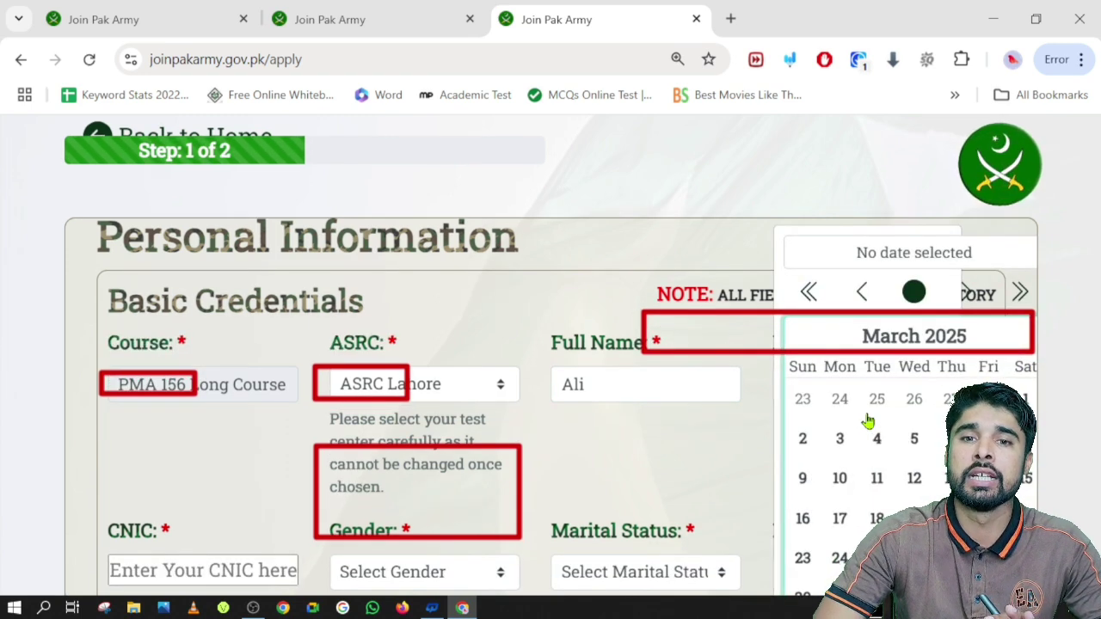
{"action": "scroll", "coordinate": [840, 376], "scroll_direction": "up", "scroll_amount": 1}
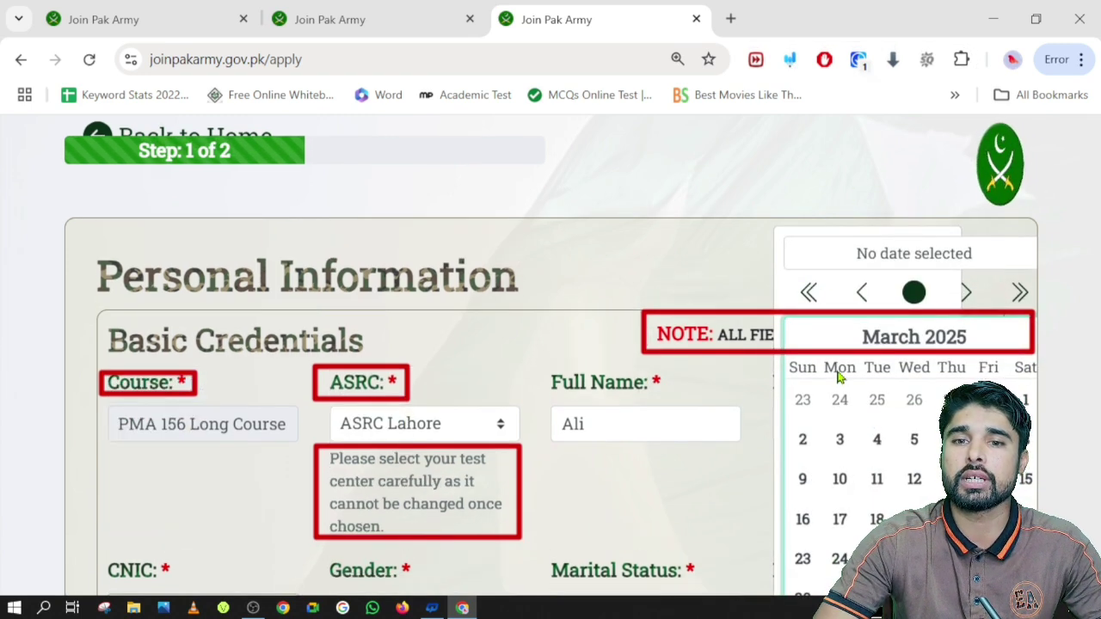
{"action": "left_click", "coordinate": [790, 60]}
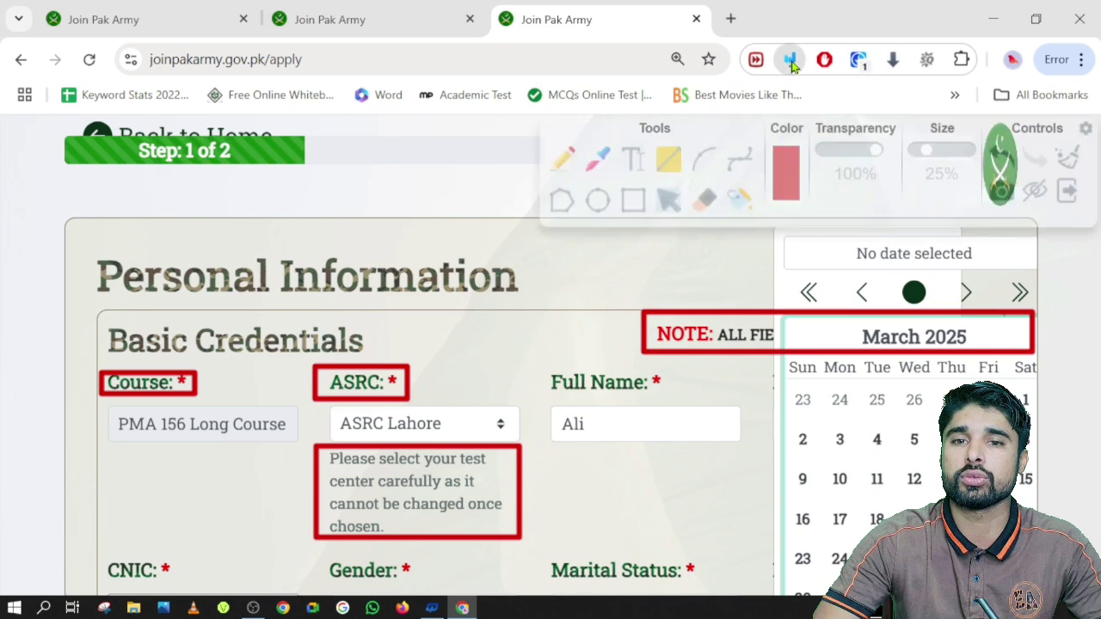
{"action": "left_click", "coordinate": [1068, 162]}
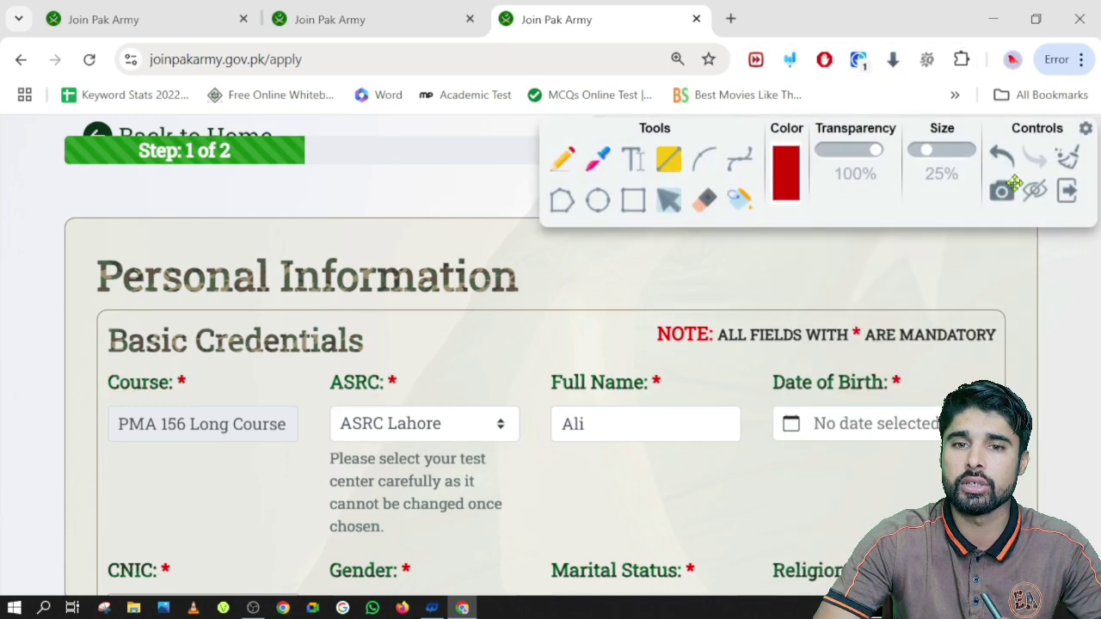
{"action": "left_click", "coordinate": [1038, 198]}
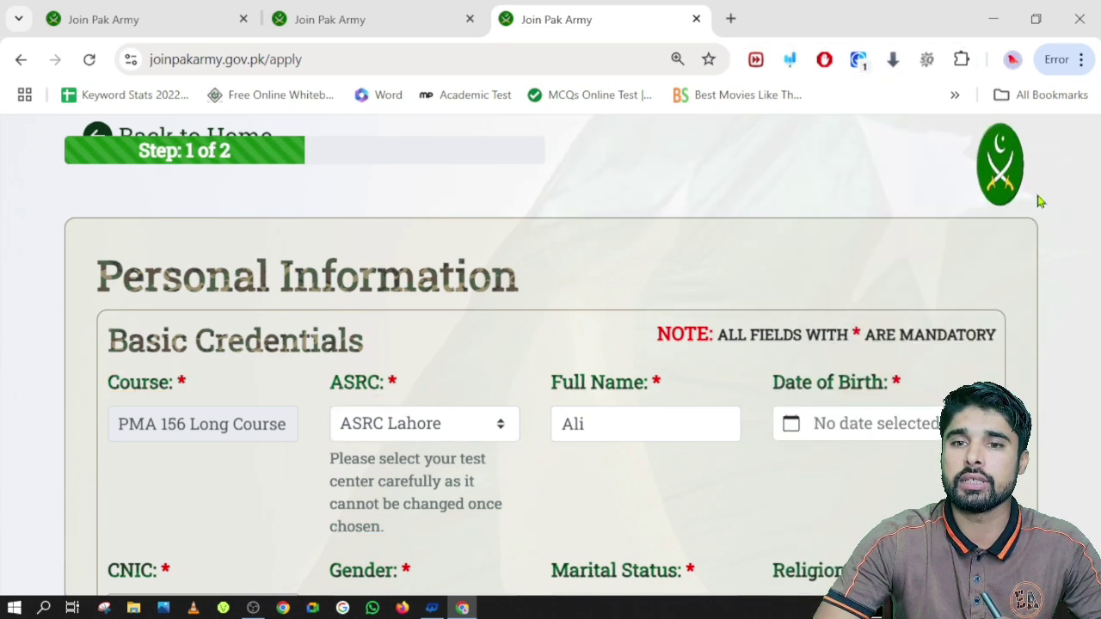
Step the Date of Birth calendar back to March 2005 and pick the 16th
{"action": "left_click", "coordinate": [890, 423]}
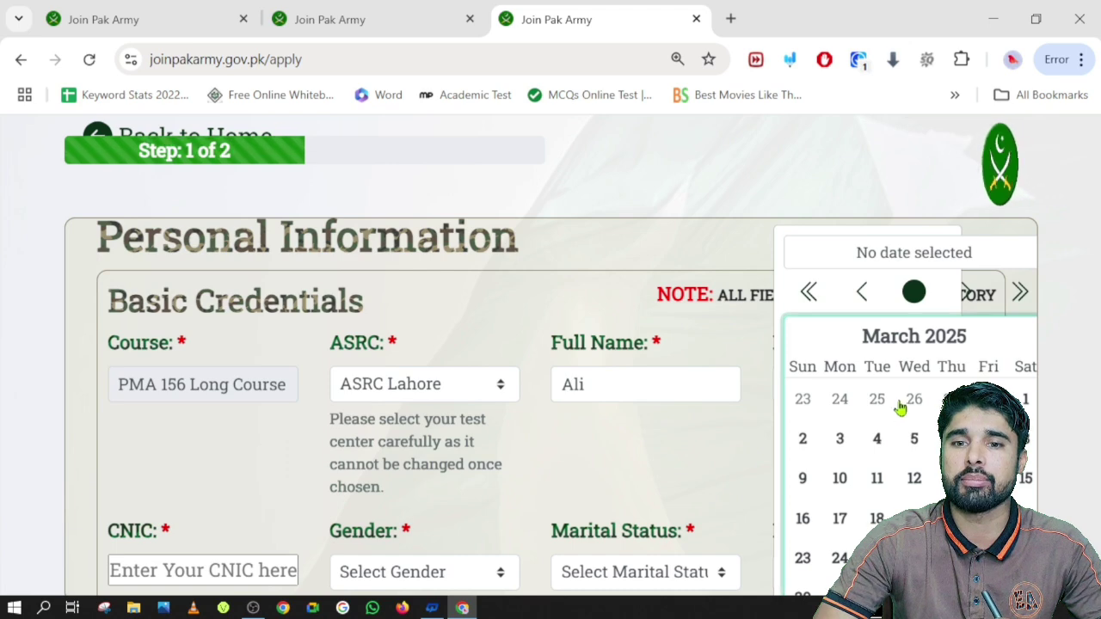
{"action": "left_click", "coordinate": [813, 293]}
{"action": "left_click", "coordinate": [814, 292]}
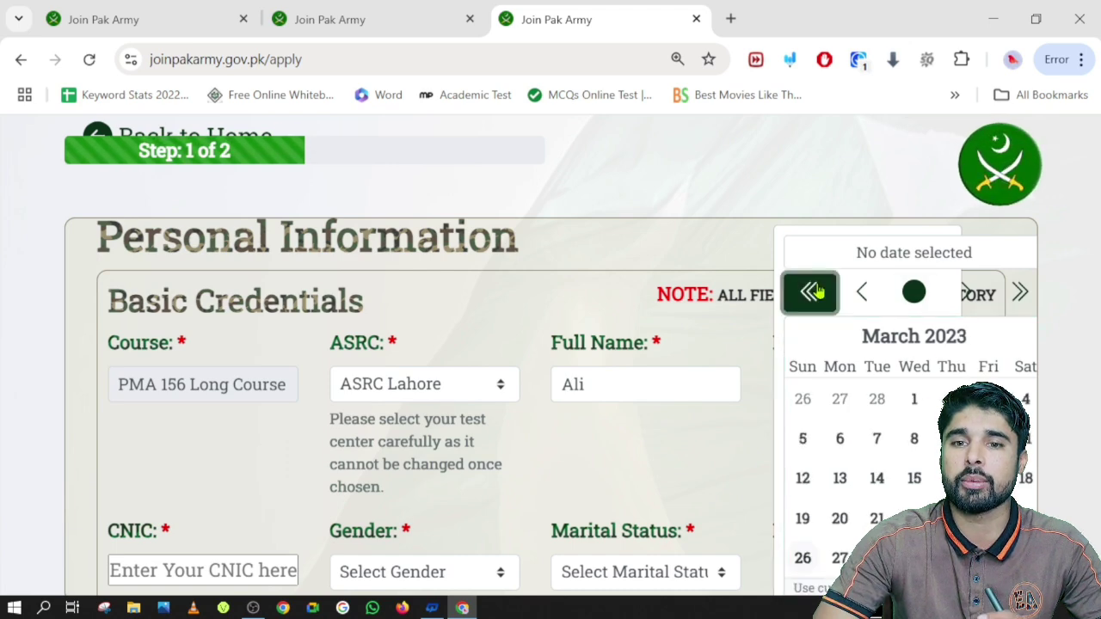
{"action": "left_click", "coordinate": [813, 292]}
{"action": "left_click", "coordinate": [813, 292]}
{"action": "left_click", "coordinate": [814, 292]}
{"action": "left_click", "coordinate": [813, 293]}
{"action": "left_click", "coordinate": [813, 292]}
{"action": "left_click", "coordinate": [814, 293]}
{"action": "left_click", "coordinate": [813, 293]}
{"action": "left_click", "coordinate": [813, 293]}
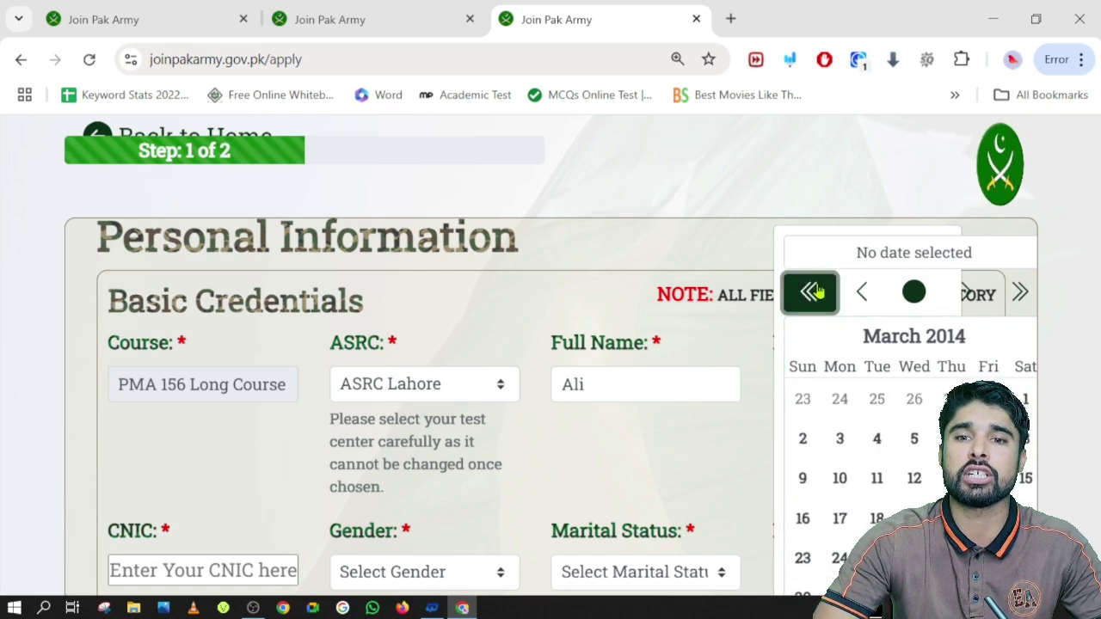
{"action": "left_click", "coordinate": [813, 293]}
{"action": "left_click", "coordinate": [813, 293]}
{"action": "left_click", "coordinate": [813, 293]}
{"action": "left_click", "coordinate": [813, 293]}
{"action": "left_click", "coordinate": [813, 292]}
{"action": "left_click", "coordinate": [813, 293]}
{"action": "left_click", "coordinate": [813, 293]}
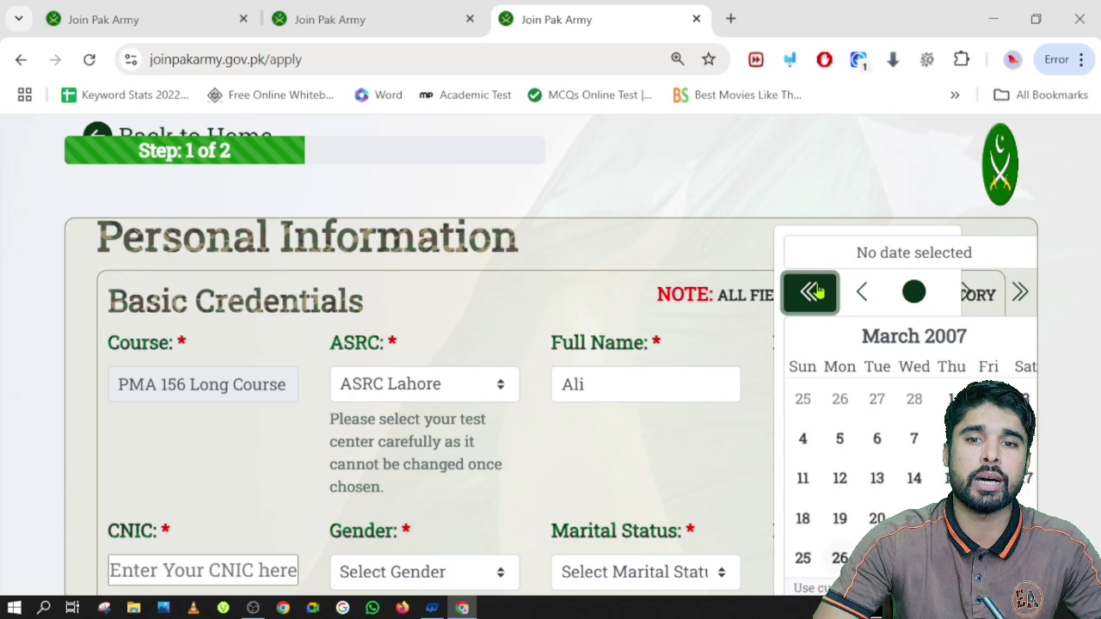
{"action": "left_click", "coordinate": [813, 292]}
{"action": "left_click", "coordinate": [813, 292]}
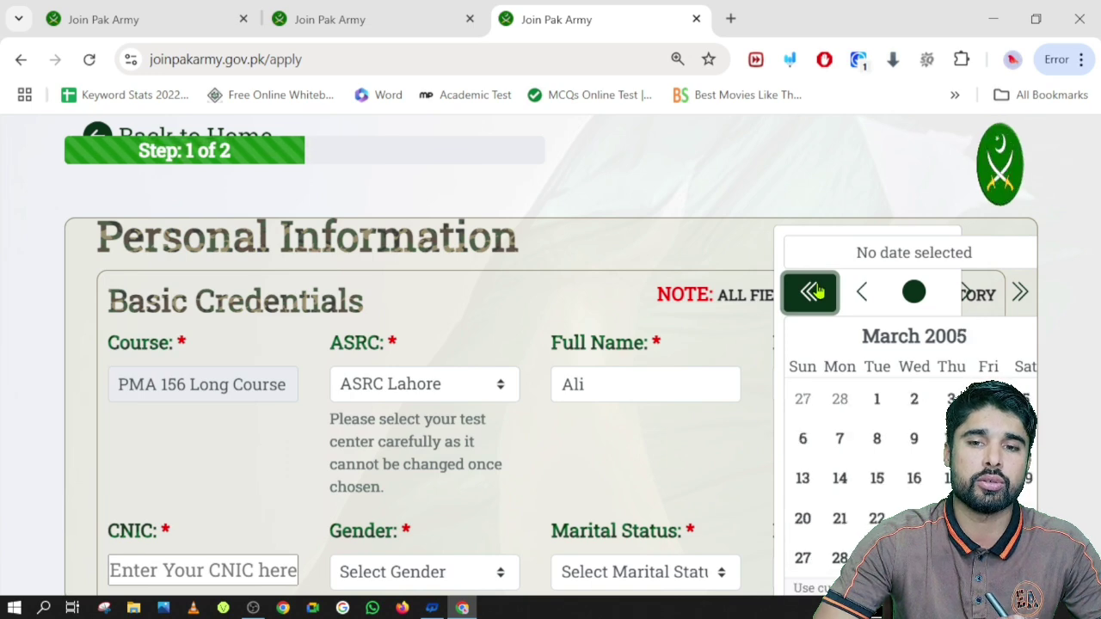
{"action": "left_click", "coordinate": [914, 478]}
{"action": "scroll", "coordinate": [491, 445], "scroll_direction": "down", "scroll_amount": 2}
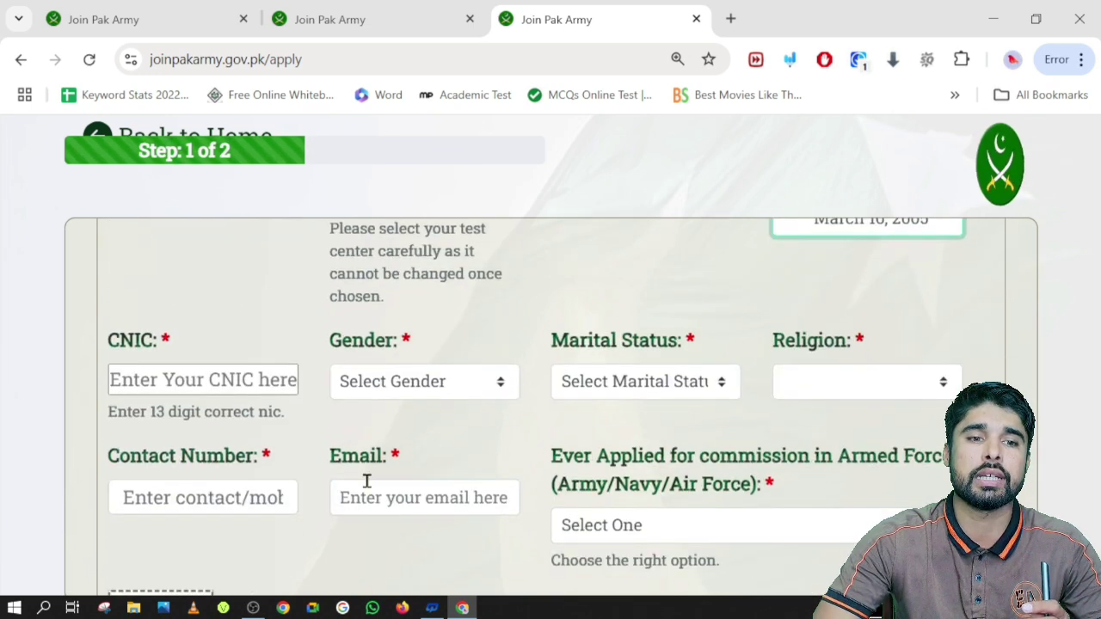
Enter the applicant's 13-digit CNIC number and set gender to Male
{"action": "left_click", "coordinate": [169, 380]}
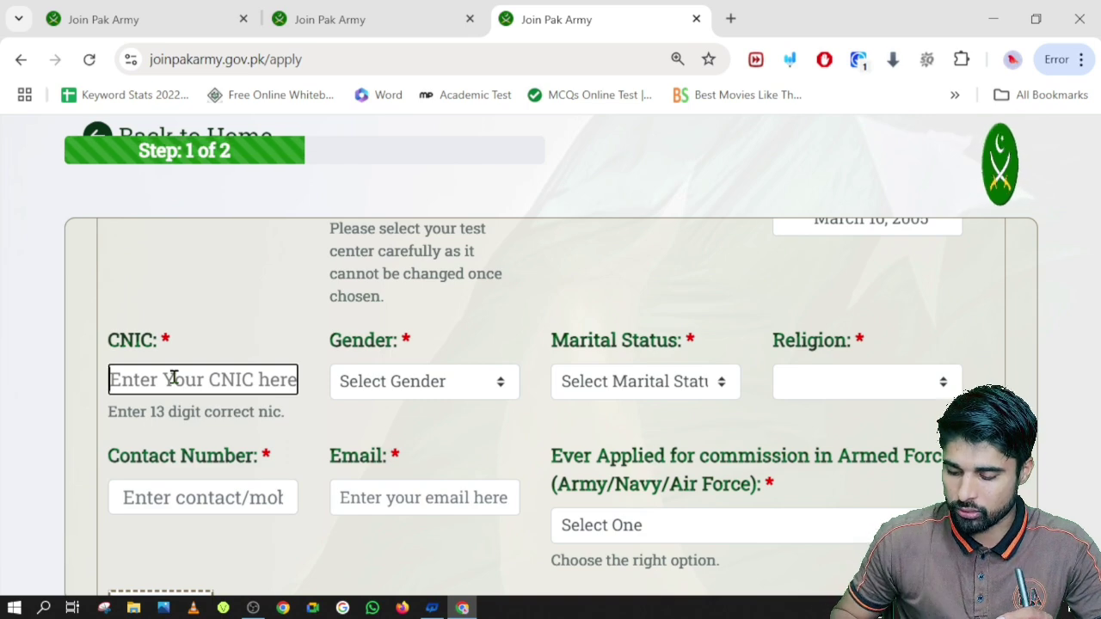
{"action": "type", "text": "0000000000000"}
{"action": "key", "text": "BackSpace"}
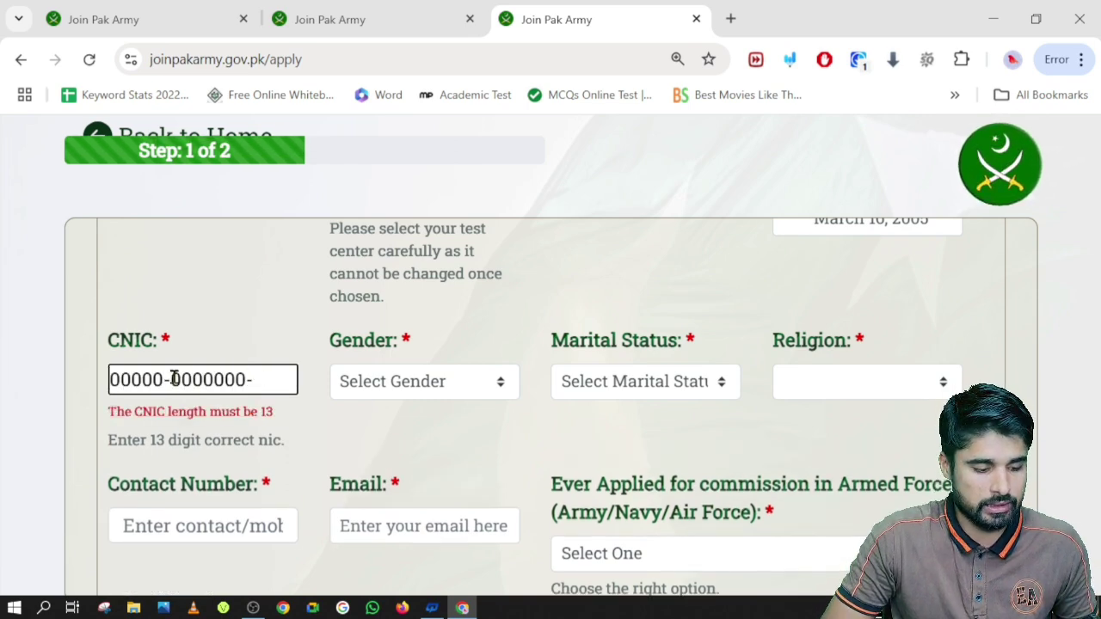
{"action": "type", "text": "1"}
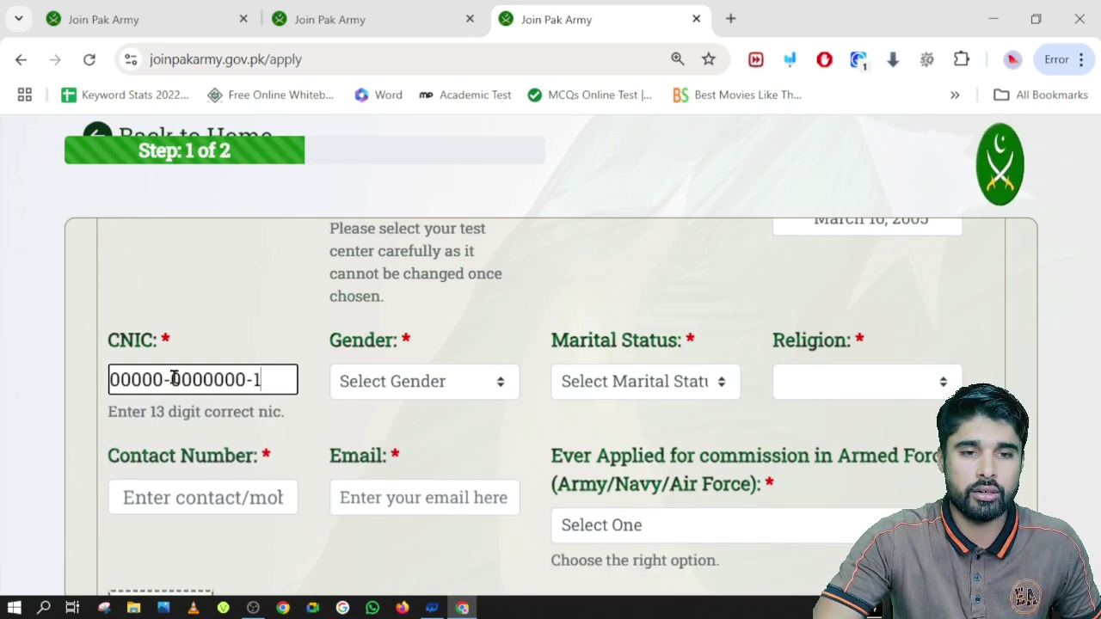
{"action": "left_click", "coordinate": [396, 386]}
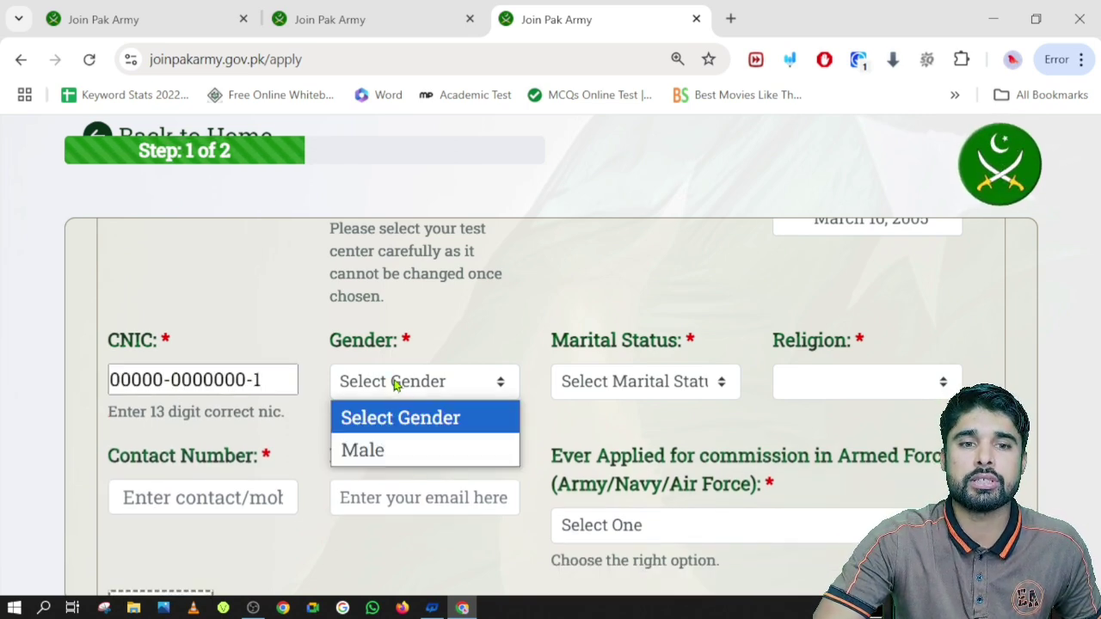
{"action": "left_click", "coordinate": [365, 450]}
Set Marital Status to Unmarried/Single, Religion to Islam and Sect to Other
{"action": "left_click", "coordinate": [638, 392]}
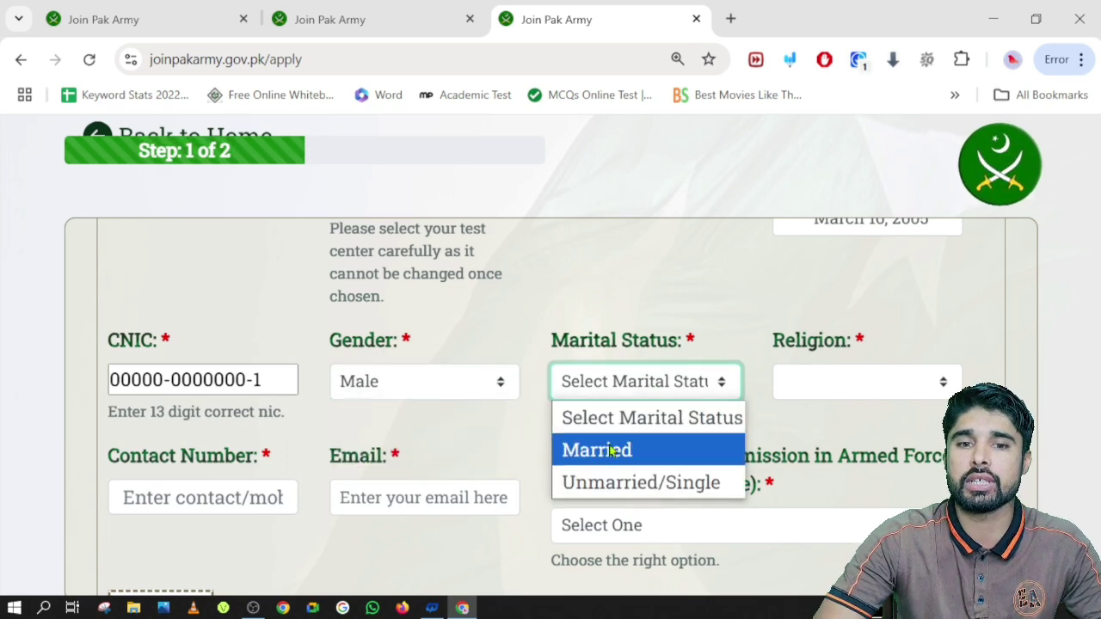
{"action": "left_click", "coordinate": [595, 483]}
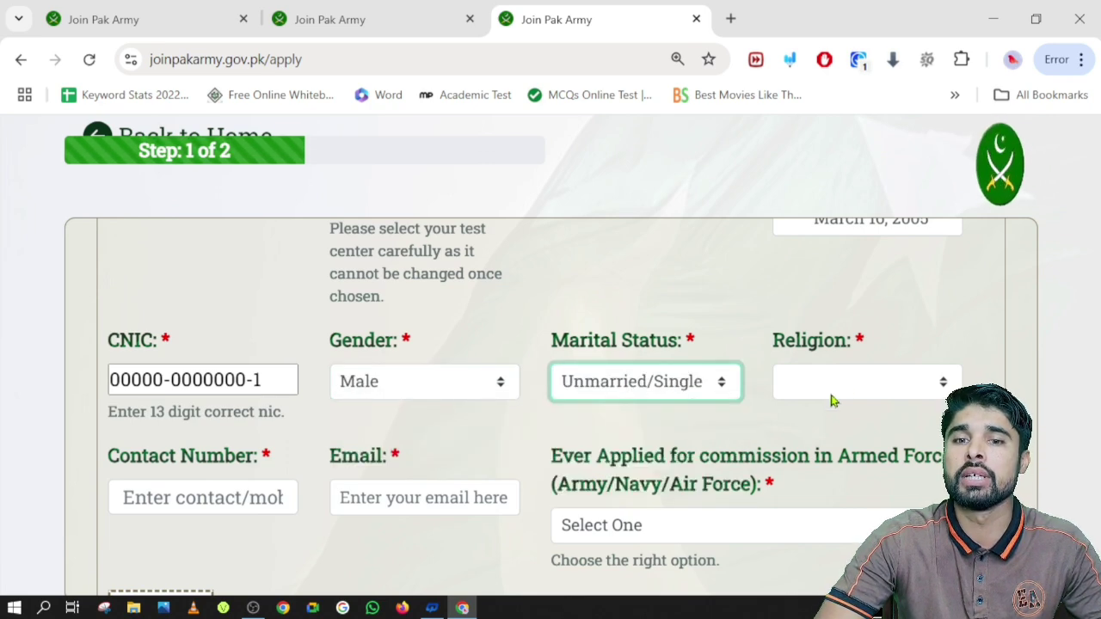
{"action": "left_click", "coordinate": [832, 400]}
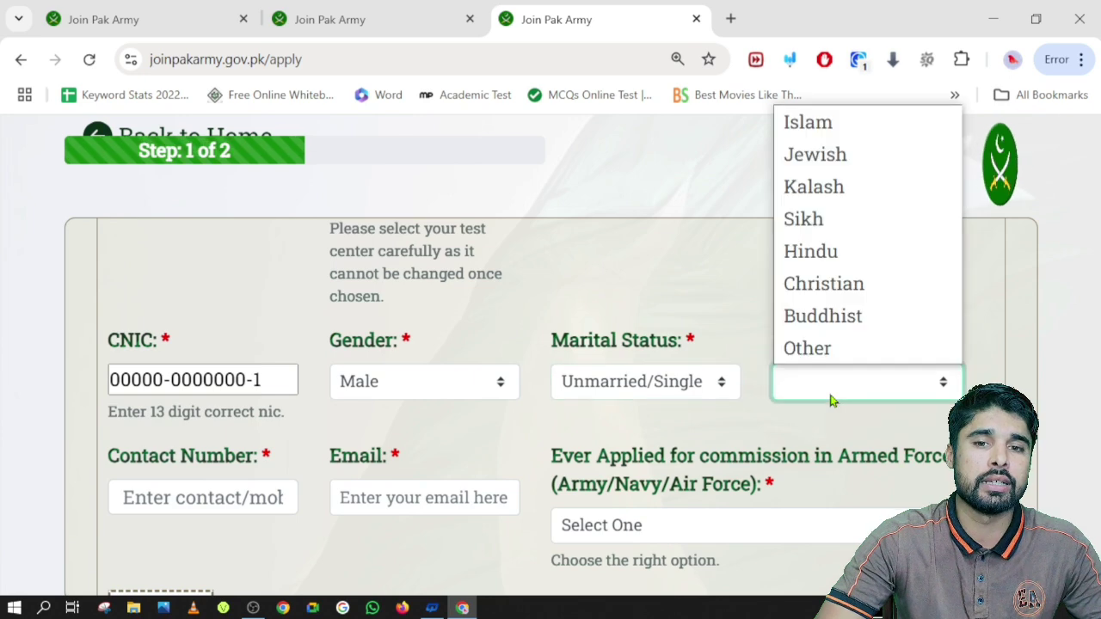
{"action": "left_click", "coordinate": [822, 128]}
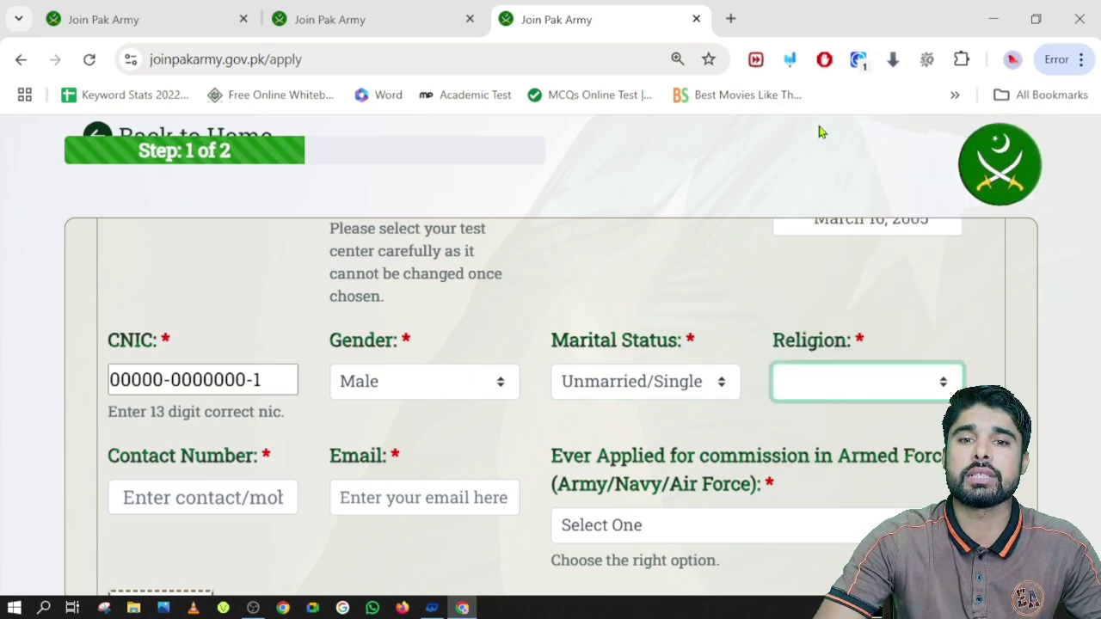
{"action": "left_click", "coordinate": [863, 379]}
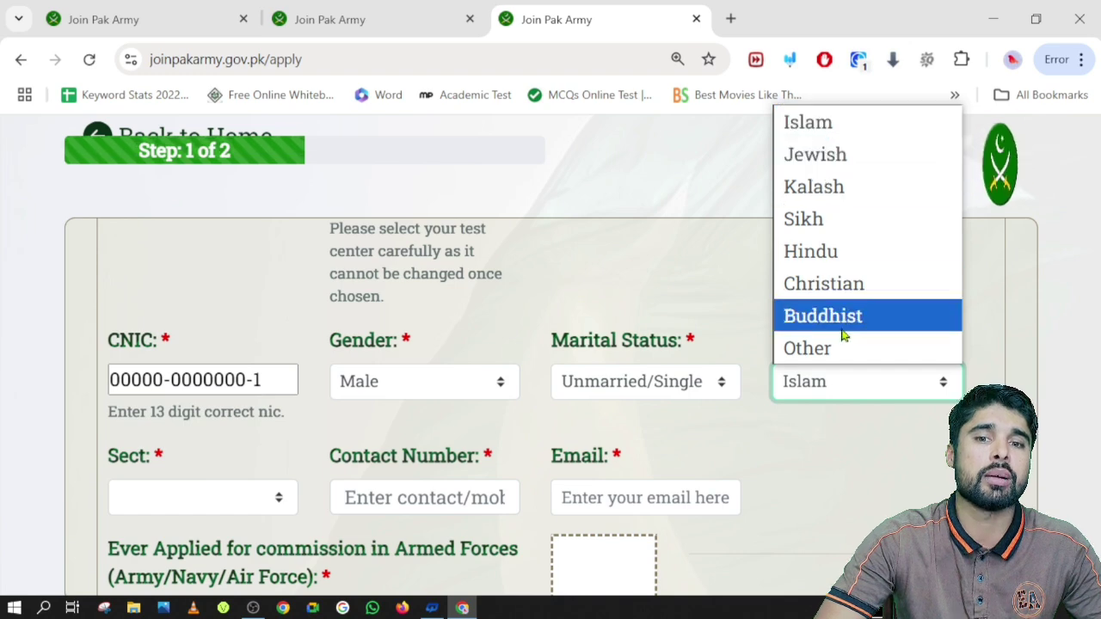
{"action": "left_click", "coordinate": [843, 440]}
{"action": "scroll", "coordinate": [233, 439], "scroll_direction": "down", "scroll_amount": 2}
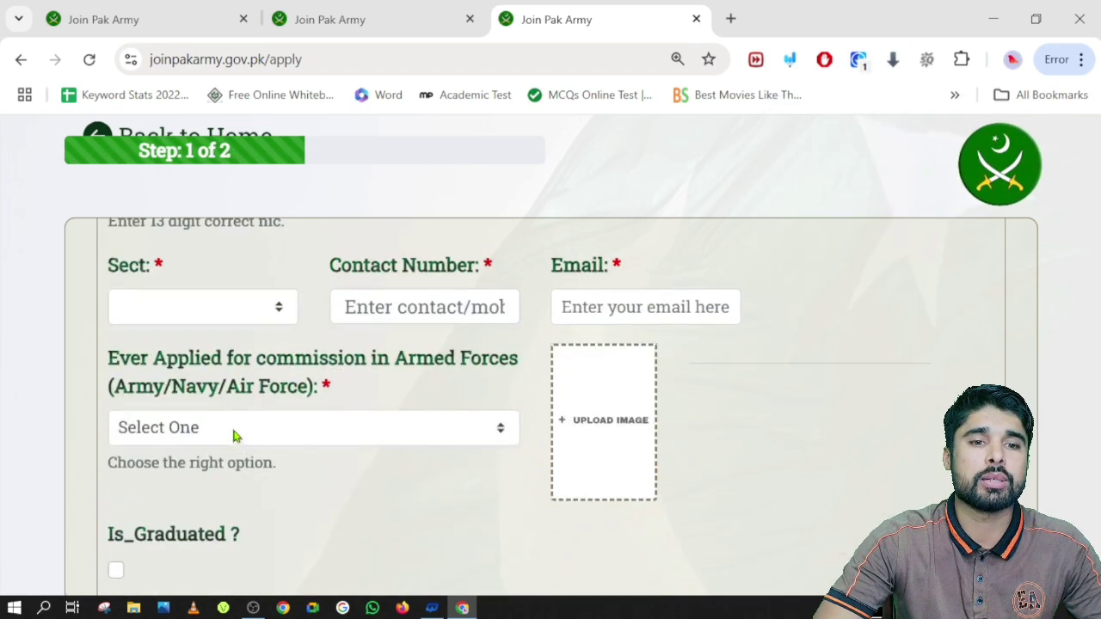
{"action": "left_click", "coordinate": [226, 308]}
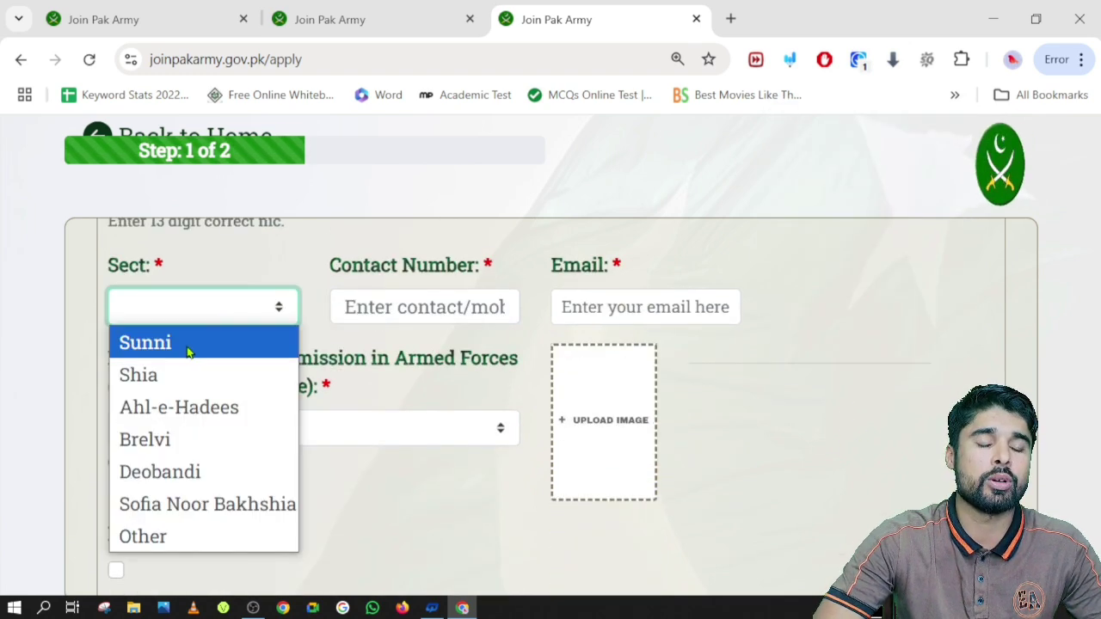
{"action": "left_click", "coordinate": [183, 533]}
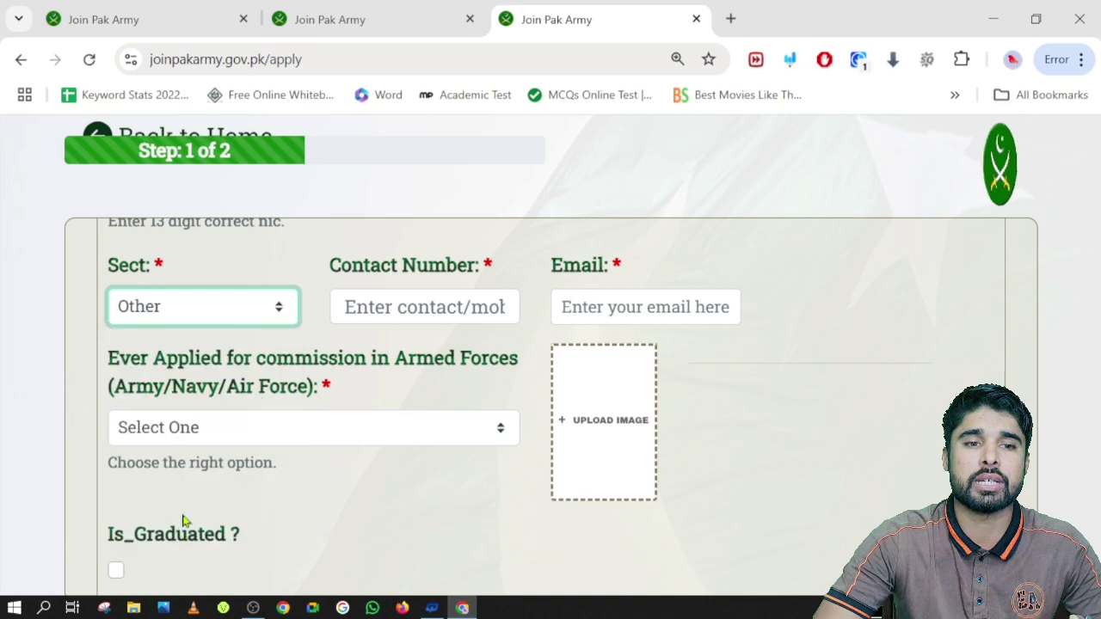
{"action": "left_click", "coordinate": [449, 310]}
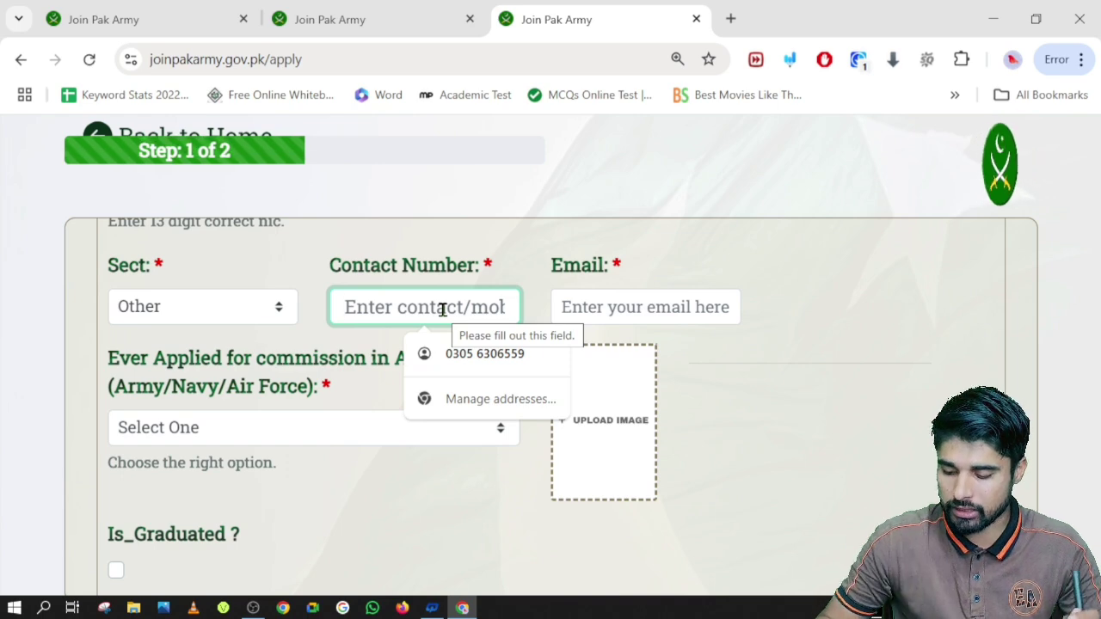
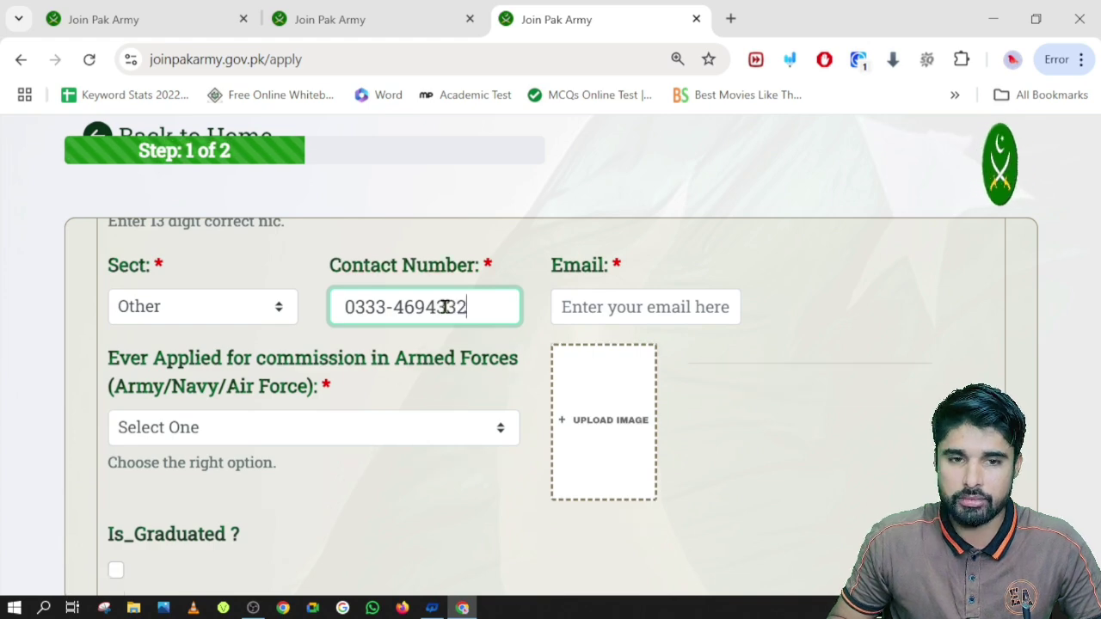
Enter the applicant's contact number and full gmail e-mail address
{"action": "left_click", "coordinate": [627, 304]}
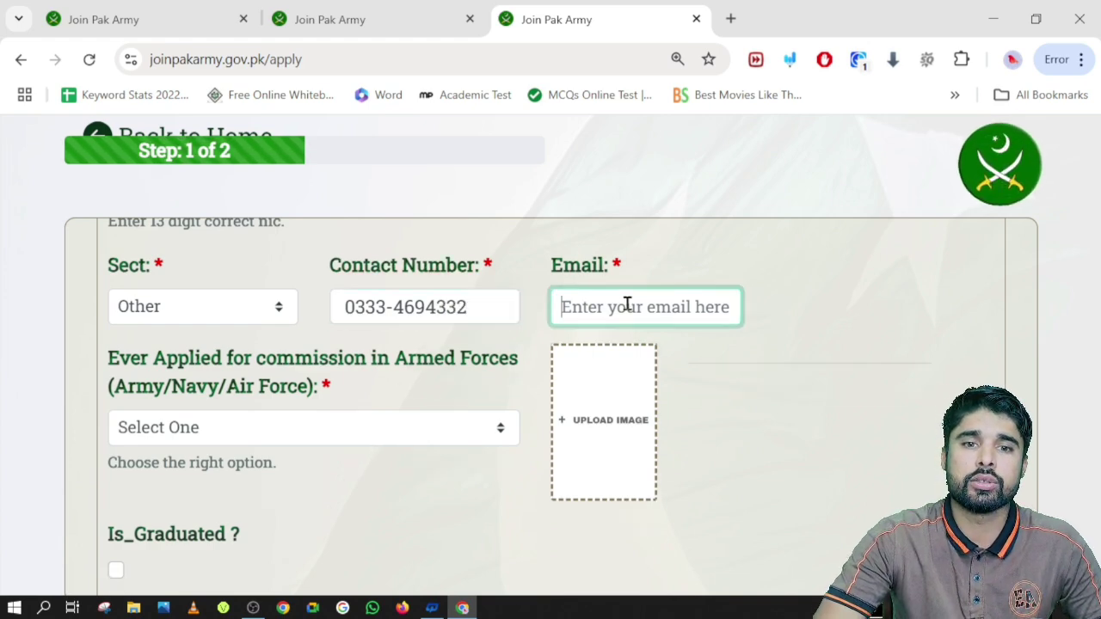
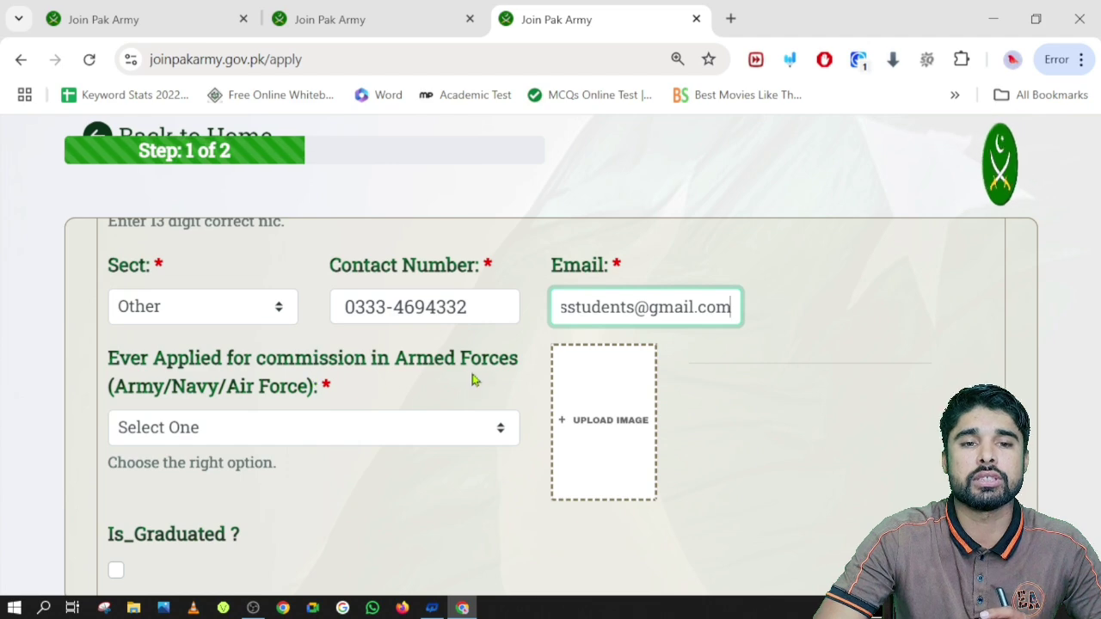
{"action": "left_click", "coordinate": [210, 426]}
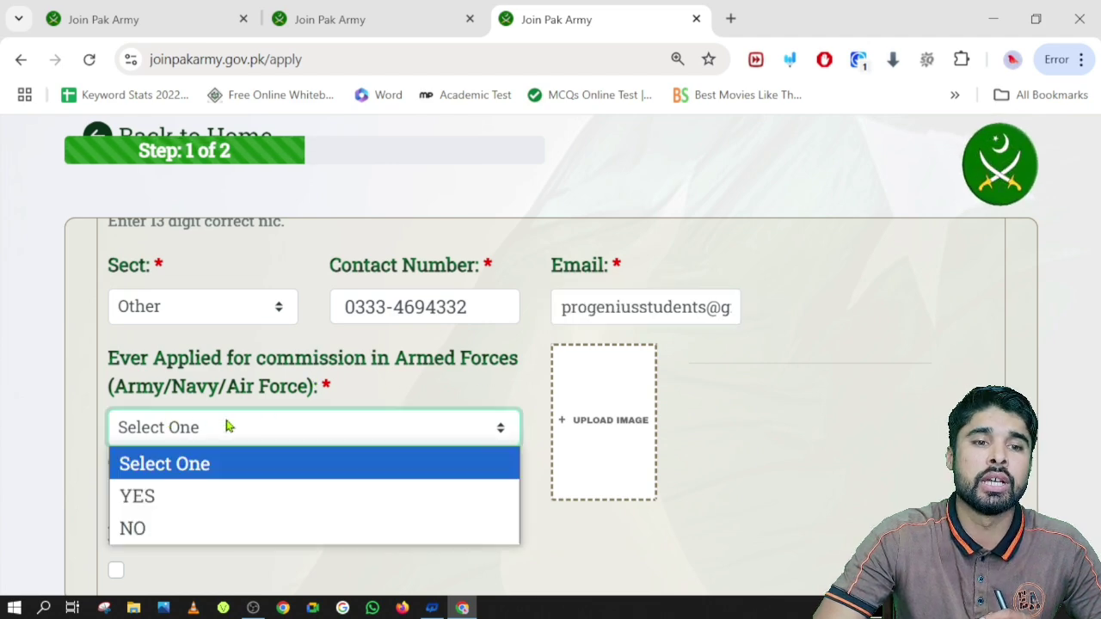
Answer YES to 'Ever Applied for commission'
{"action": "left_click", "coordinate": [165, 496]}
{"action": "scroll", "coordinate": [187, 470], "scroll_direction": "down", "scroll_amount": 1}
{"action": "scroll", "coordinate": [220, 464], "scroll_direction": "down", "scroll_amount": 4}
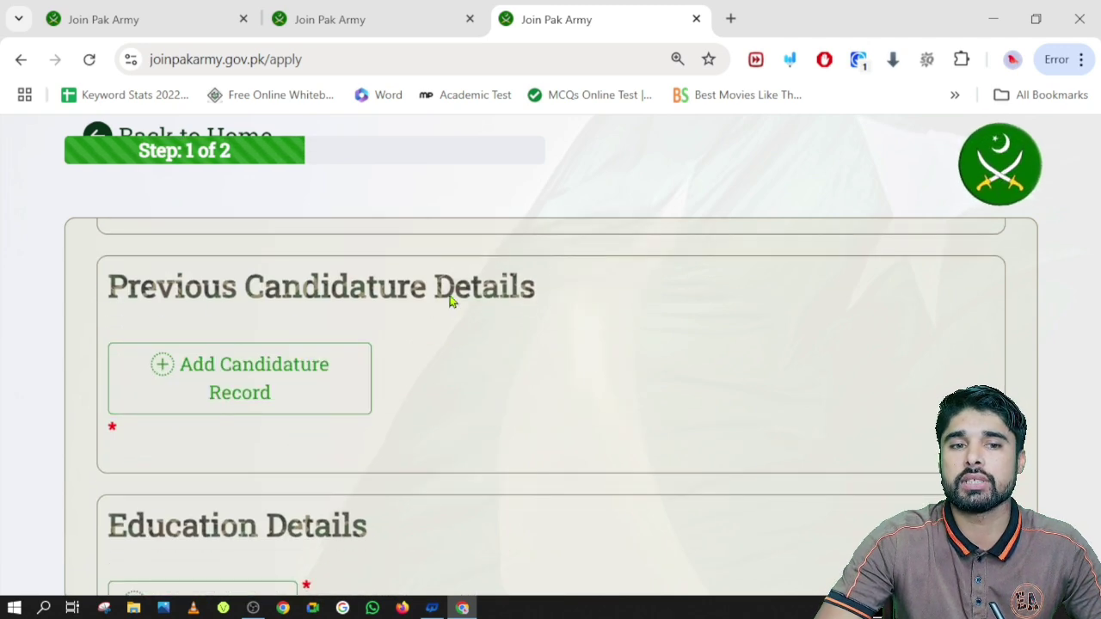
Try a candidature record with Pakistan Army and ISSB NO, then cancel it unsaved
{"action": "left_click", "coordinate": [197, 389]}
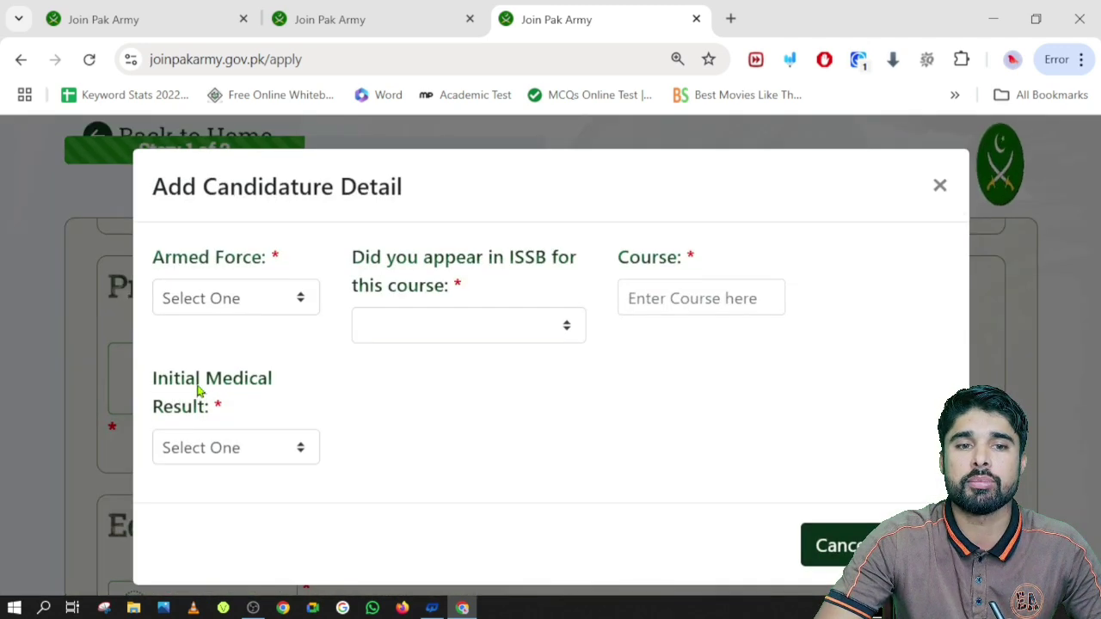
{"action": "left_click", "coordinate": [215, 298]}
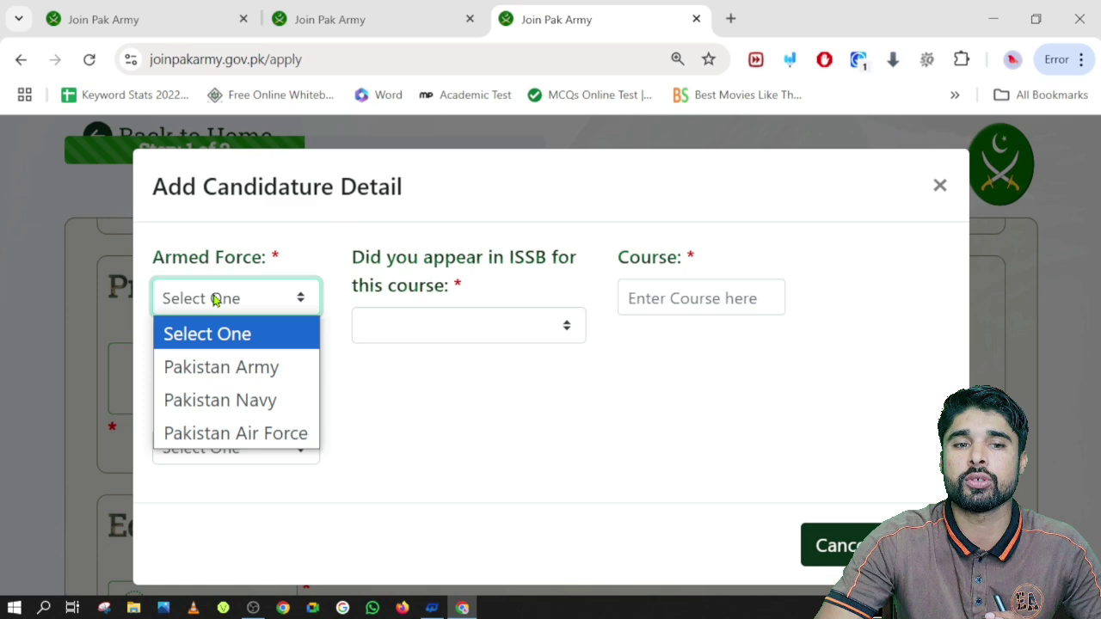
{"action": "left_click", "coordinate": [212, 367]}
{"action": "left_click", "coordinate": [433, 327]}
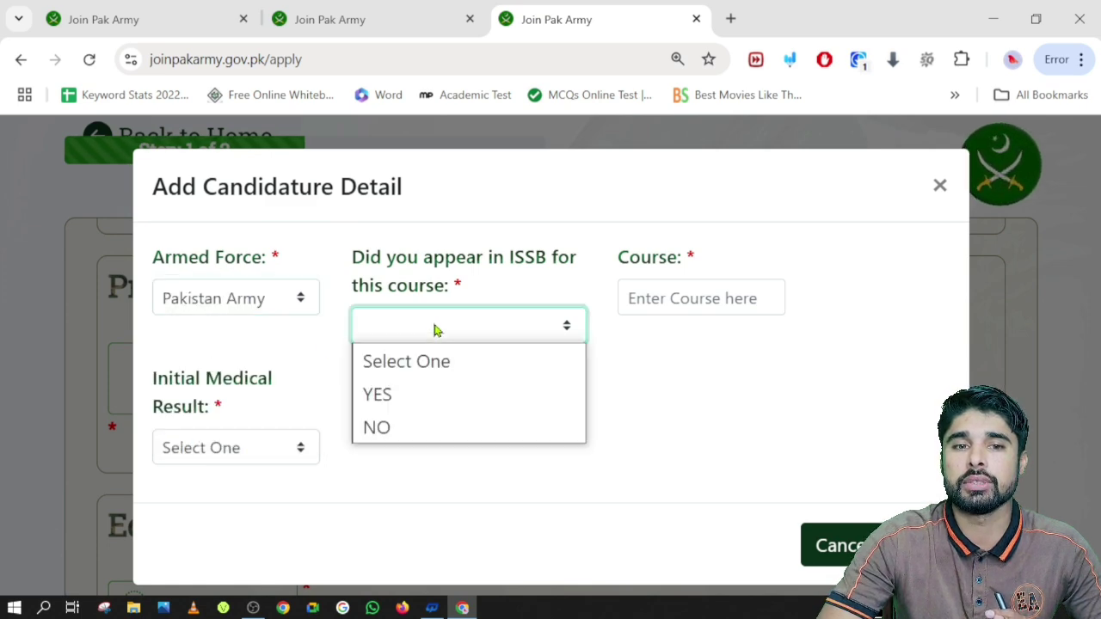
{"action": "left_click", "coordinate": [372, 425]}
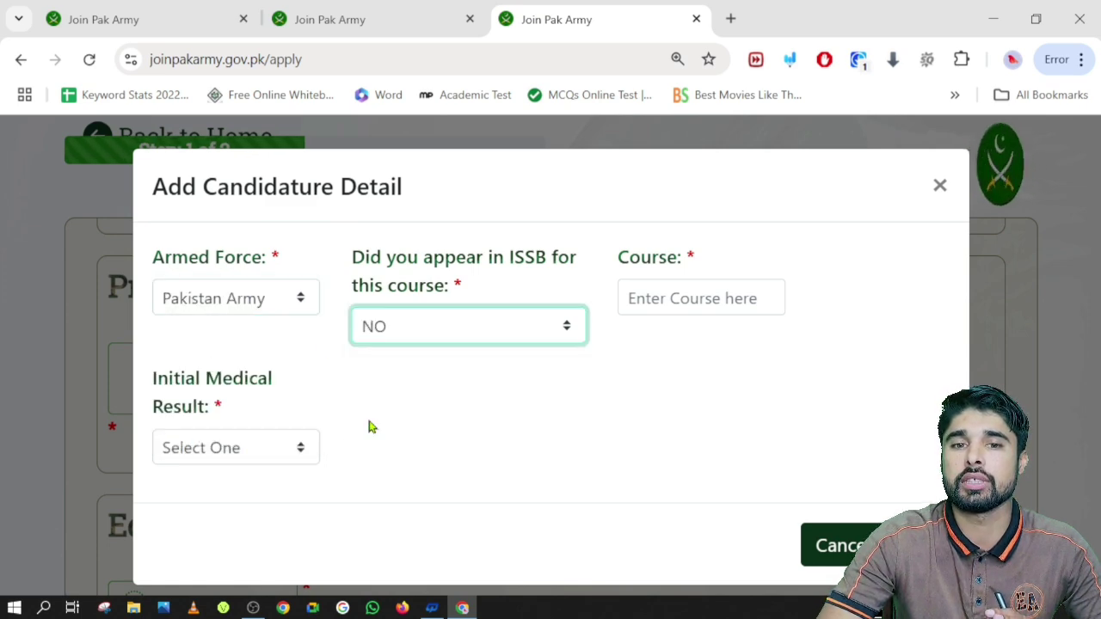
{"action": "left_click", "coordinate": [680, 293]}
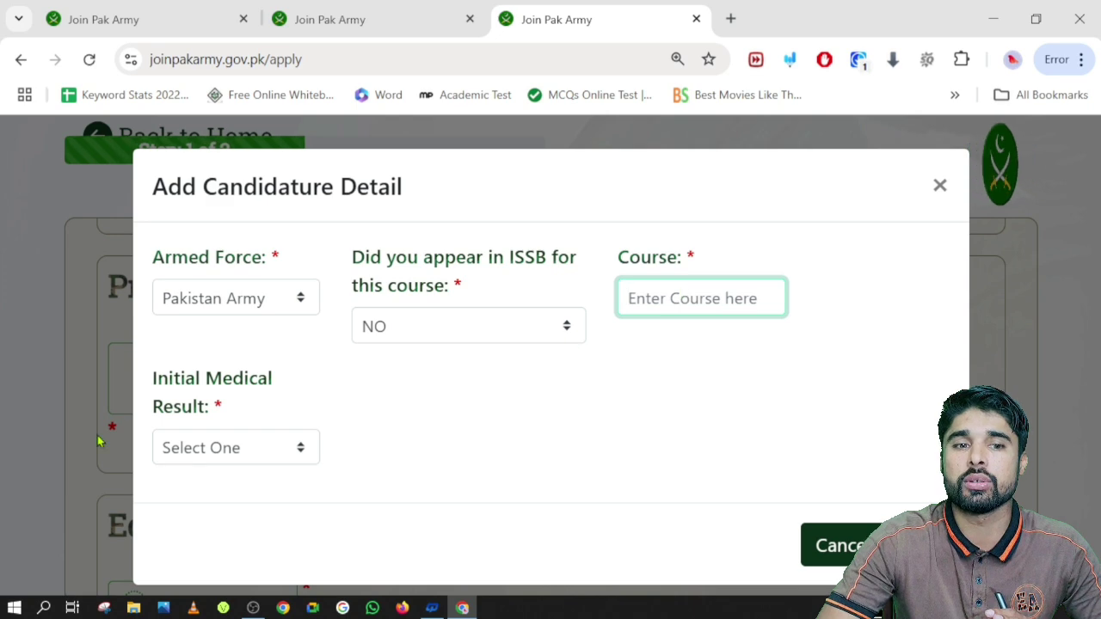
{"action": "left_click", "coordinate": [205, 448]}
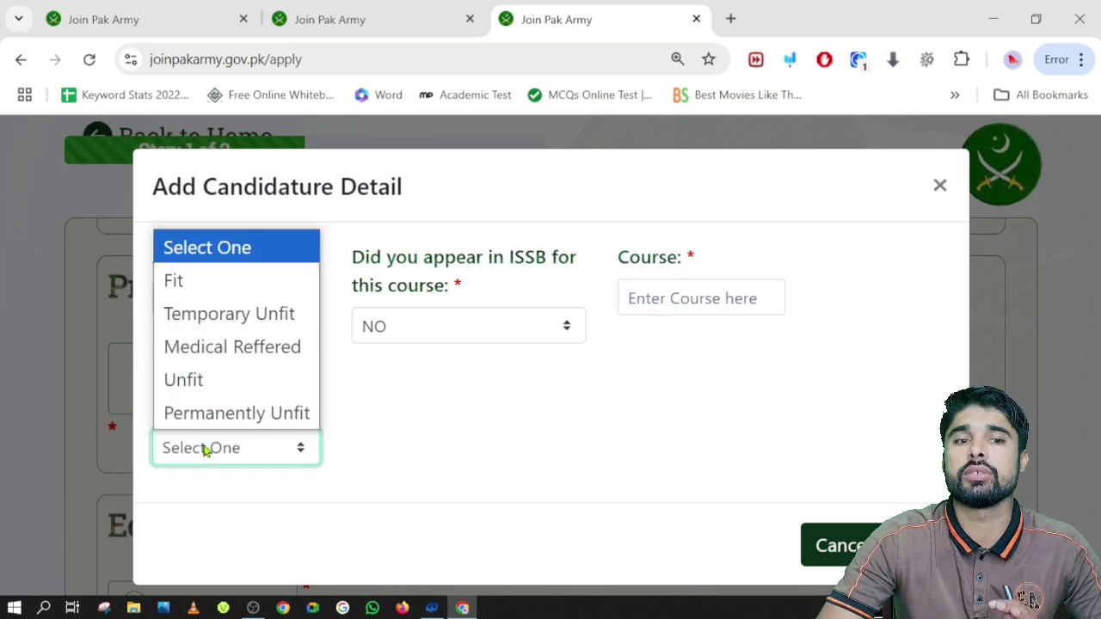
{"action": "left_click", "coordinate": [514, 420]}
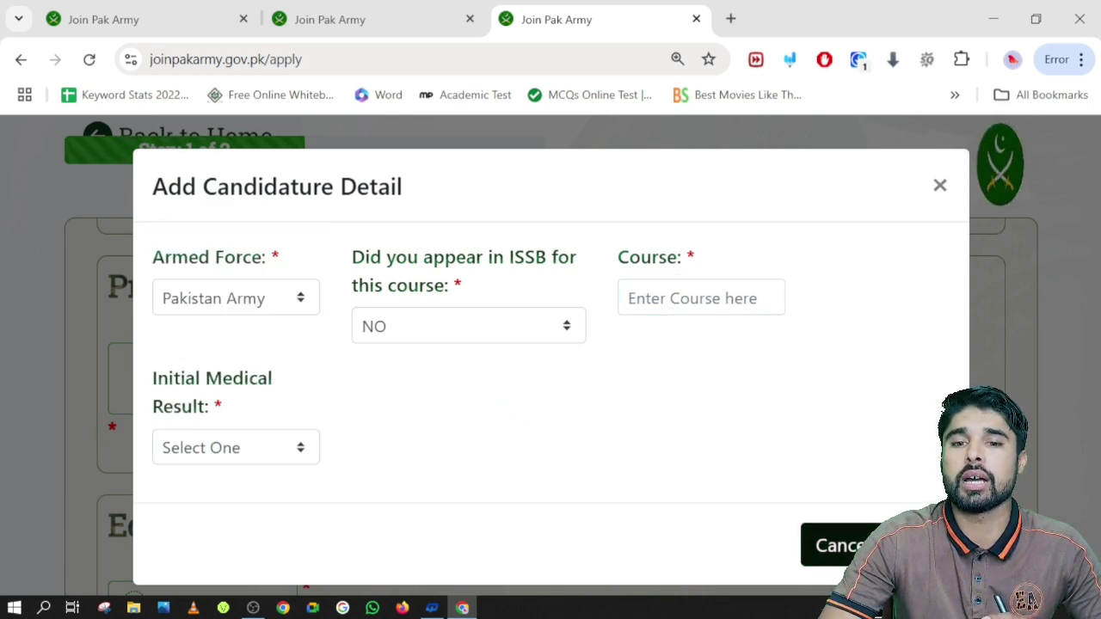
{"action": "left_click", "coordinate": [851, 543]}
{"action": "scroll", "coordinate": [393, 445], "scroll_direction": "up", "scroll_amount": 5}
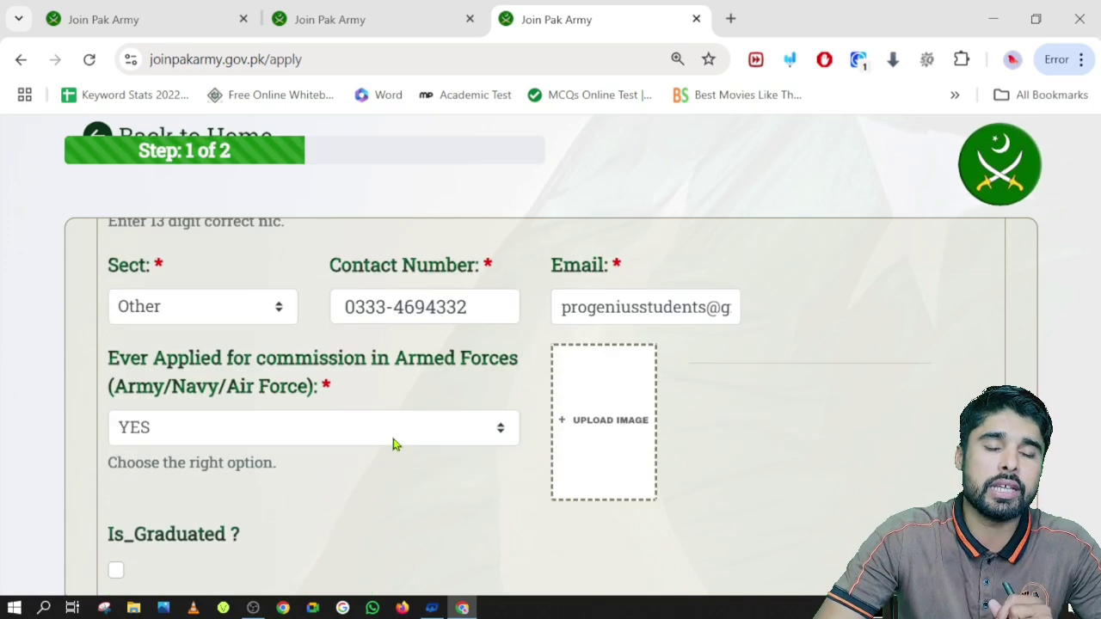
{"action": "scroll", "coordinate": [393, 445], "scroll_direction": "down", "scroll_amount": 4}
{"action": "scroll", "coordinate": [393, 445], "scroll_direction": "up", "scroll_amount": 4}
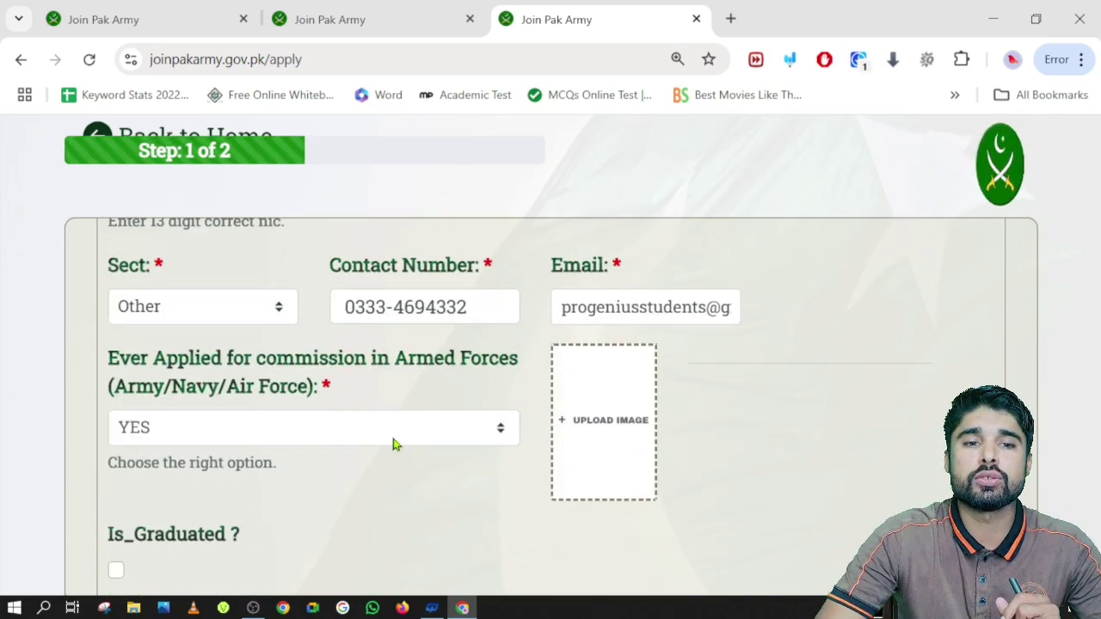
{"action": "left_click", "coordinate": [402, 437]}
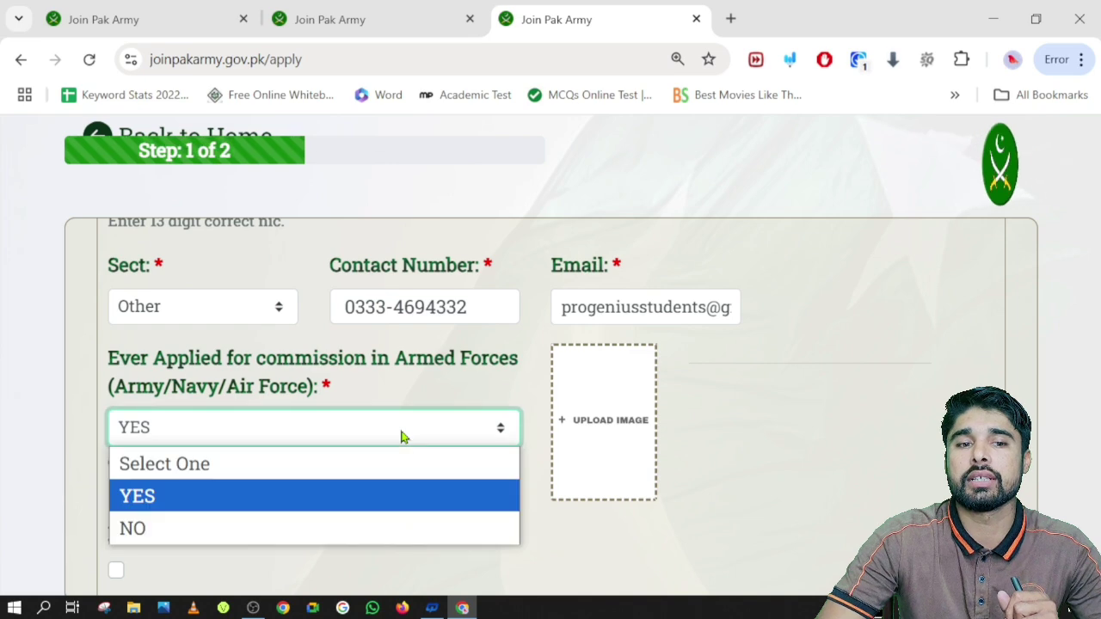
{"action": "left_click", "coordinate": [216, 500]}
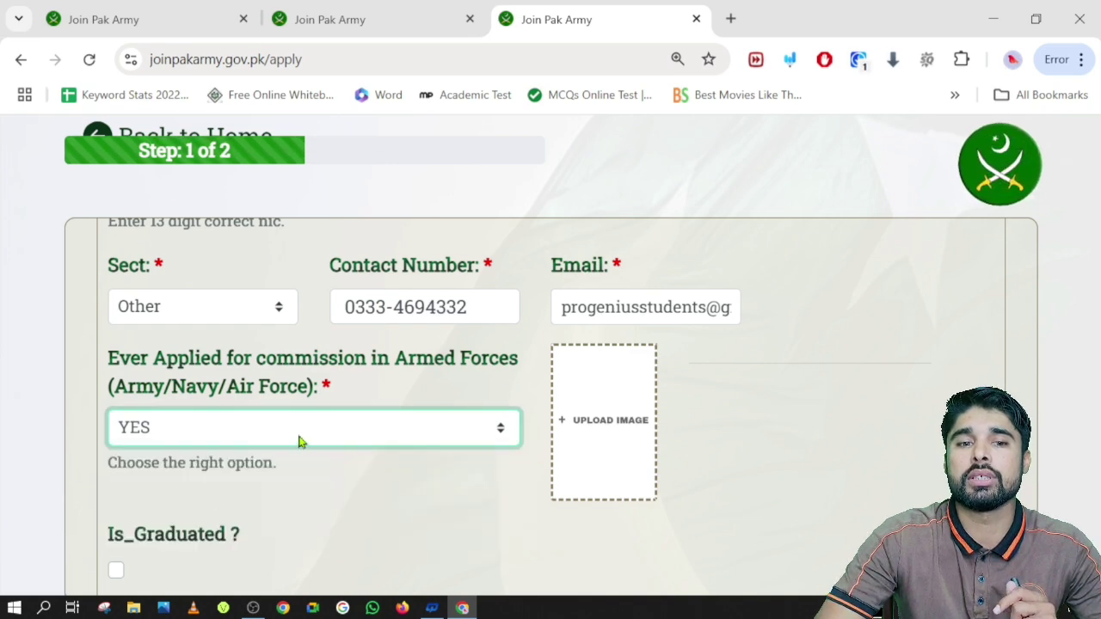
{"action": "left_click", "coordinate": [297, 439]}
{"action": "left_click", "coordinate": [238, 498]}
{"action": "scroll", "coordinate": [275, 422], "scroll_direction": "down", "scroll_amount": 5}
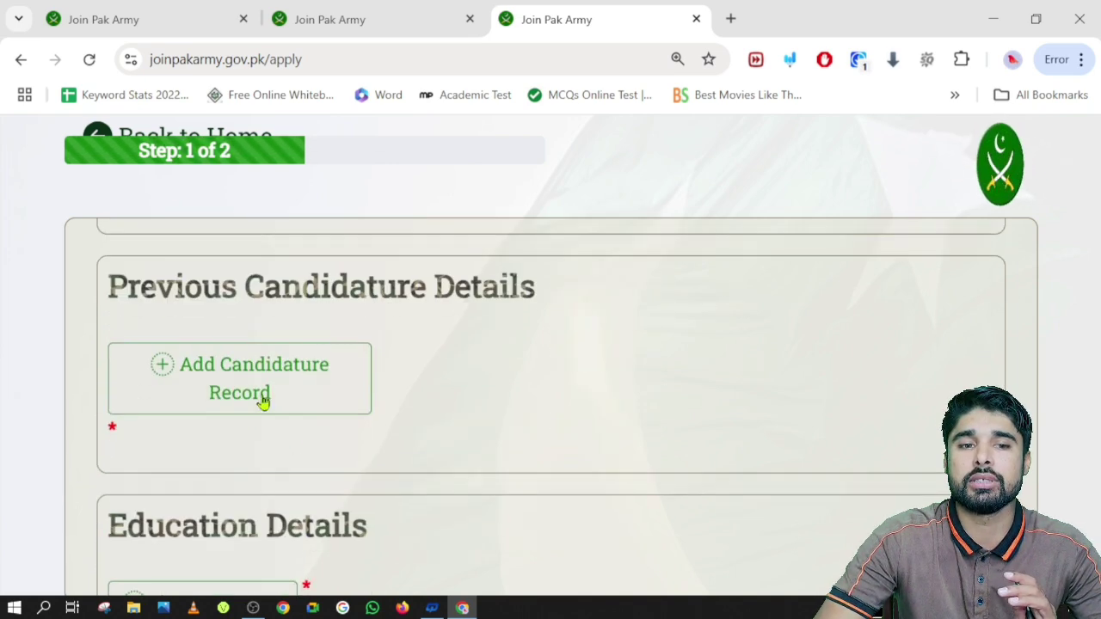
{"action": "left_click", "coordinate": [257, 391]}
{"action": "left_click", "coordinate": [257, 307]}
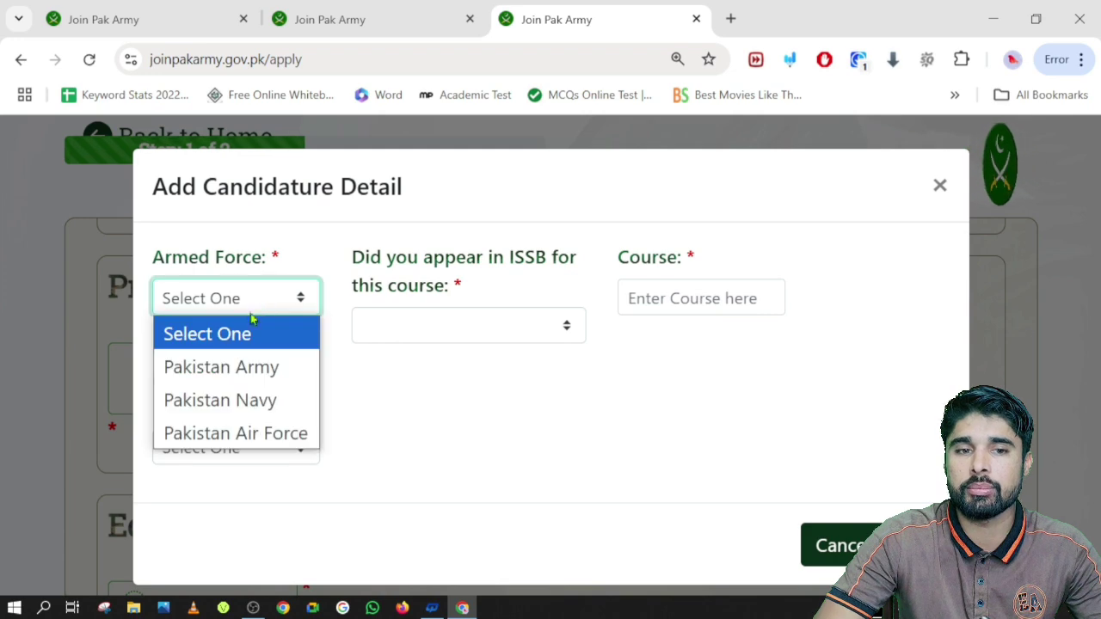
{"action": "left_click", "coordinate": [238, 367]}
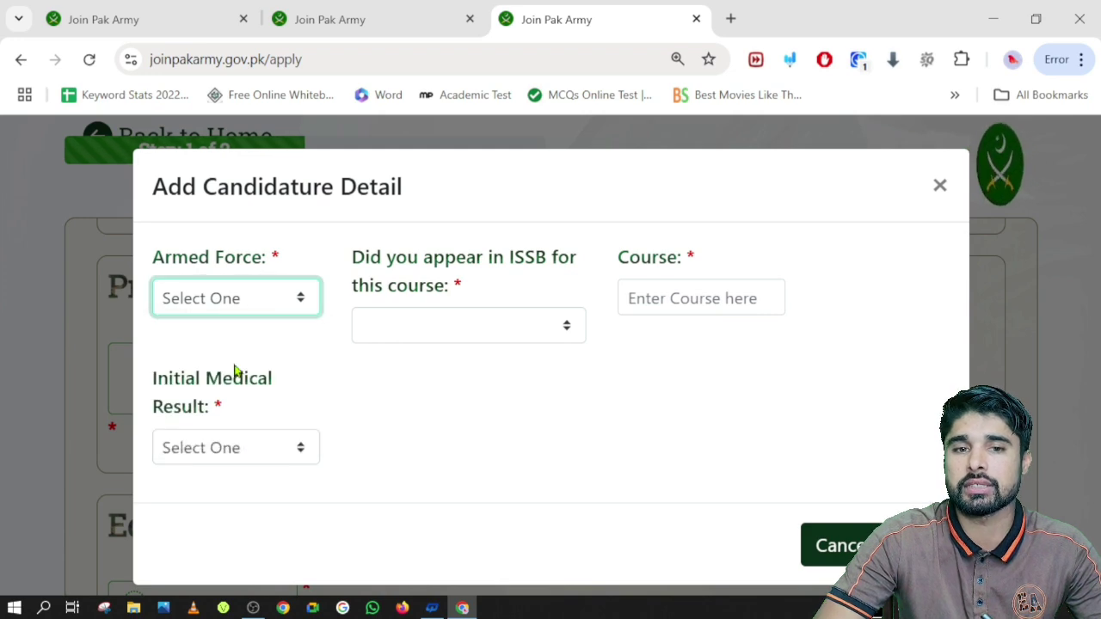
{"action": "left_click", "coordinate": [456, 334]}
{"action": "left_click", "coordinate": [388, 428]}
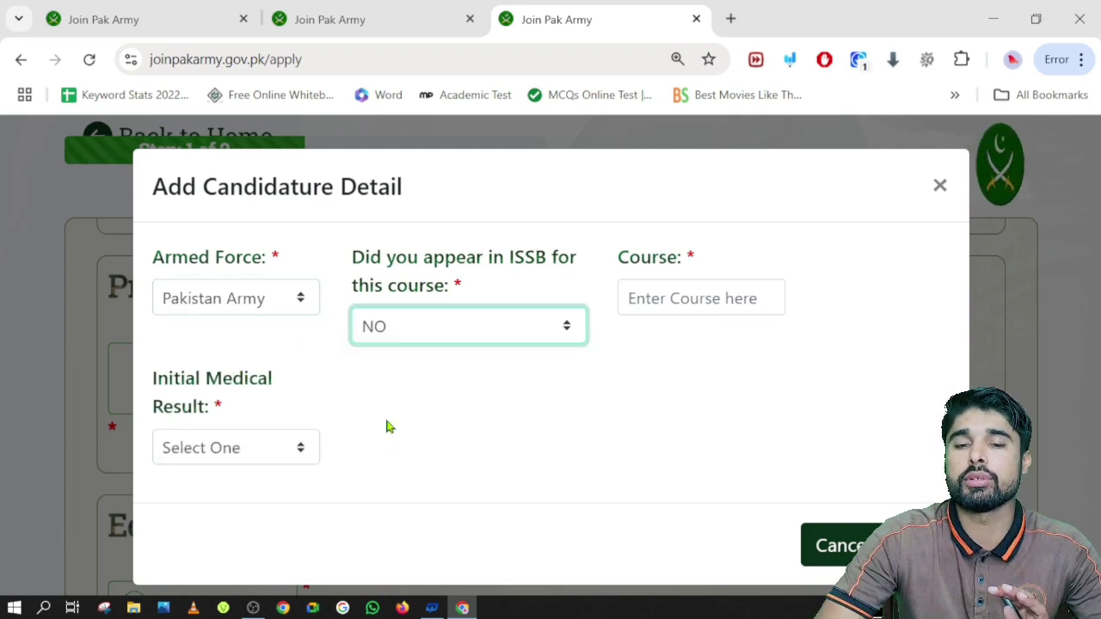
{"action": "left_click", "coordinate": [679, 293]}
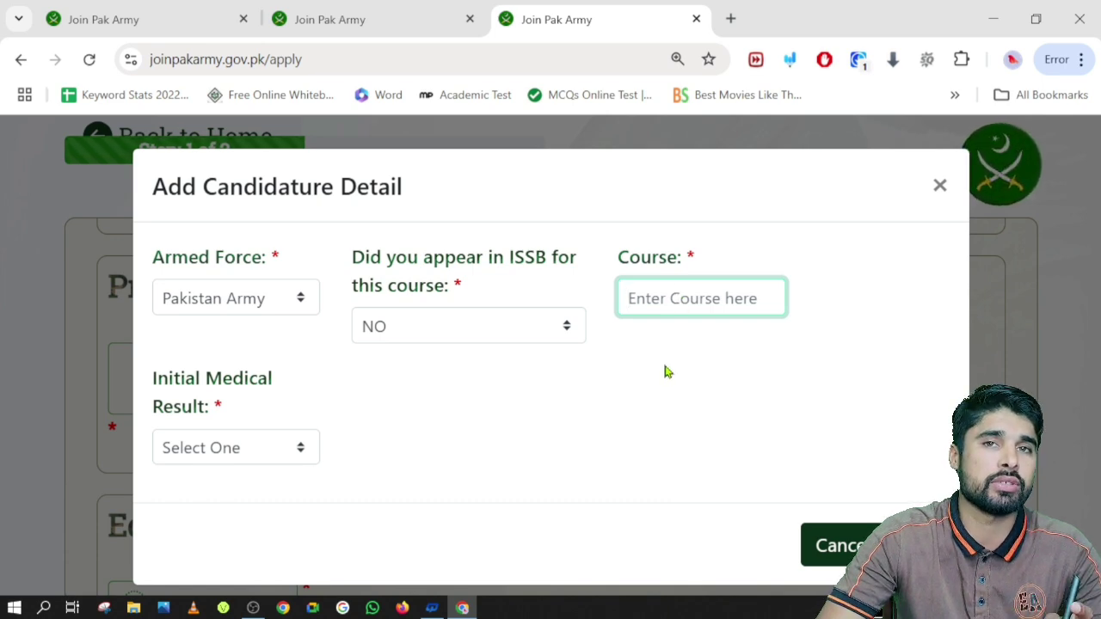
{"action": "left_click", "coordinate": [220, 456]}
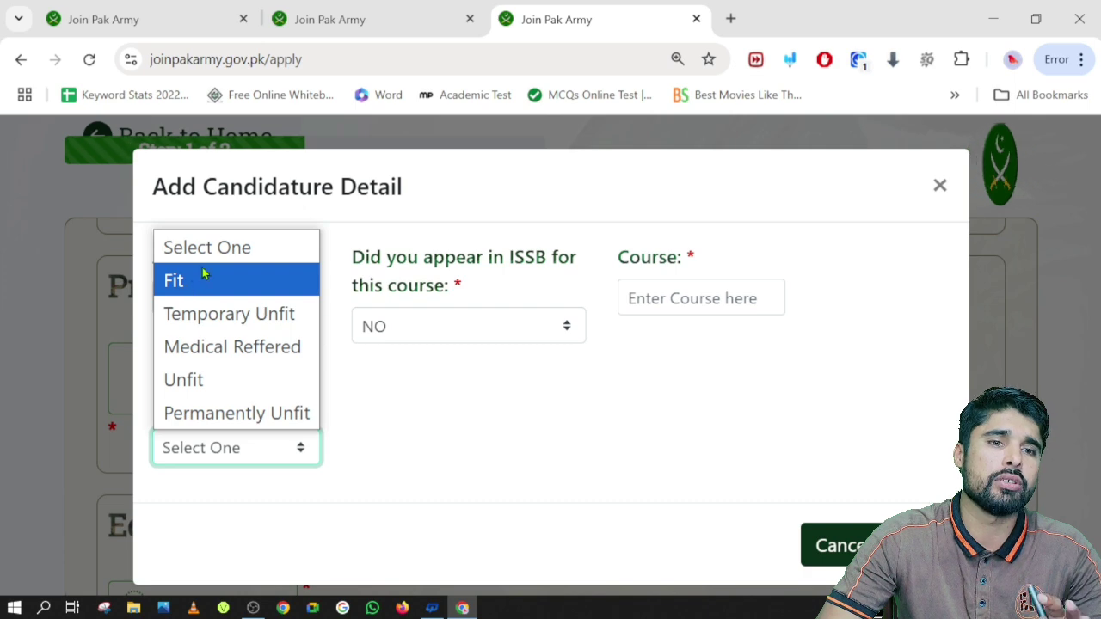
{"action": "left_click", "coordinate": [832, 545]}
{"action": "scroll", "coordinate": [207, 376], "scroll_direction": "up", "scroll_amount": 2}
{"action": "scroll", "coordinate": [206, 376], "scroll_direction": "up", "scroll_amount": 3}
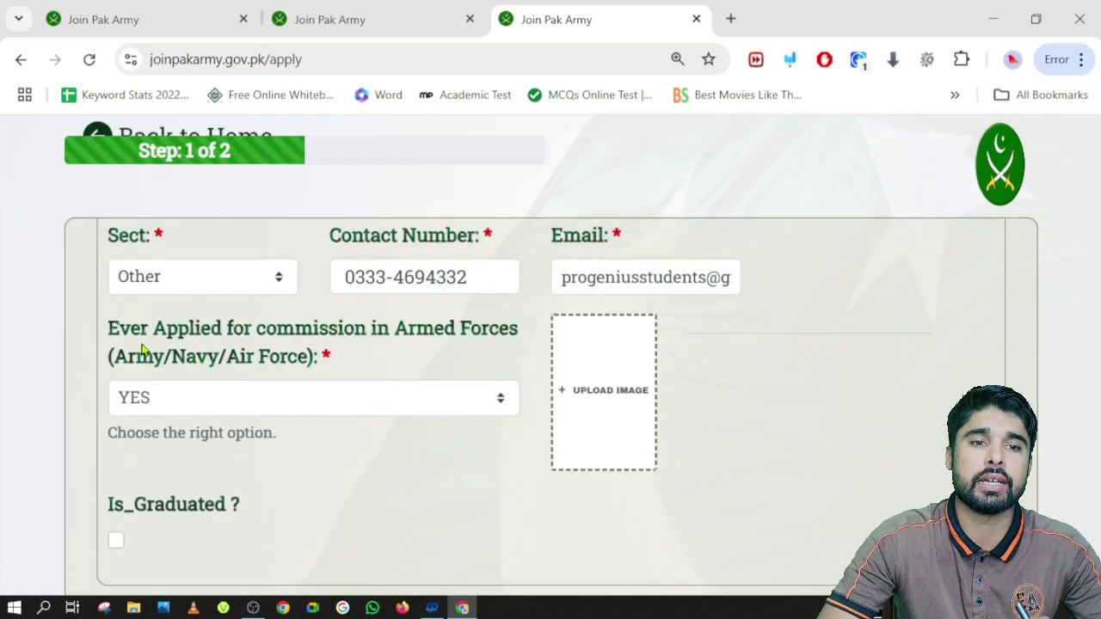
Switch 'Ever Applied' to NO and upload IMG-20250302-WA0000 from Downloads as the picture
{"action": "left_click", "coordinate": [276, 428]}
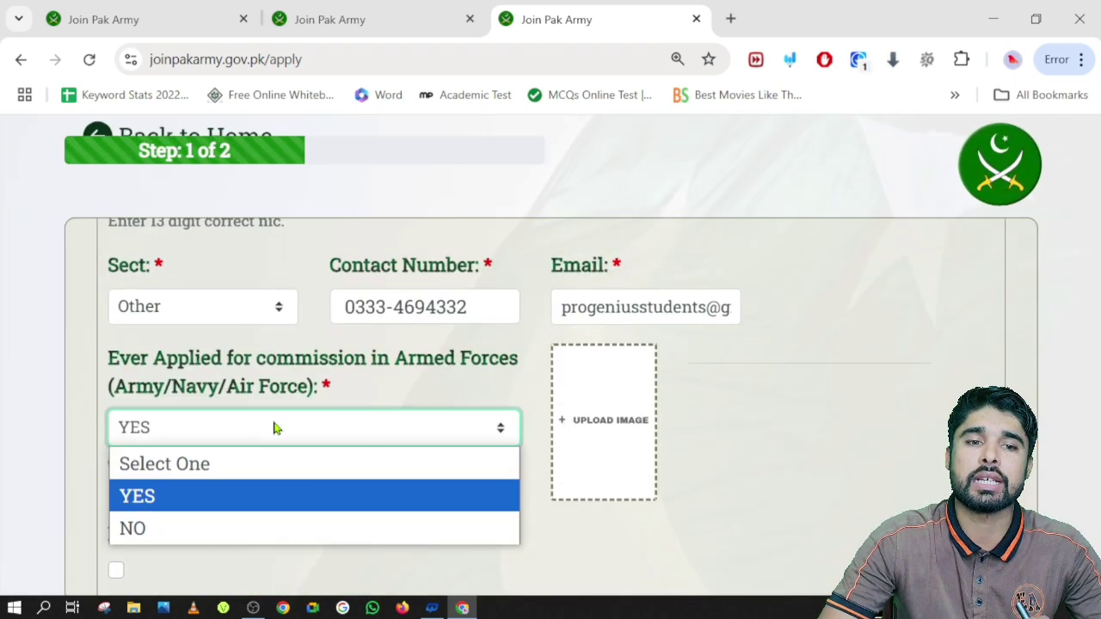
{"action": "left_click", "coordinate": [158, 523]}
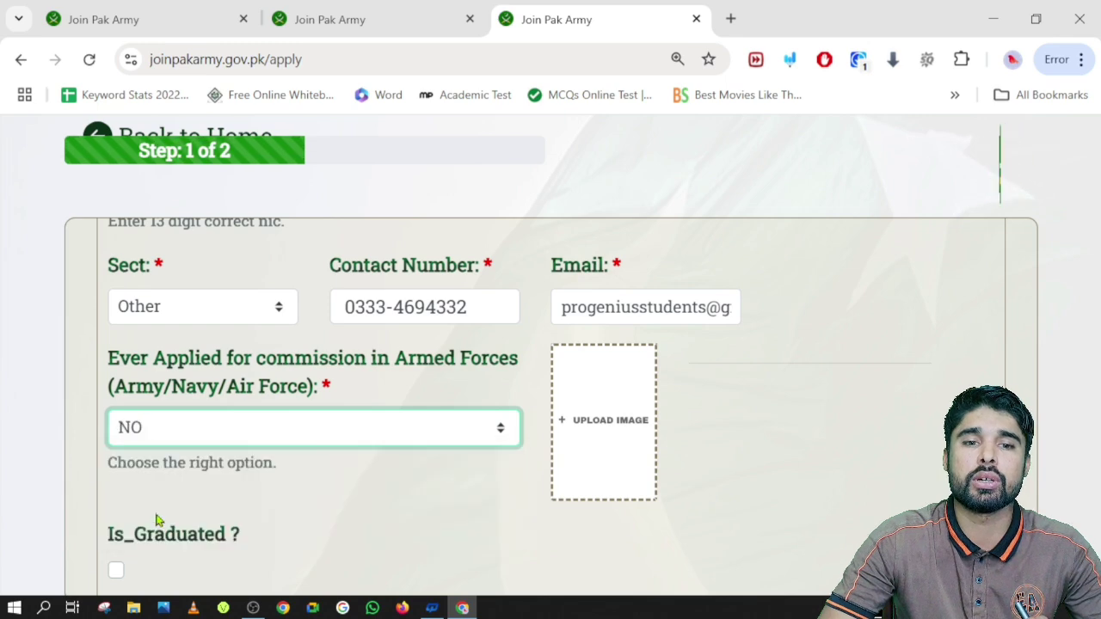
{"action": "left_click", "coordinate": [592, 424]}
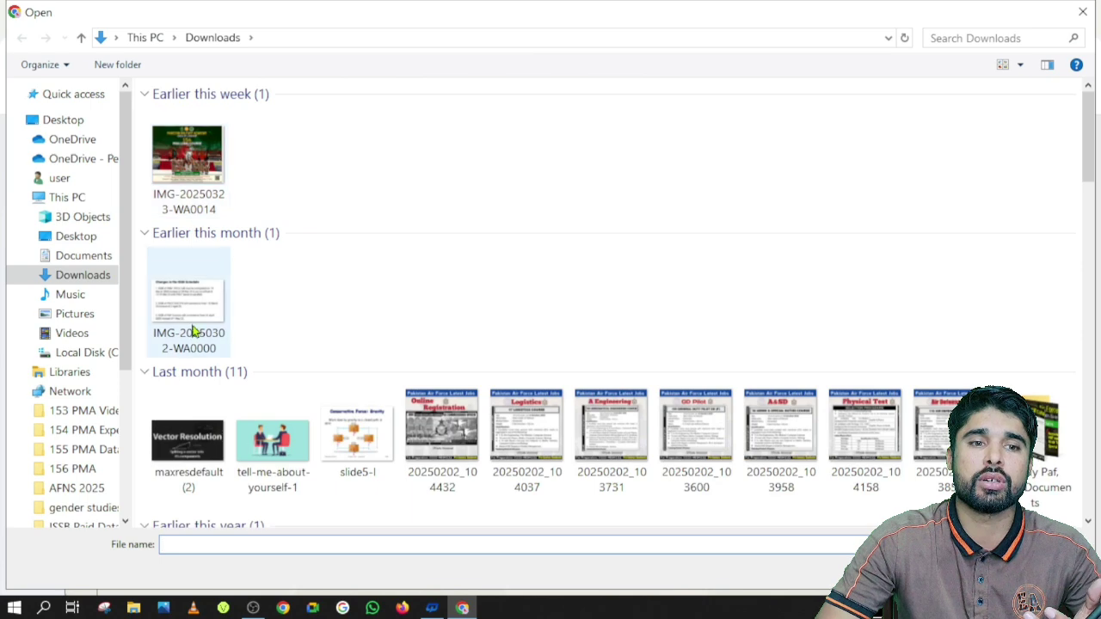
{"action": "left_click", "coordinate": [191, 299]}
{"action": "left_click", "coordinate": [965, 572]}
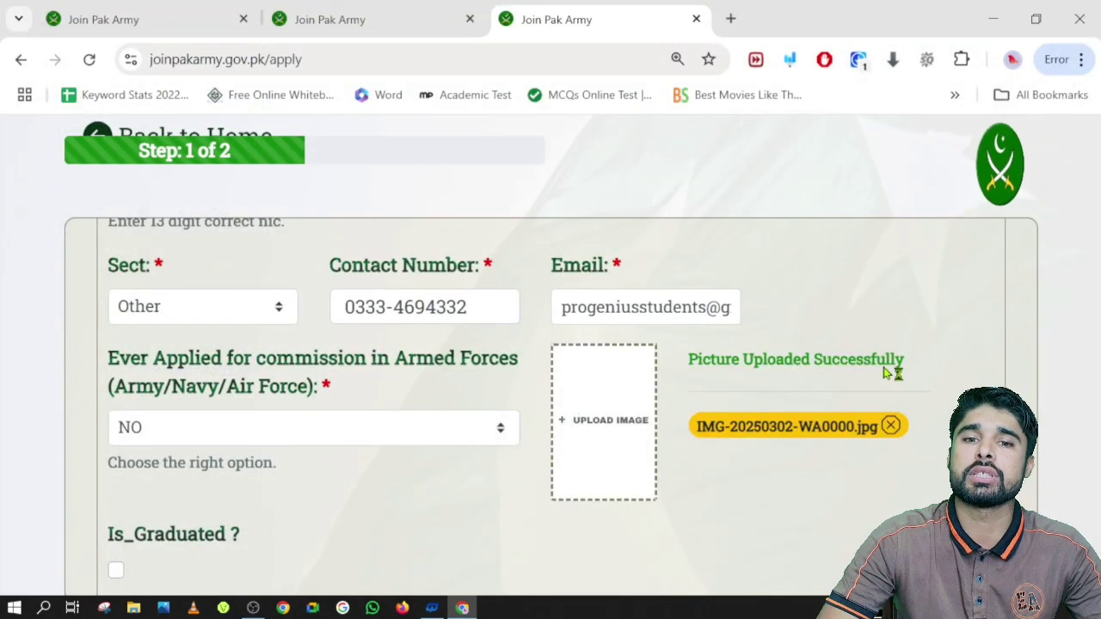
{"action": "scroll", "coordinate": [365, 414], "scroll_direction": "down", "scroll_amount": 2}
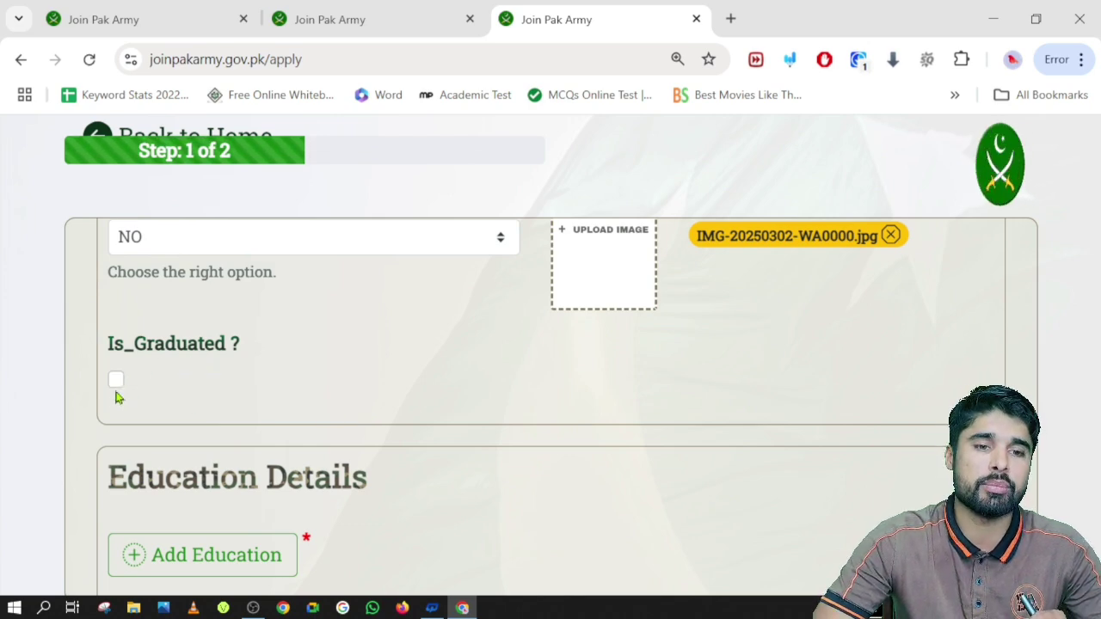
Set nationality to Pakistani and try to proceed to step 2, which triggers a missing-education error
{"action": "scroll", "coordinate": [260, 381], "scroll_direction": "down", "scroll_amount": 3}
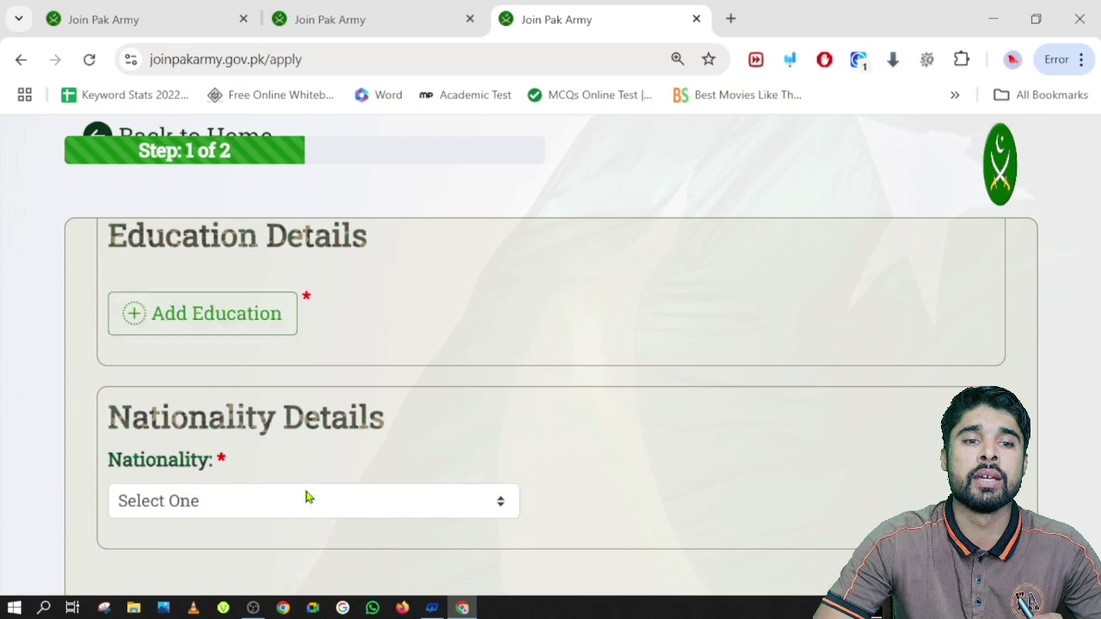
{"action": "left_click", "coordinate": [283, 502]}
{"action": "left_click", "coordinate": [189, 443]}
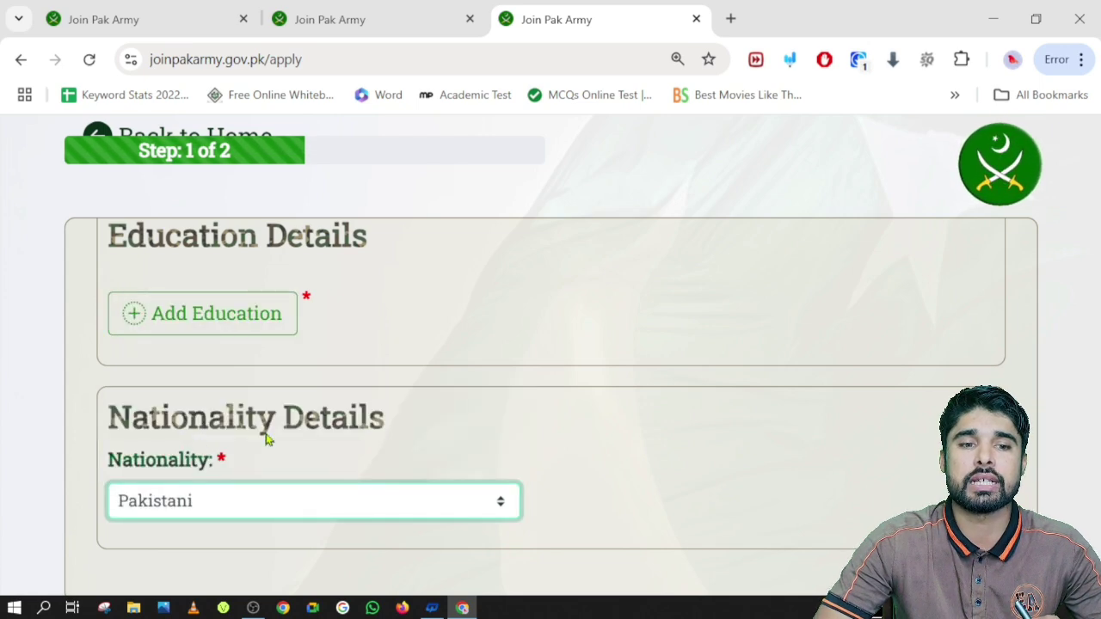
{"action": "scroll", "coordinate": [480, 380], "scroll_direction": "down", "scroll_amount": 1}
{"action": "scroll", "coordinate": [481, 380], "scroll_direction": "down", "scroll_amount": 3}
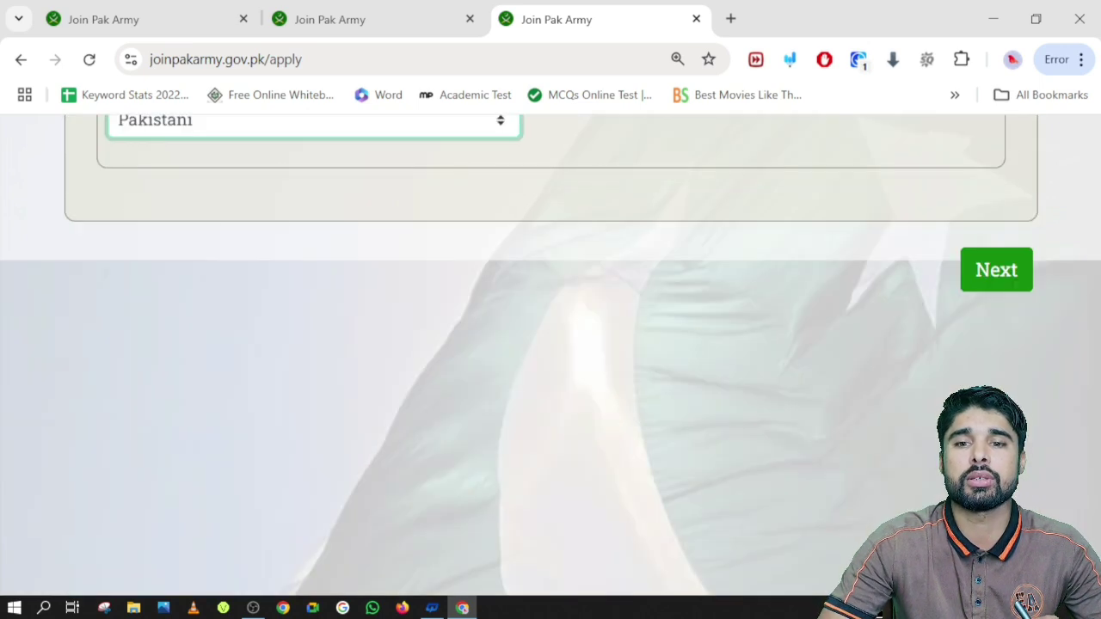
{"action": "left_click", "coordinate": [988, 283]}
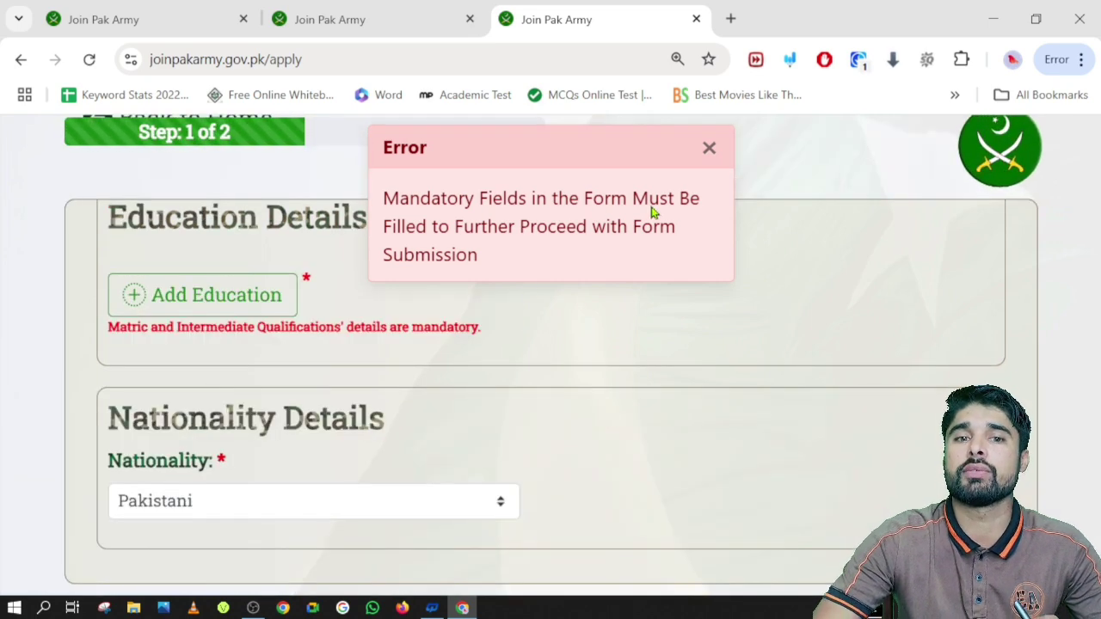
Dismiss the error and start a new education record with qualification type Matric
{"action": "left_click", "coordinate": [709, 148]}
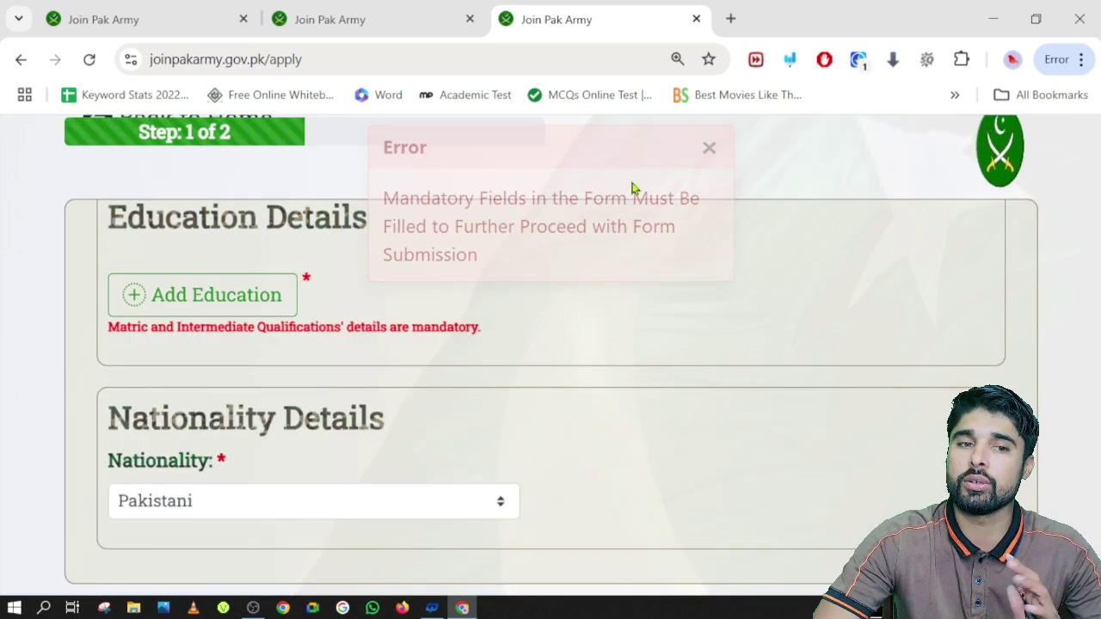
{"action": "left_click", "coordinate": [184, 306]}
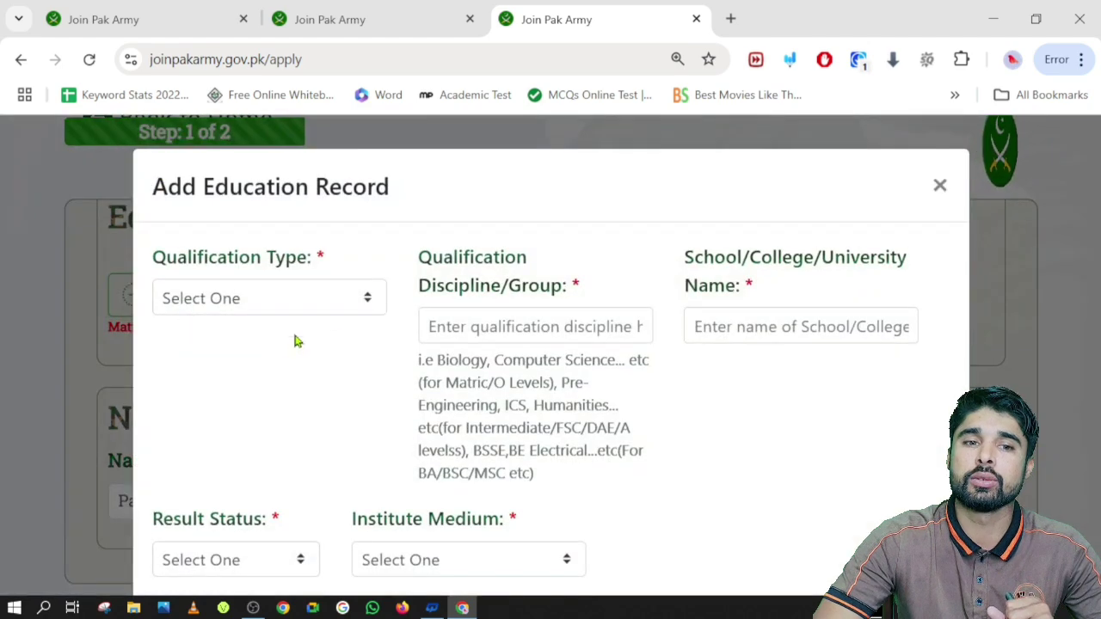
{"action": "left_click", "coordinate": [262, 297]}
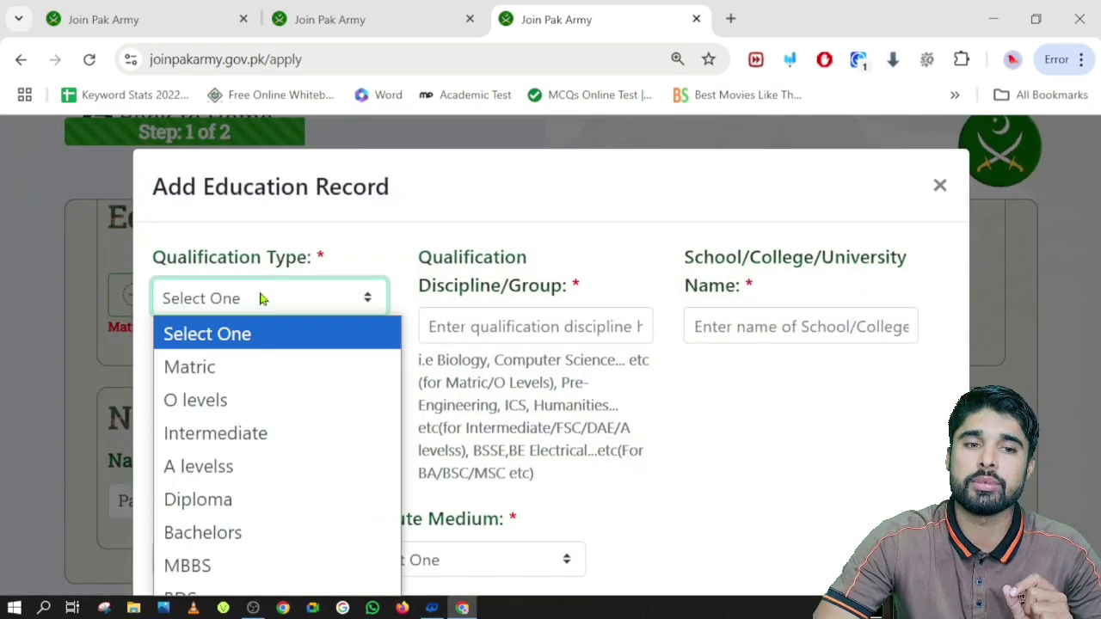
{"action": "left_click", "coordinate": [207, 368]}
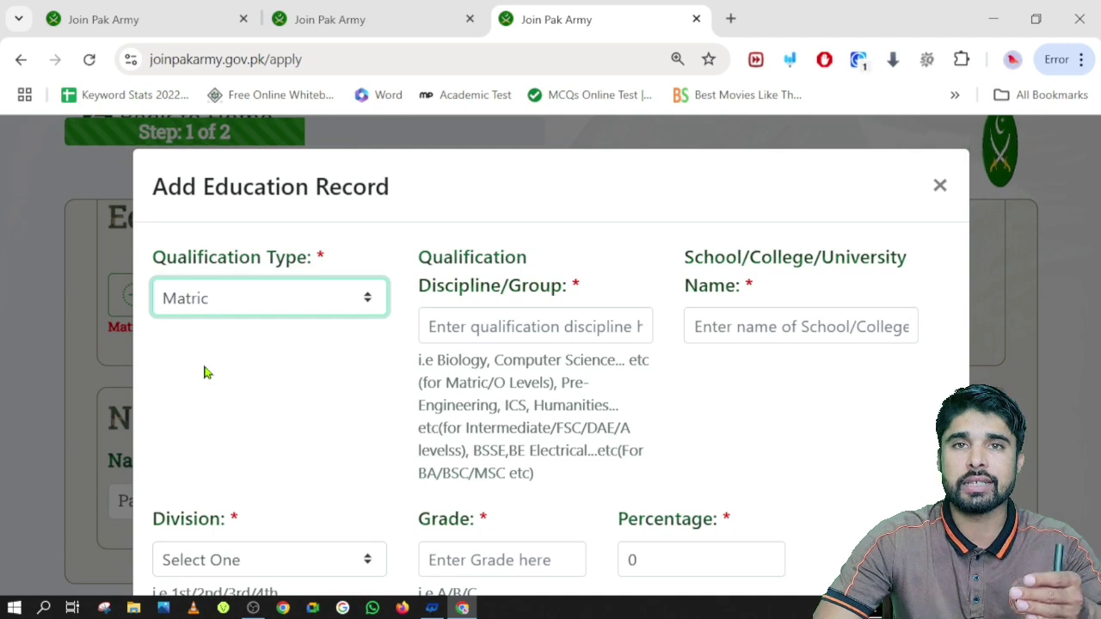
Enter Bio as the discipline and Govt as the school name
{"action": "left_click", "coordinate": [476, 331]}
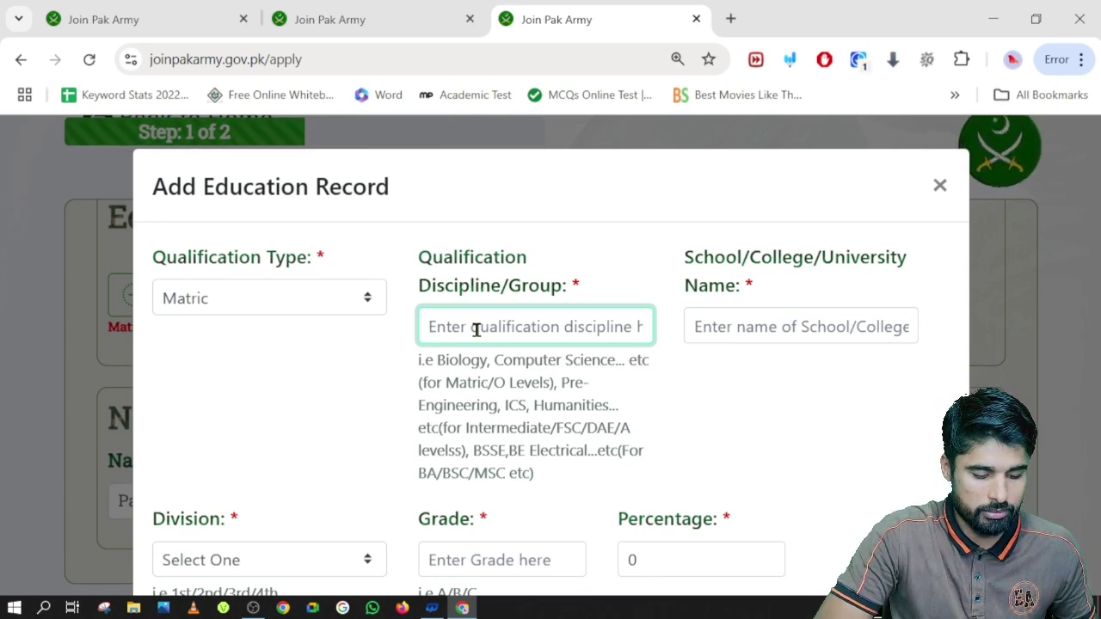
{"action": "type", "text": "Bio"}
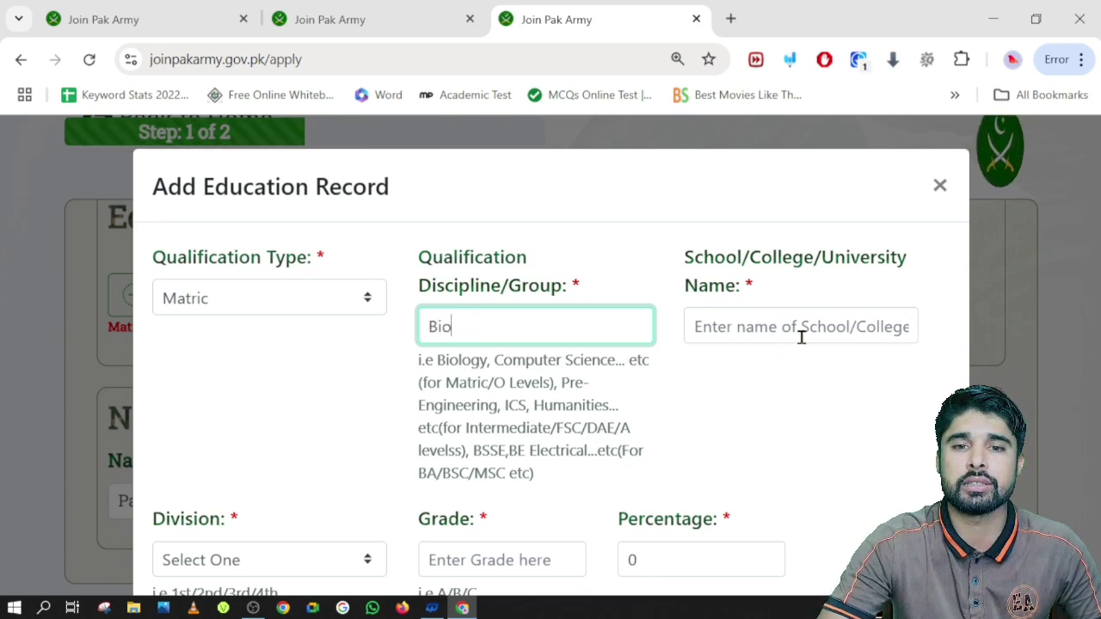
{"action": "left_click", "coordinate": [798, 335]}
{"action": "type", "text": "G"}
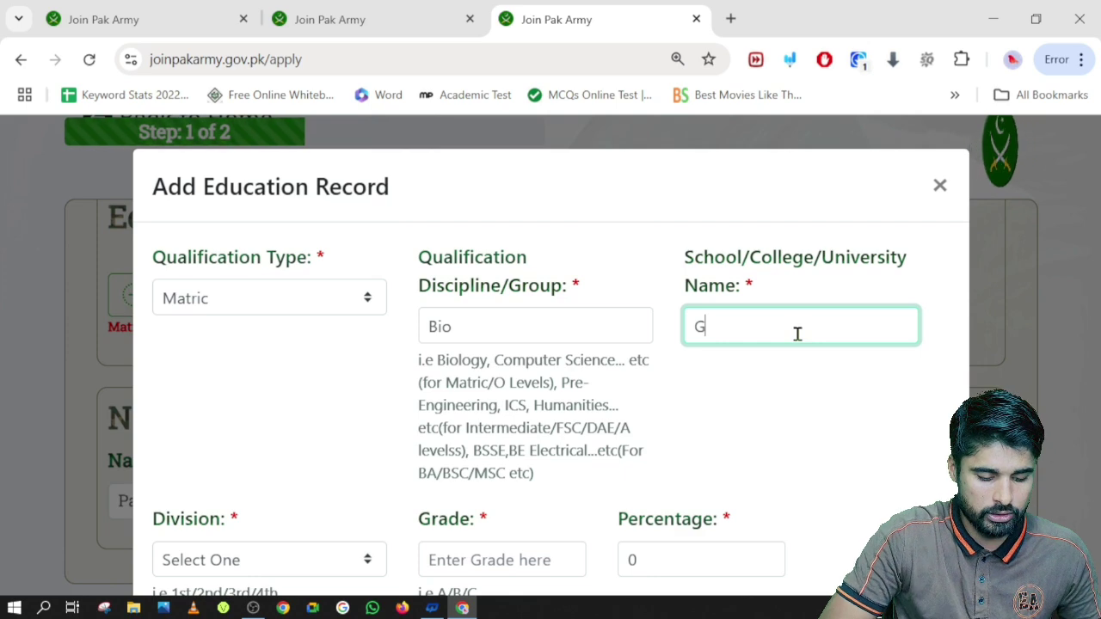
{"action": "type", "text": "ovt"}
Set the Matric record to 1st division, grade A and 88 percent
{"action": "scroll", "coordinate": [450, 340], "scroll_direction": "down", "scroll_amount": 2}
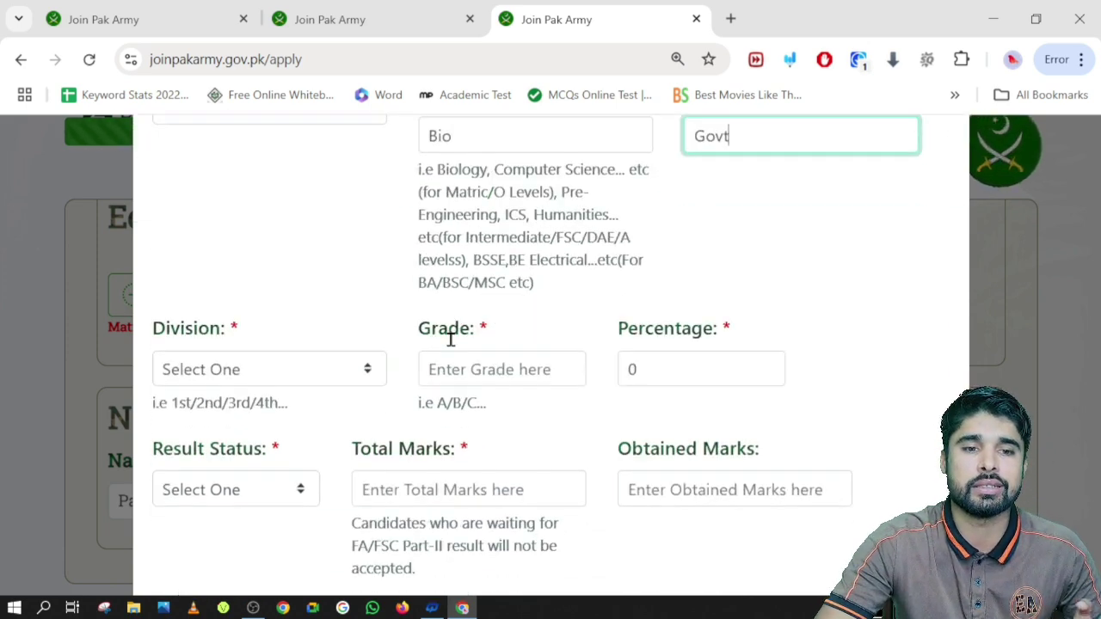
{"action": "left_click", "coordinate": [244, 373]}
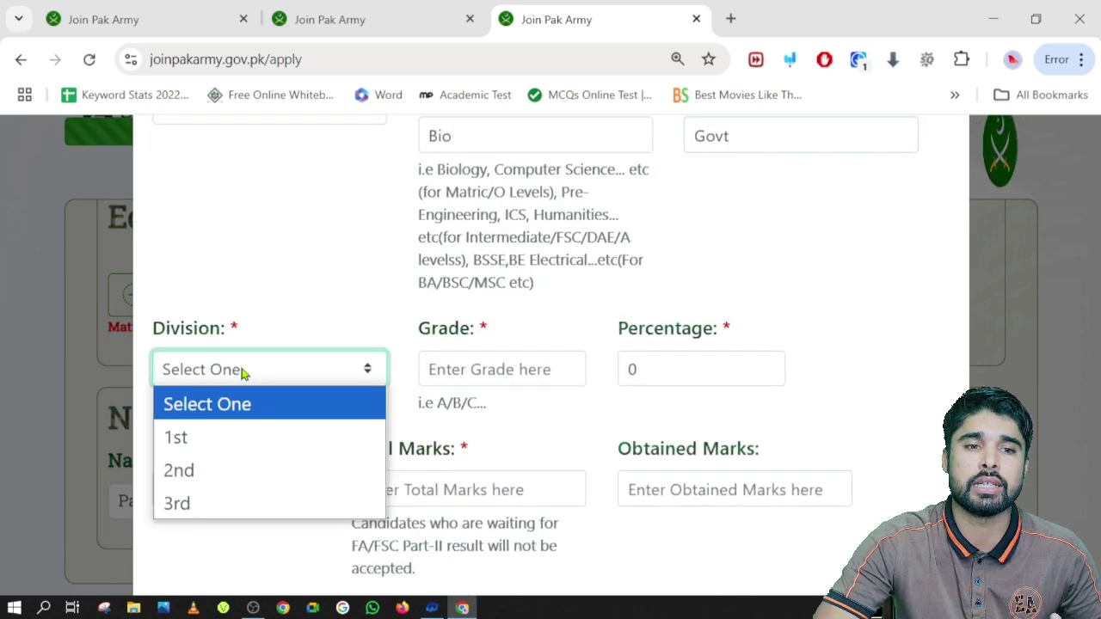
{"action": "left_click", "coordinate": [196, 440]}
{"action": "left_click", "coordinate": [463, 367]}
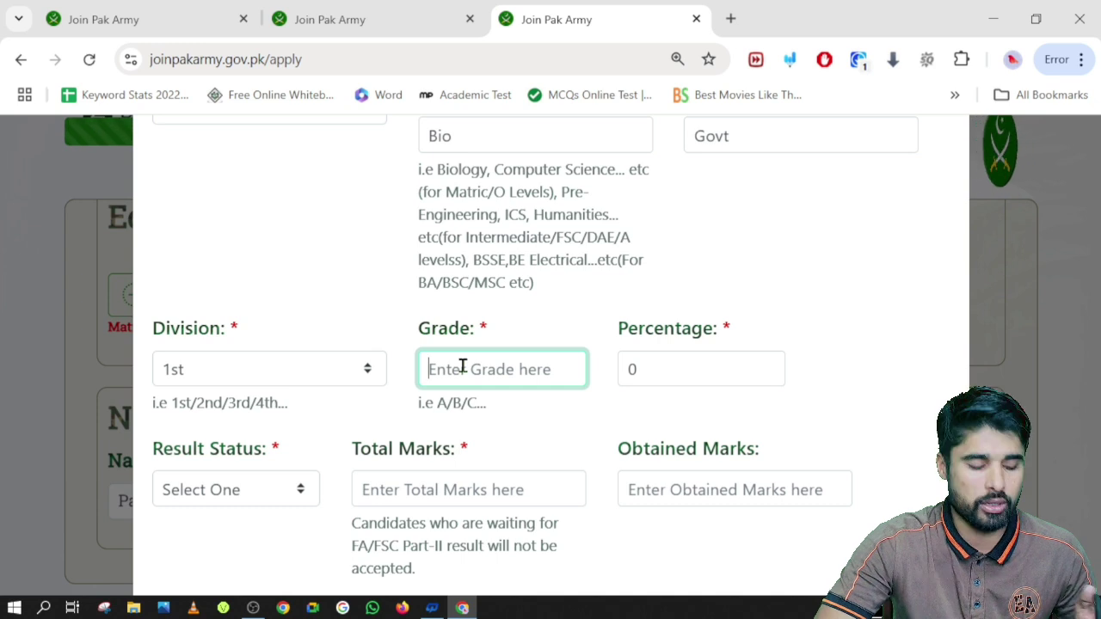
{"action": "type", "text": "a"}
{"action": "key", "text": "BackSpace"}
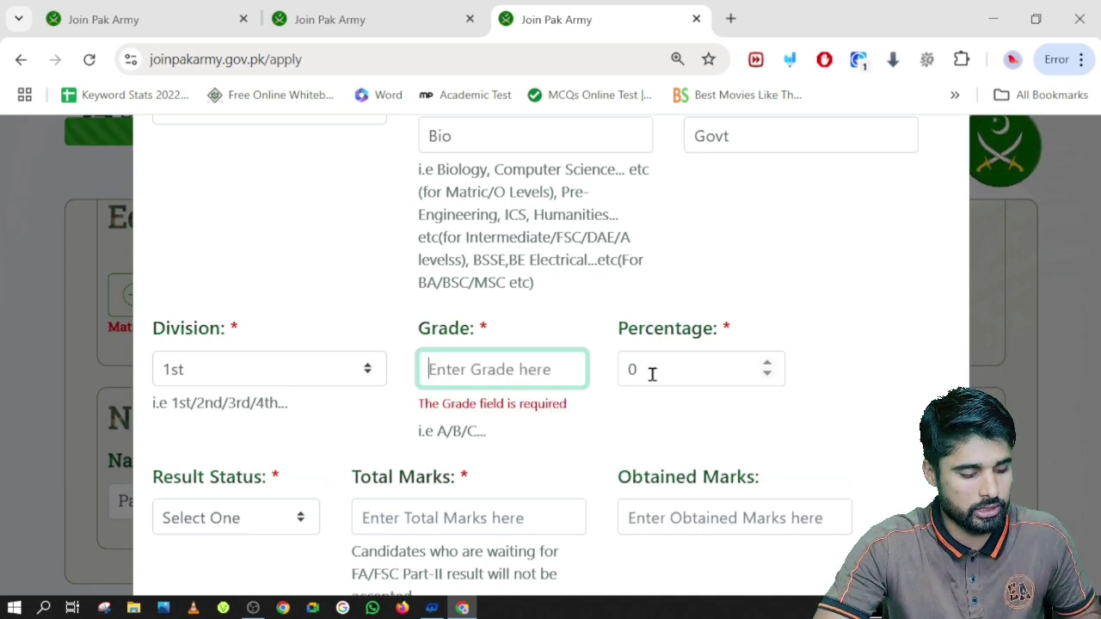
{"action": "type", "text": "A"}
{"action": "left_click", "coordinate": [672, 373]}
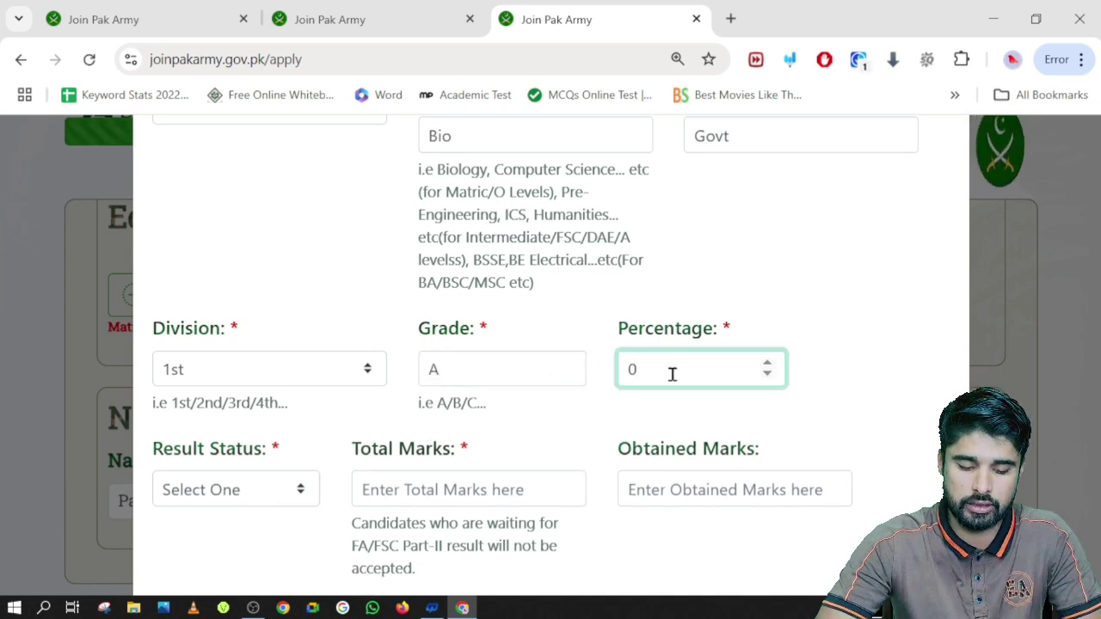
{"action": "key", "text": "BackSpace"}
{"action": "type", "text": "88"}
Mark the result as Pass, enter 1100 total marks, and begin the obtained marks
{"action": "scroll", "coordinate": [301, 372], "scroll_direction": "down", "scroll_amount": 3}
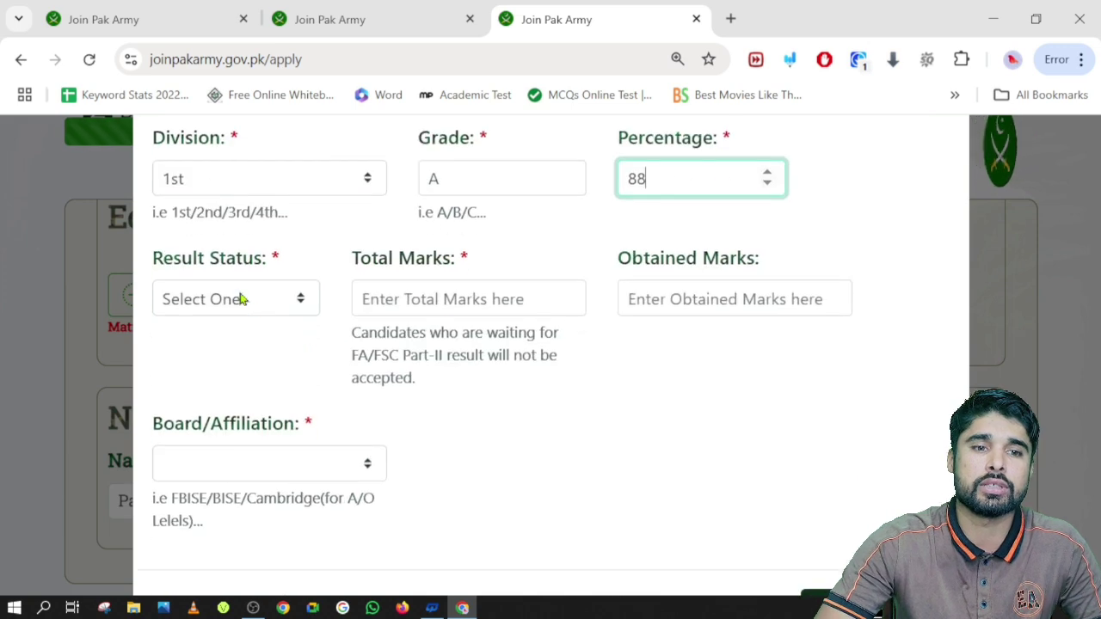
{"action": "left_click", "coordinate": [215, 299]}
{"action": "left_click", "coordinate": [204, 371]}
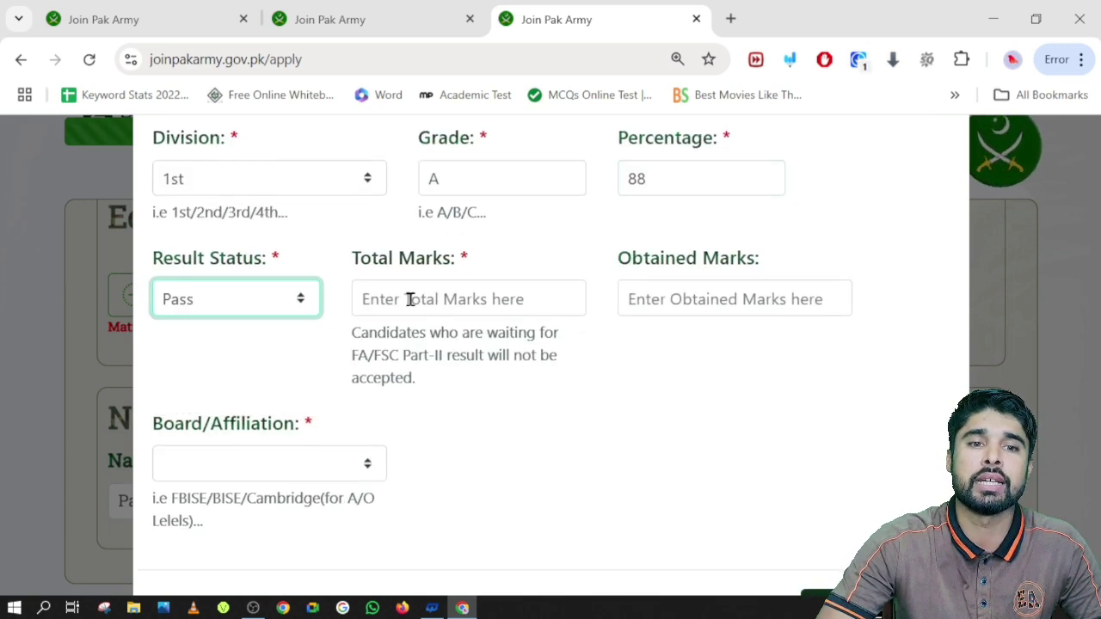
{"action": "left_click", "coordinate": [410, 299]}
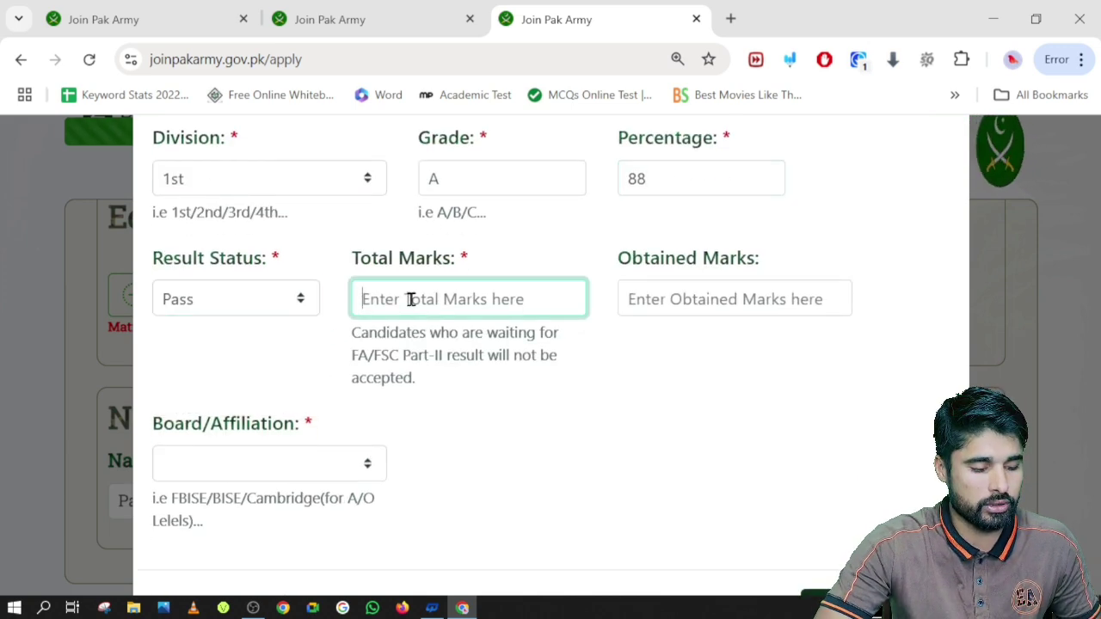
{"action": "type", "text": "1100"}
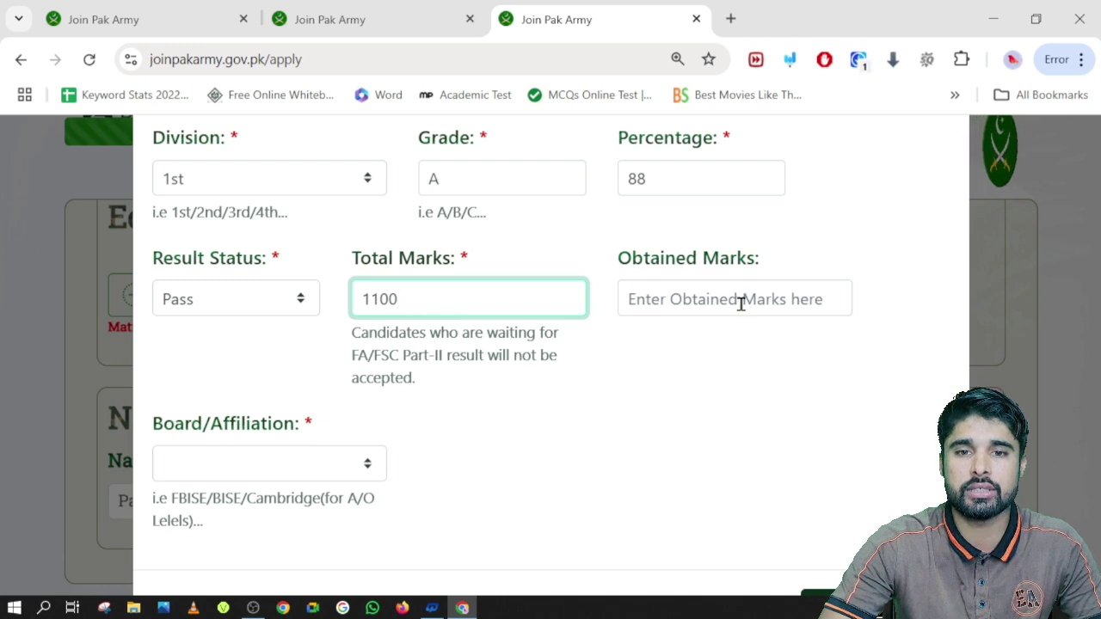
{"action": "left_click", "coordinate": [740, 303]}
{"action": "type", "text": "88"}
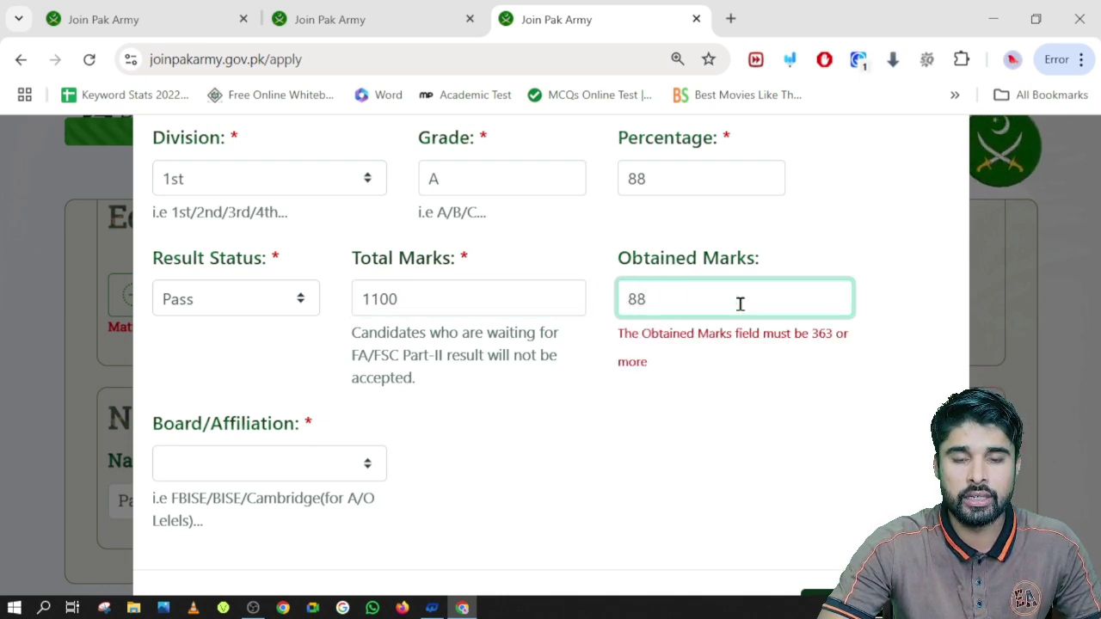
{"action": "key", "text": "BackSpace"}
{"action": "key", "text": "BackSpace"}
Enter 971 obtained marks, choose The Armed Forces Board, and submit the Matric record
{"action": "type", "text": "97"}
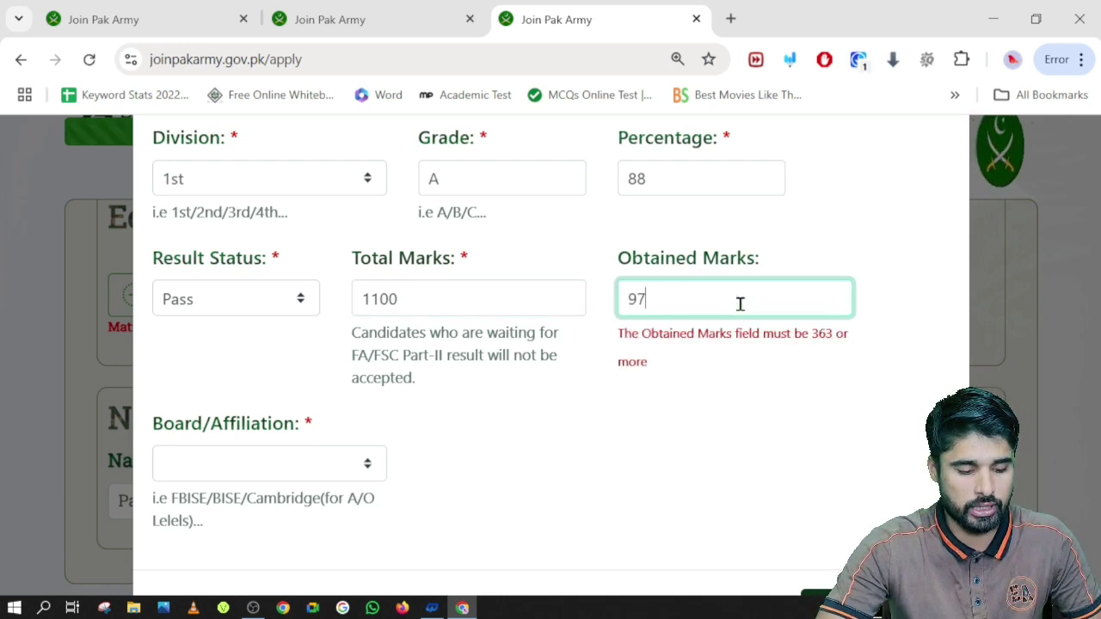
{"action": "type", "text": "1"}
{"action": "scroll", "coordinate": [336, 361], "scroll_direction": "down", "scroll_amount": 1}
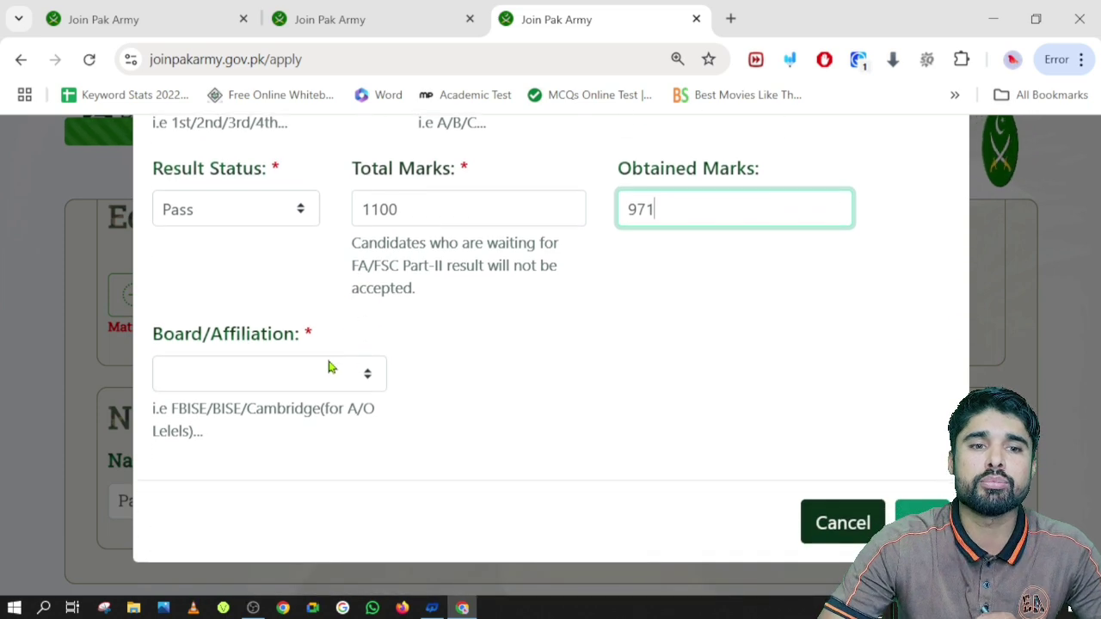
{"action": "left_click", "coordinate": [316, 376]}
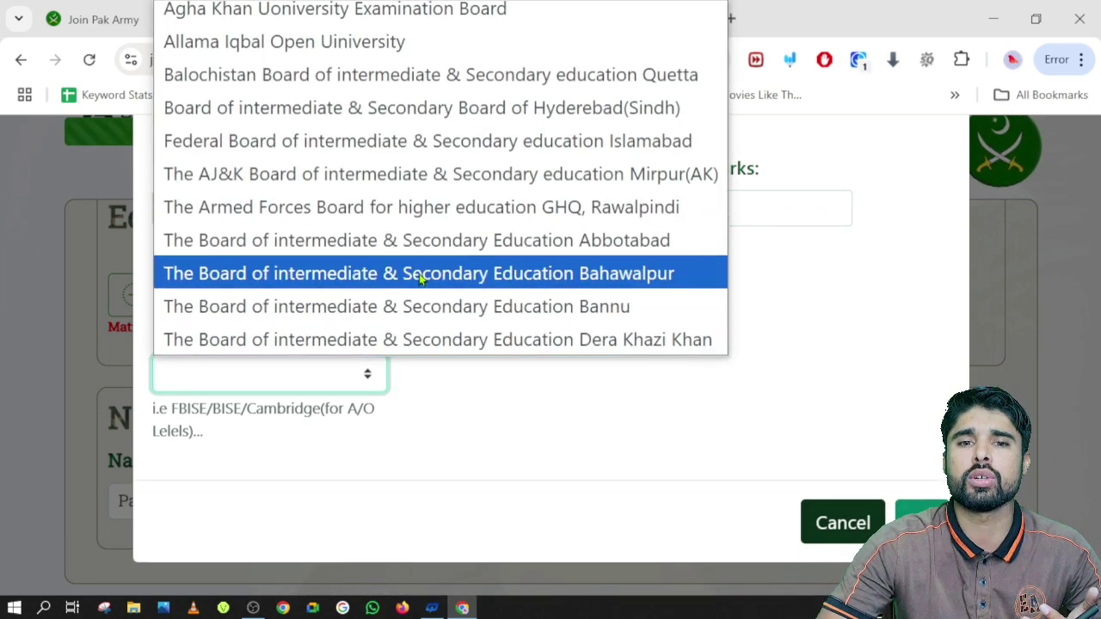
{"action": "left_click", "coordinate": [443, 207]}
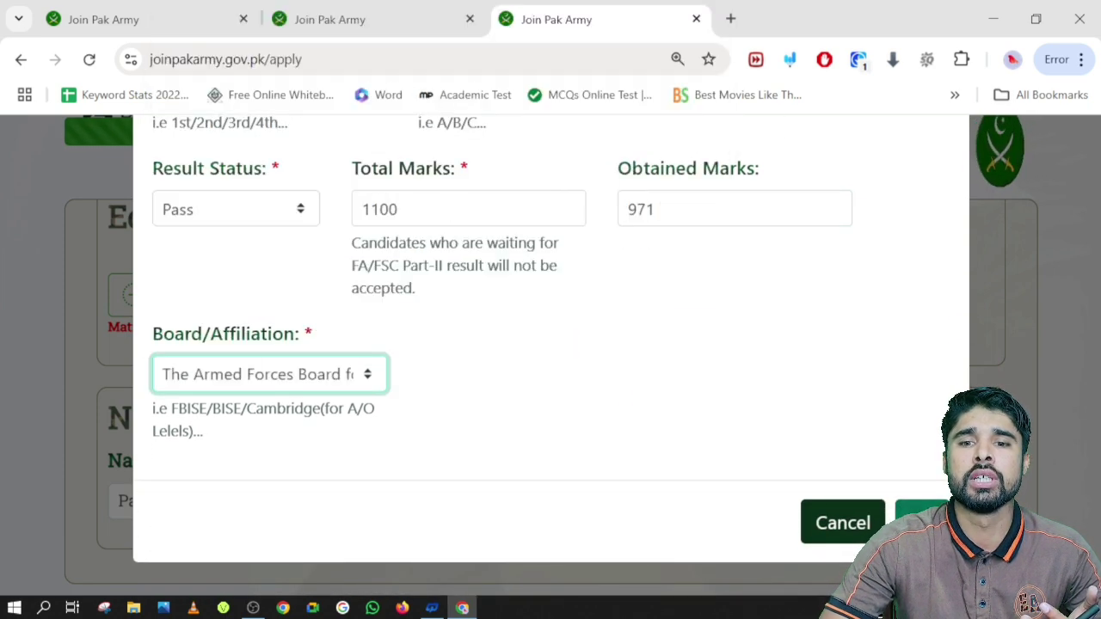
{"action": "scroll", "coordinate": [424, 370], "scroll_direction": "up", "scroll_amount": 1}
{"action": "scroll", "coordinate": [425, 370], "scroll_direction": "up", "scroll_amount": 3}
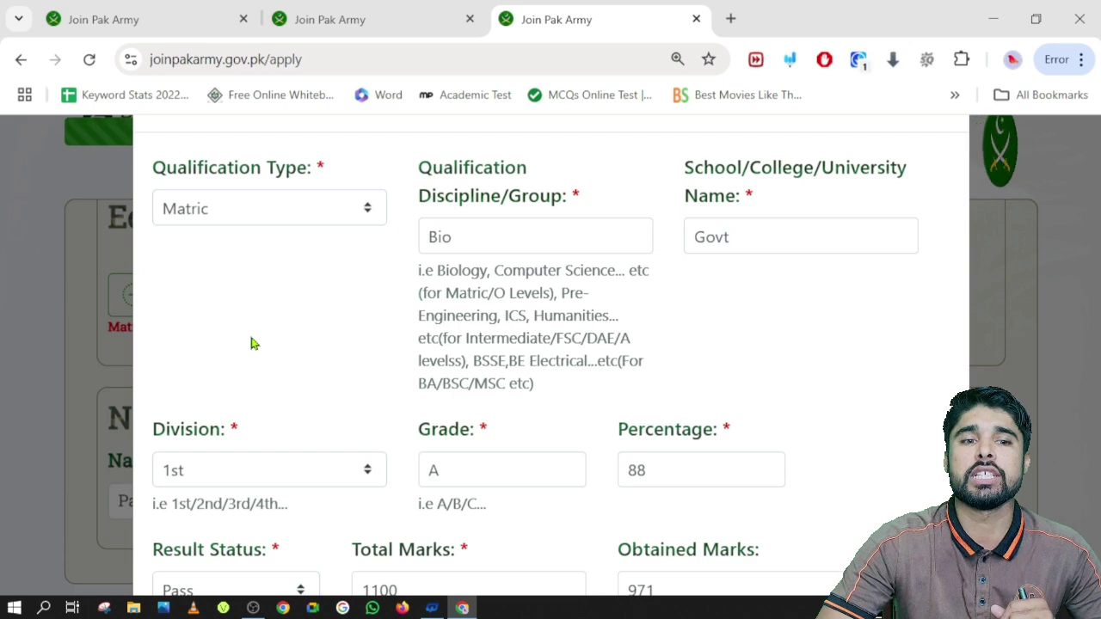
{"action": "scroll", "coordinate": [608, 456], "scroll_direction": "down", "scroll_amount": 2}
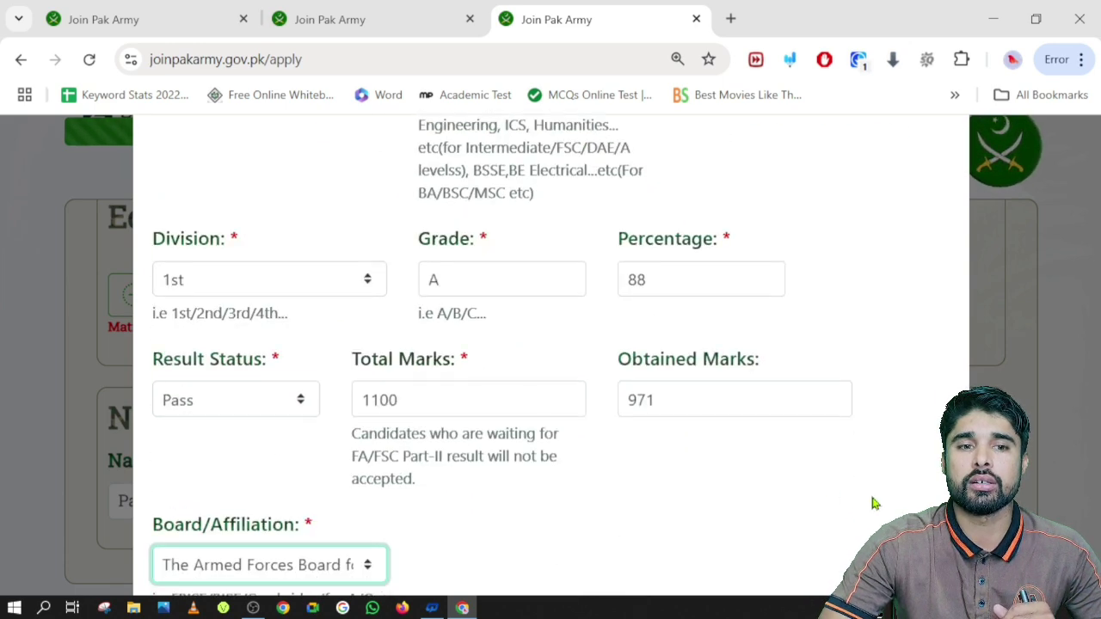
{"action": "scroll", "coordinate": [747, 475], "scroll_direction": "down", "scroll_amount": 2}
{"action": "left_click", "coordinate": [921, 521]}
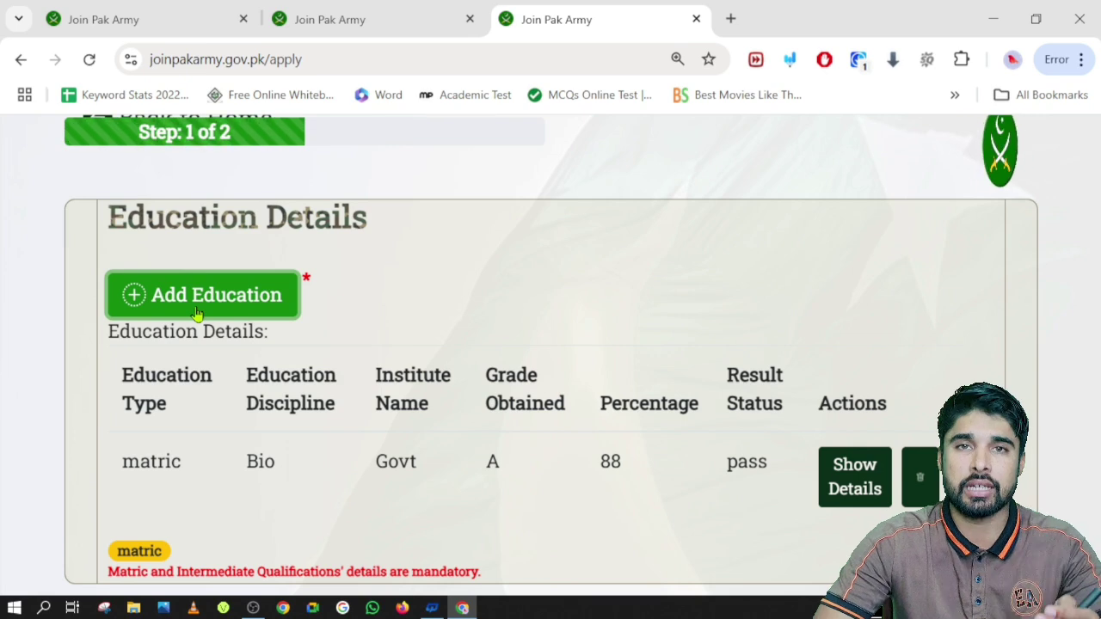
Add another education record and choose Intermediate as its qualification type
{"action": "left_click", "coordinate": [197, 314]}
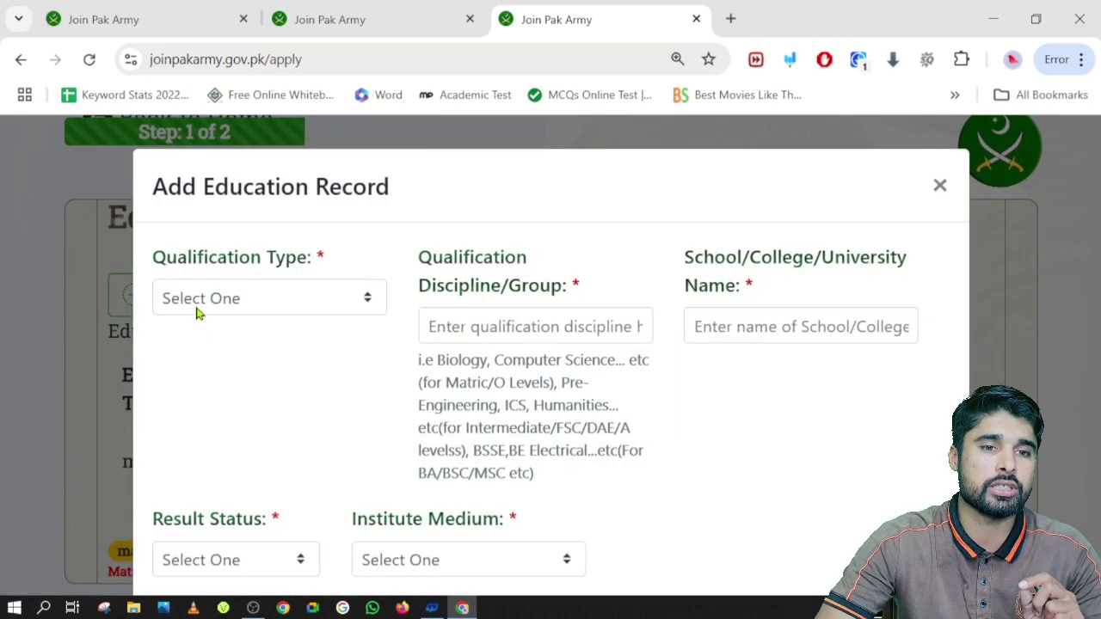
{"action": "left_click", "coordinate": [252, 301]}
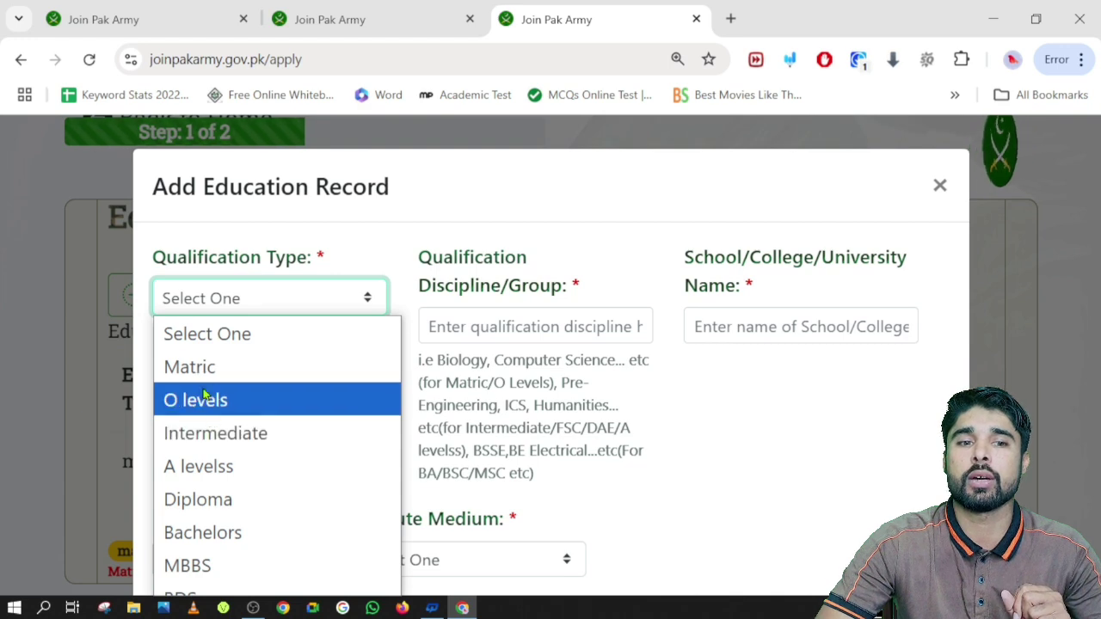
{"action": "scroll", "coordinate": [203, 394], "scroll_direction": "down", "scroll_amount": 3}
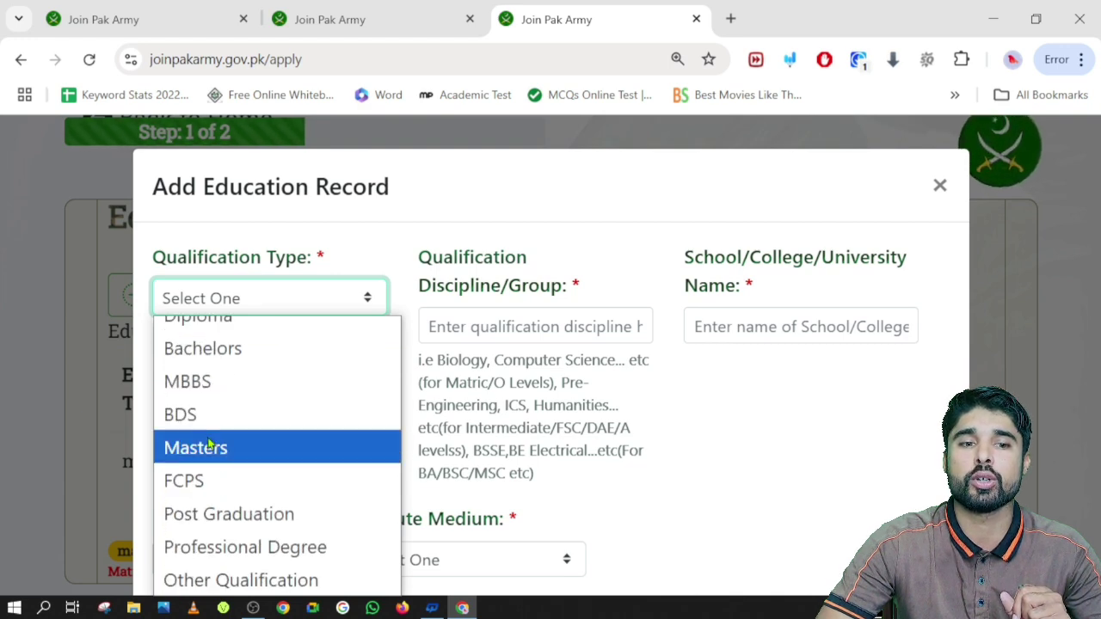
{"action": "scroll", "coordinate": [209, 443], "scroll_direction": "up", "scroll_amount": 3}
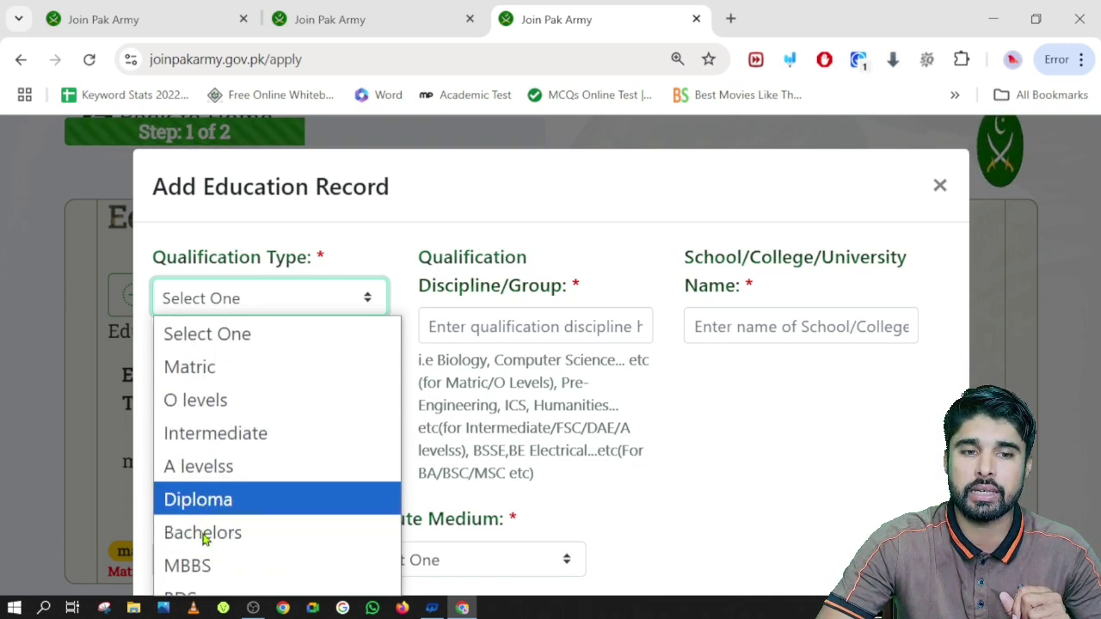
{"action": "scroll", "coordinate": [215, 529], "scroll_direction": "down", "scroll_amount": 3}
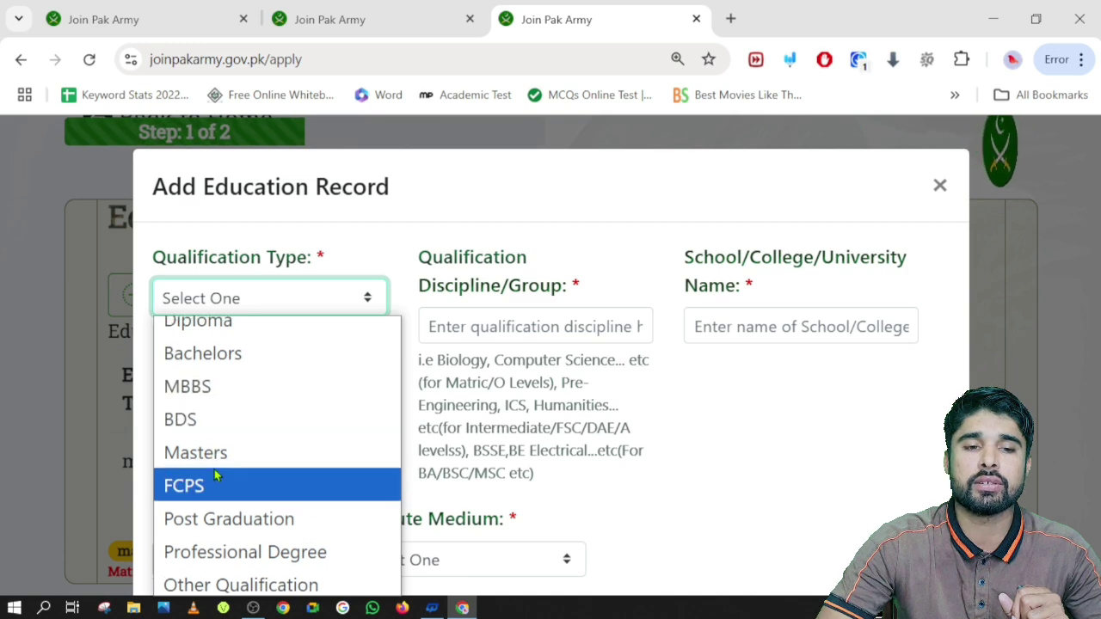
{"action": "scroll", "coordinate": [217, 476], "scroll_direction": "up", "scroll_amount": 3}
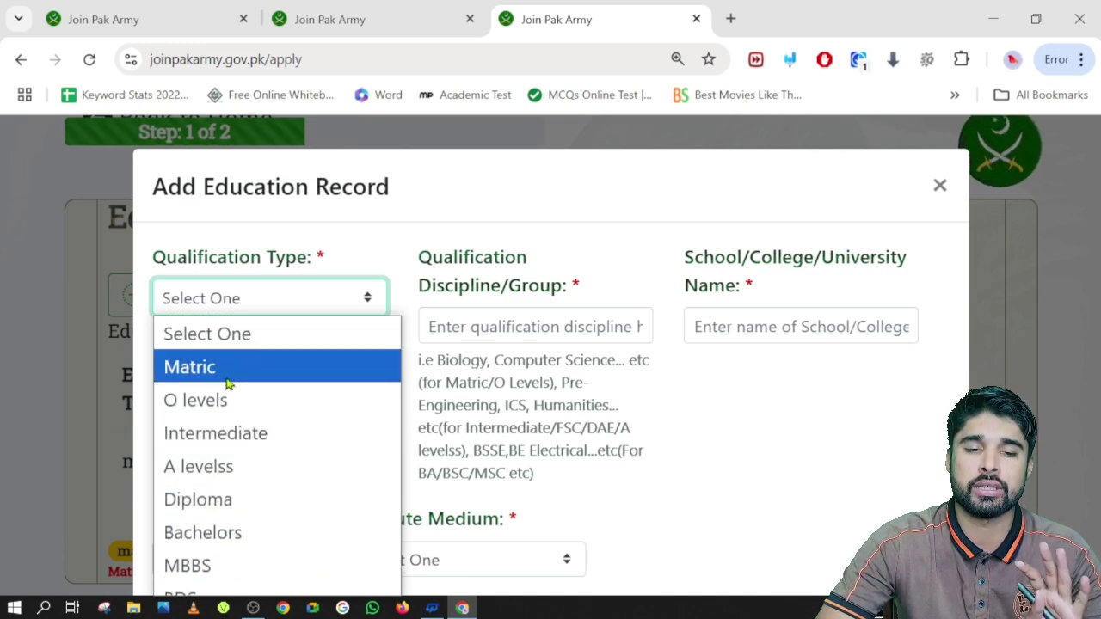
{"action": "left_click", "coordinate": [219, 433]}
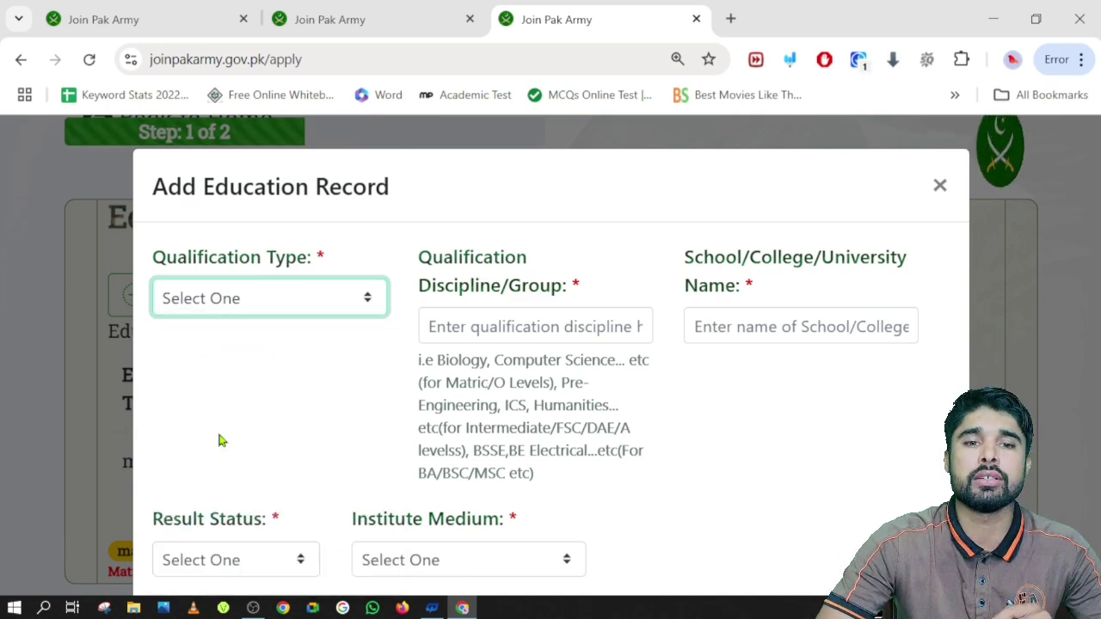
Type Engineering as the Intermediate discipline and Govt as the school name
{"action": "left_click", "coordinate": [505, 326]}
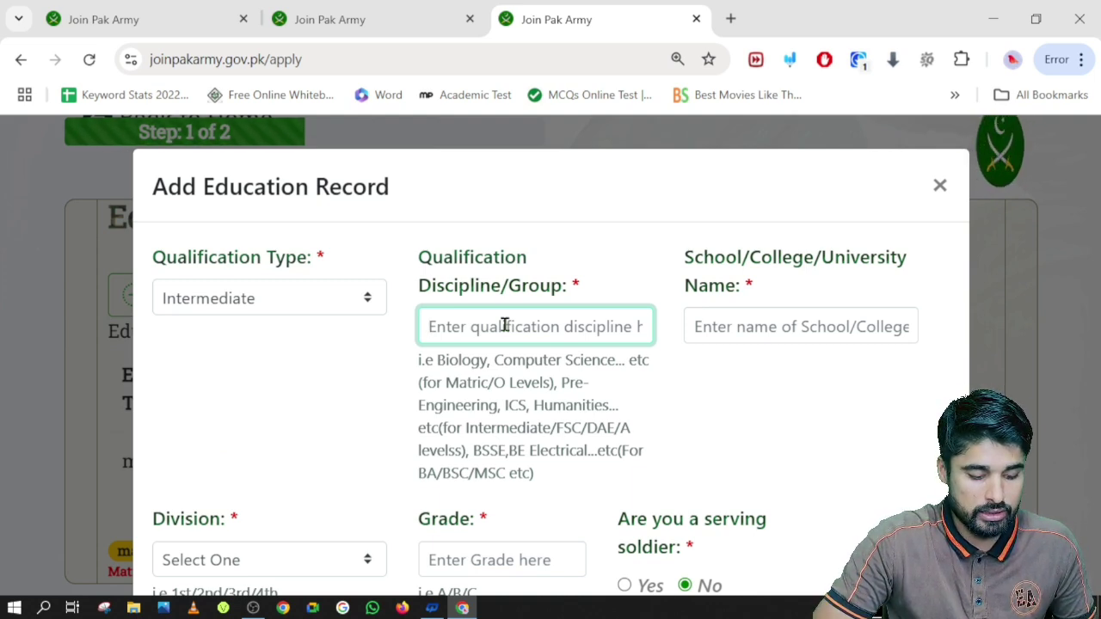
{"action": "type", "text": "Eng"}
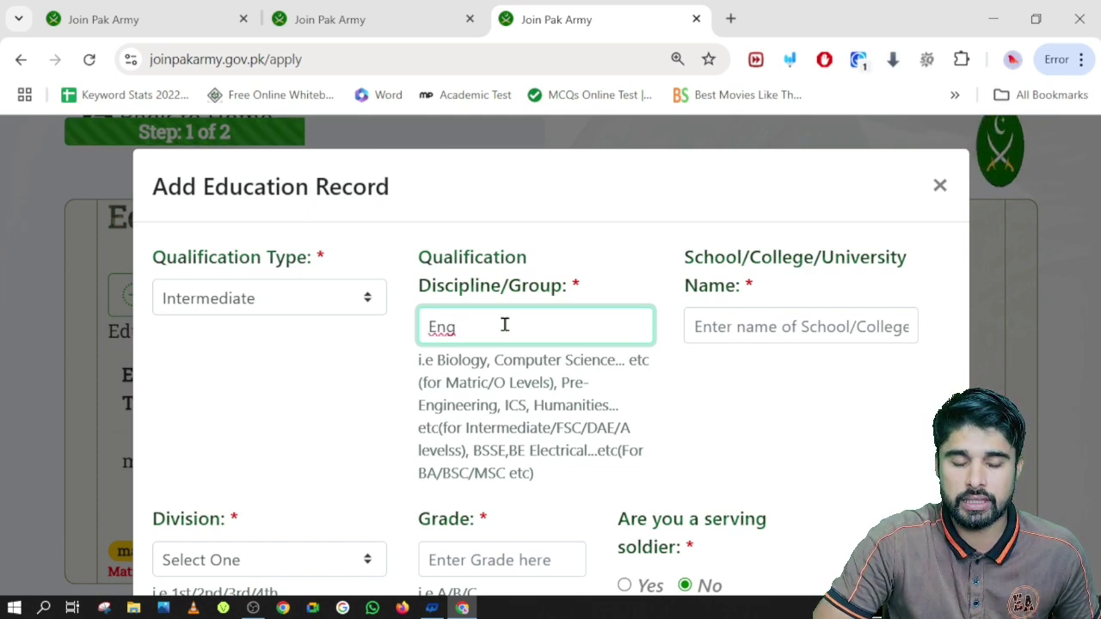
{"action": "type", "text": "ineering"}
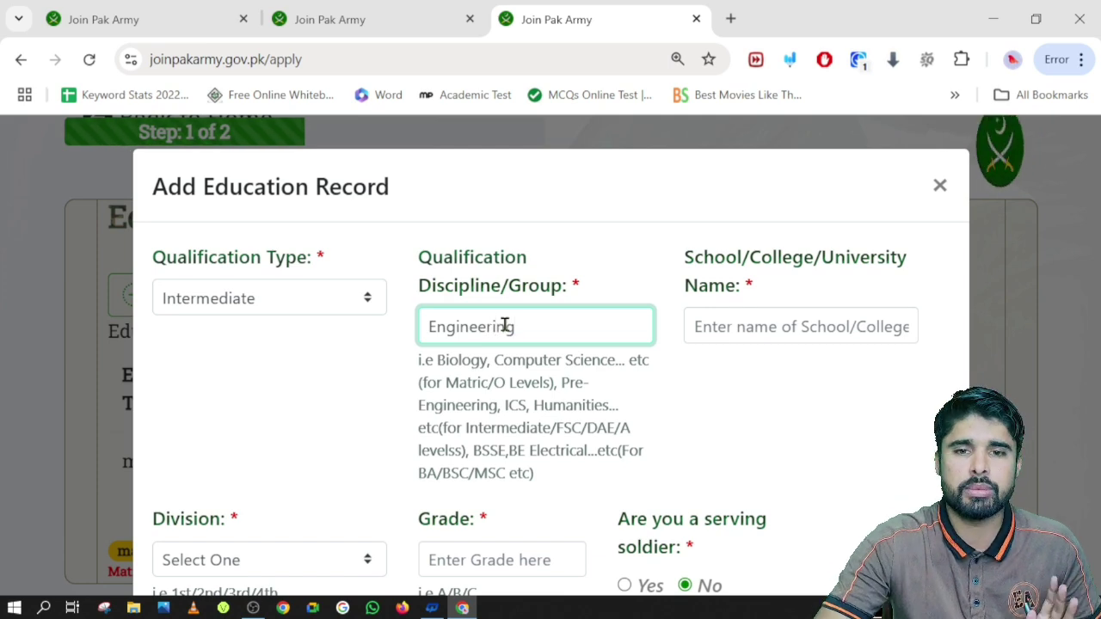
{"action": "left_click", "coordinate": [771, 321]}
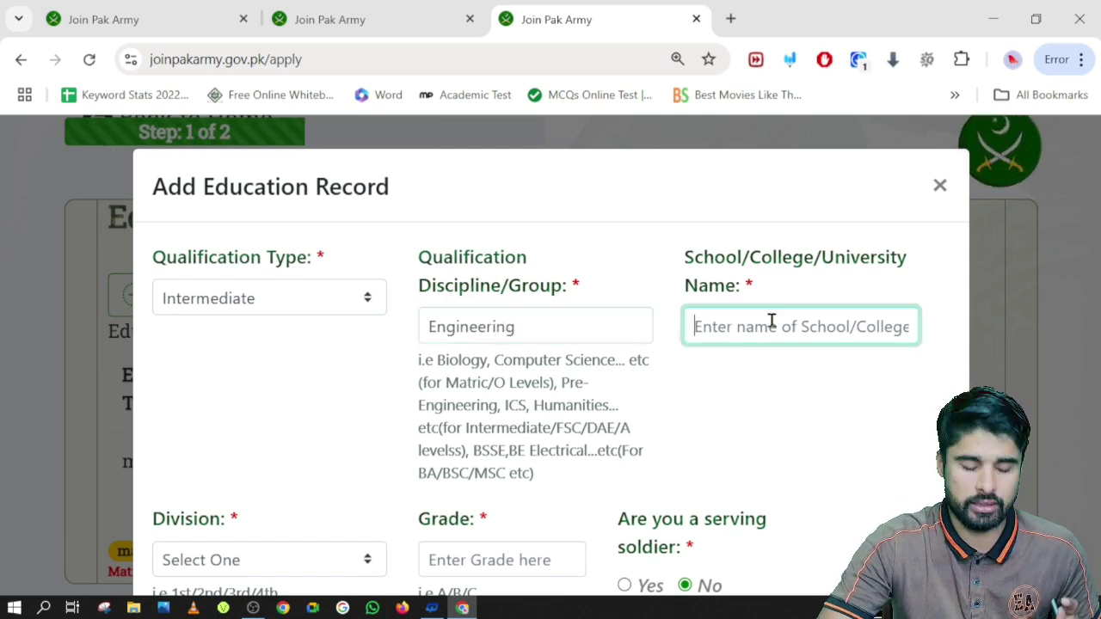
{"action": "type", "text": "Govt"}
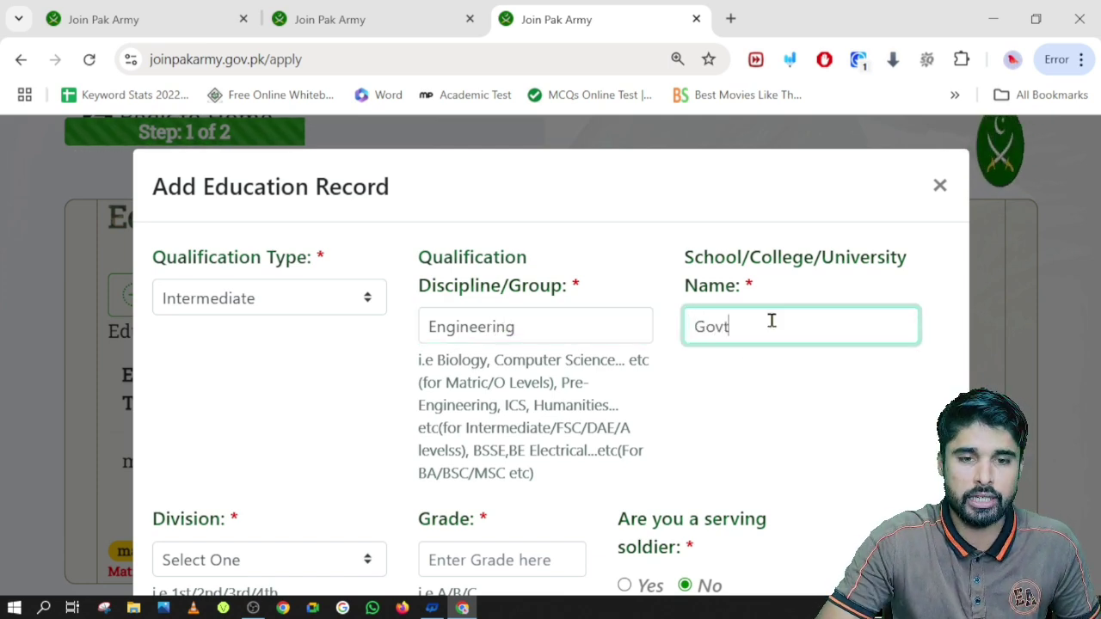
{"action": "scroll", "coordinate": [407, 354], "scroll_direction": "down", "scroll_amount": 2}
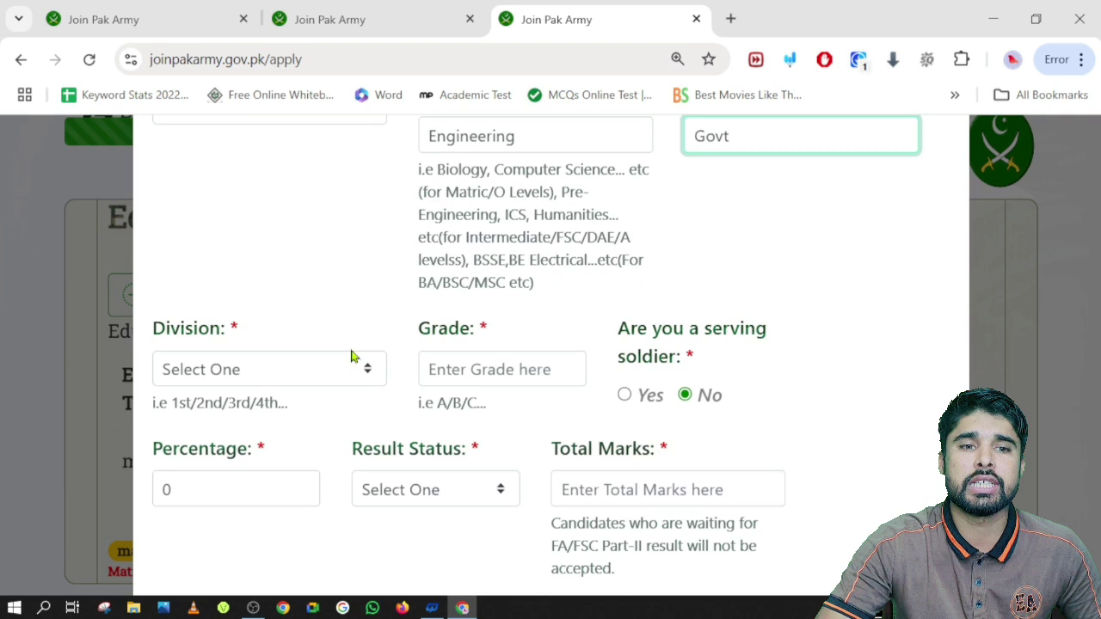
Set the Intermediate record to 1st division, grade A and 88 percent
{"action": "left_click", "coordinate": [312, 373]}
{"action": "left_click", "coordinate": [226, 437]}
{"action": "left_click", "coordinate": [465, 364]}
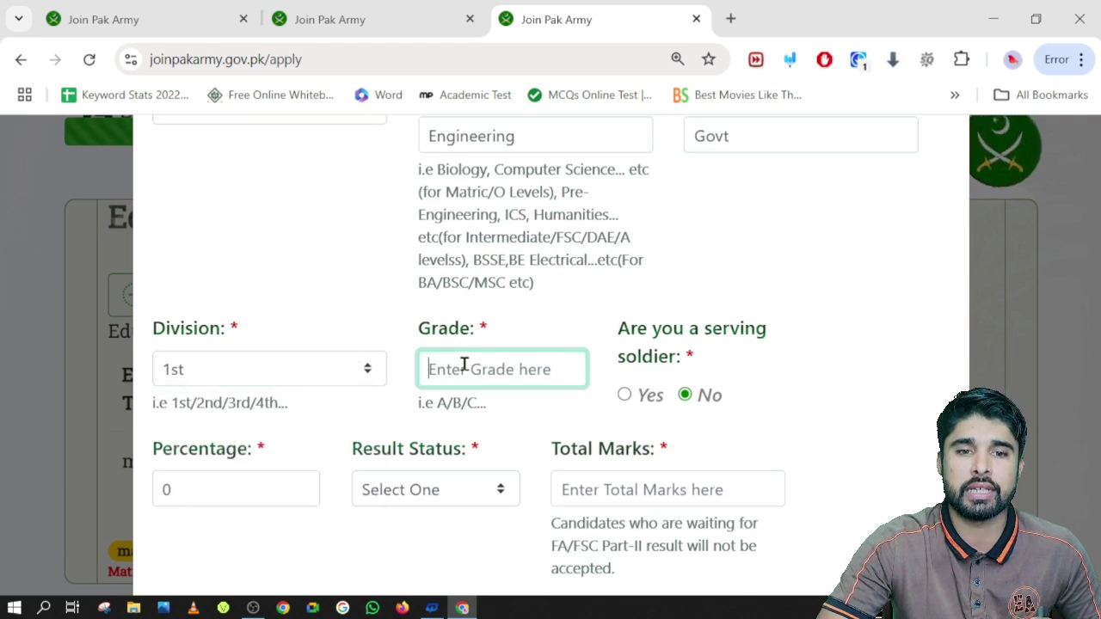
{"action": "type", "text": "A"}
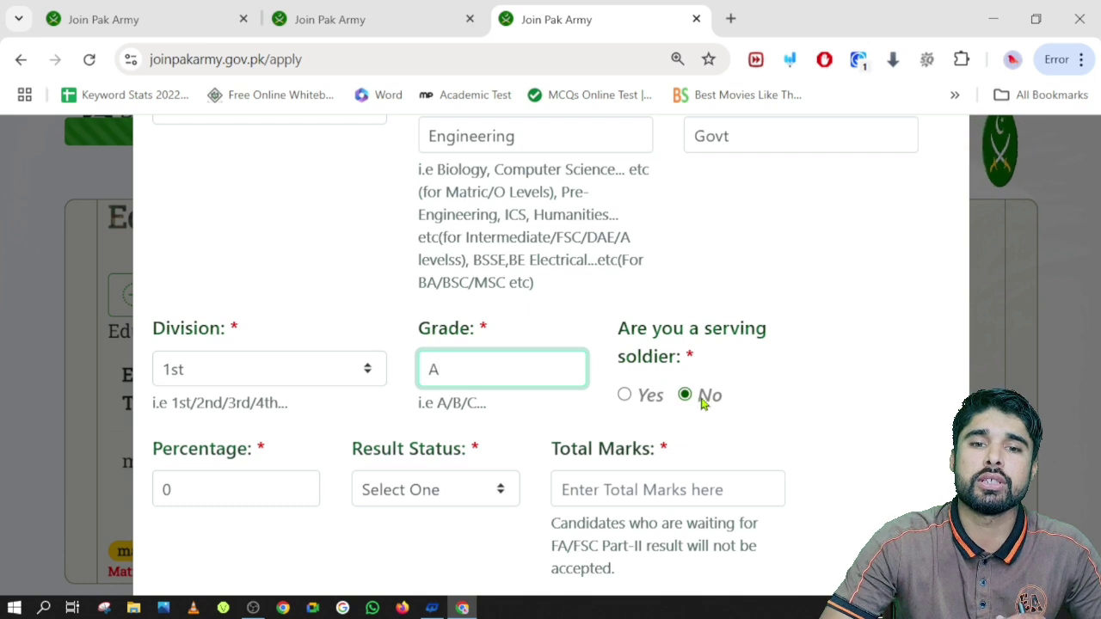
{"action": "left_click", "coordinate": [226, 498]}
{"action": "key", "text": "BackSpace"}
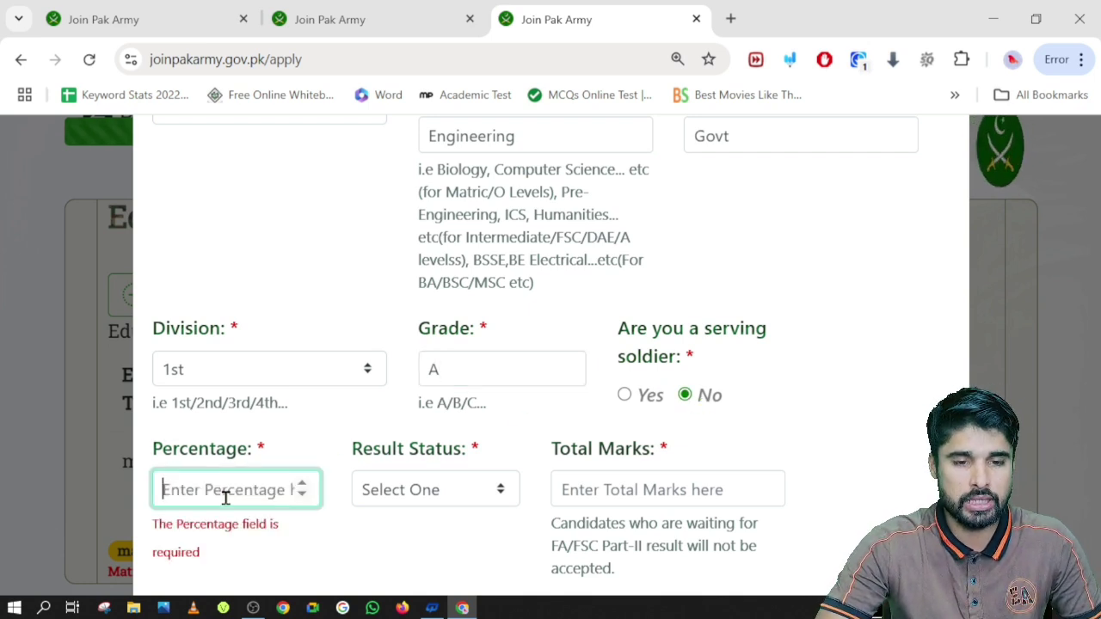
{"action": "type", "text": "88"}
Set the result status to Pass, correcting an initial Result Awaited choice
{"action": "left_click", "coordinate": [387, 492]}
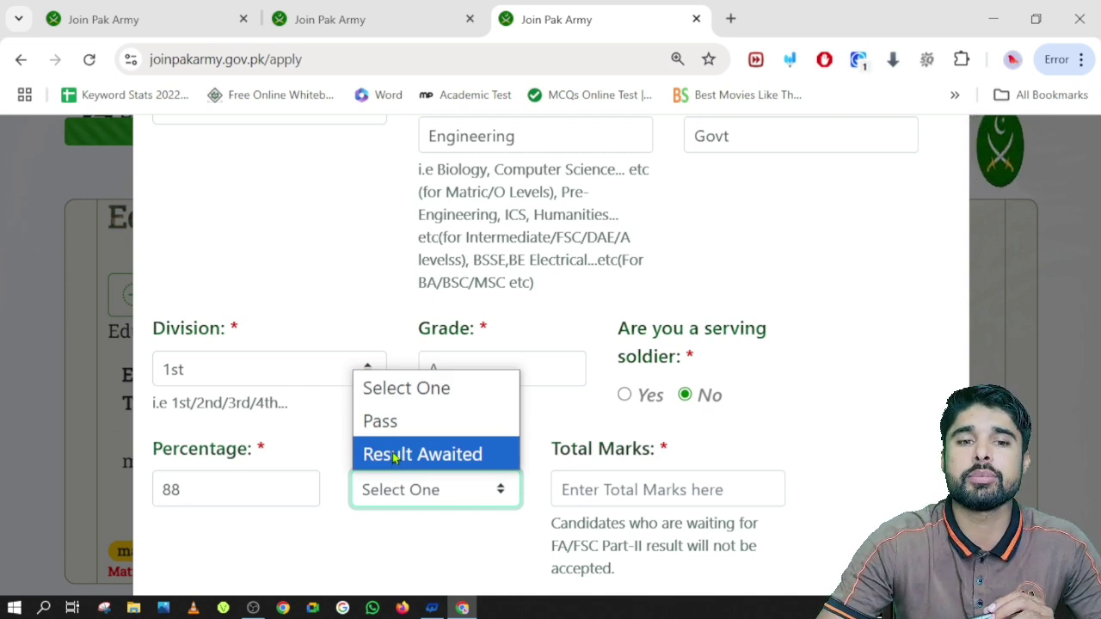
{"action": "left_click", "coordinate": [431, 457]}
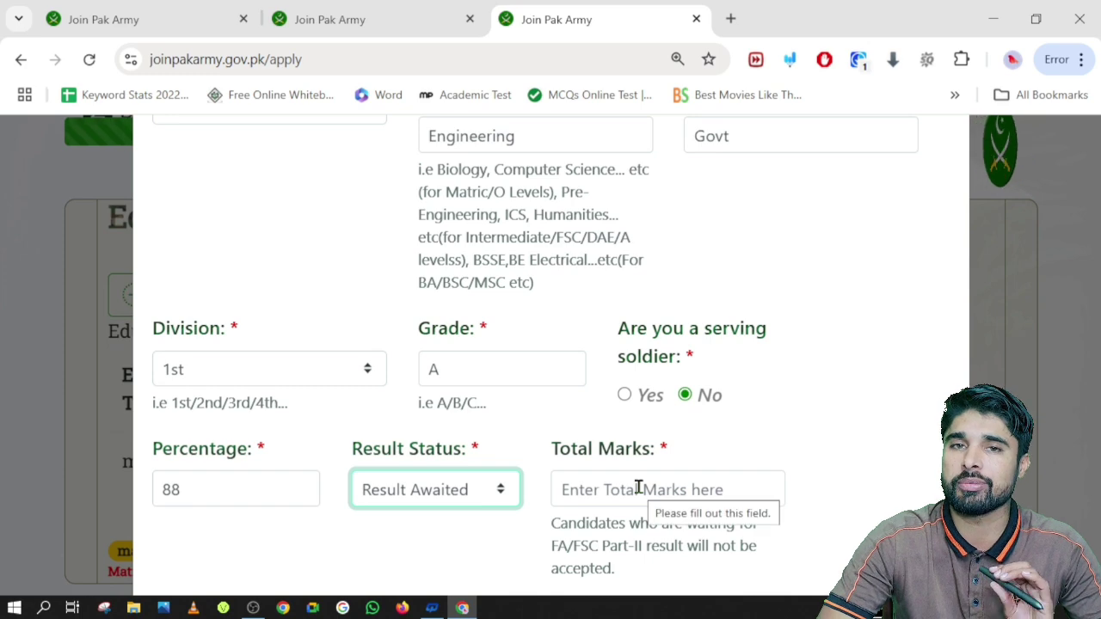
{"action": "left_click", "coordinate": [460, 491]}
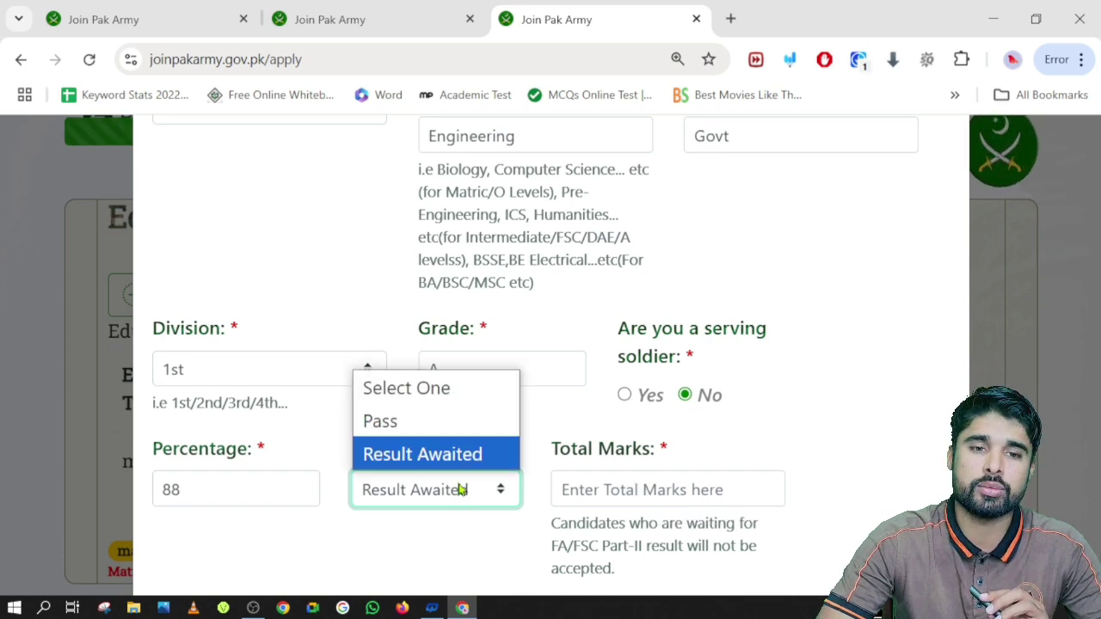
{"action": "left_click", "coordinate": [408, 422]}
{"action": "scroll", "coordinate": [463, 394], "scroll_direction": "down", "scroll_amount": 2}
Enter 1100 total marks, 971 obtained marks, and The Armed Forces Board affiliation
{"action": "left_click", "coordinate": [611, 306]}
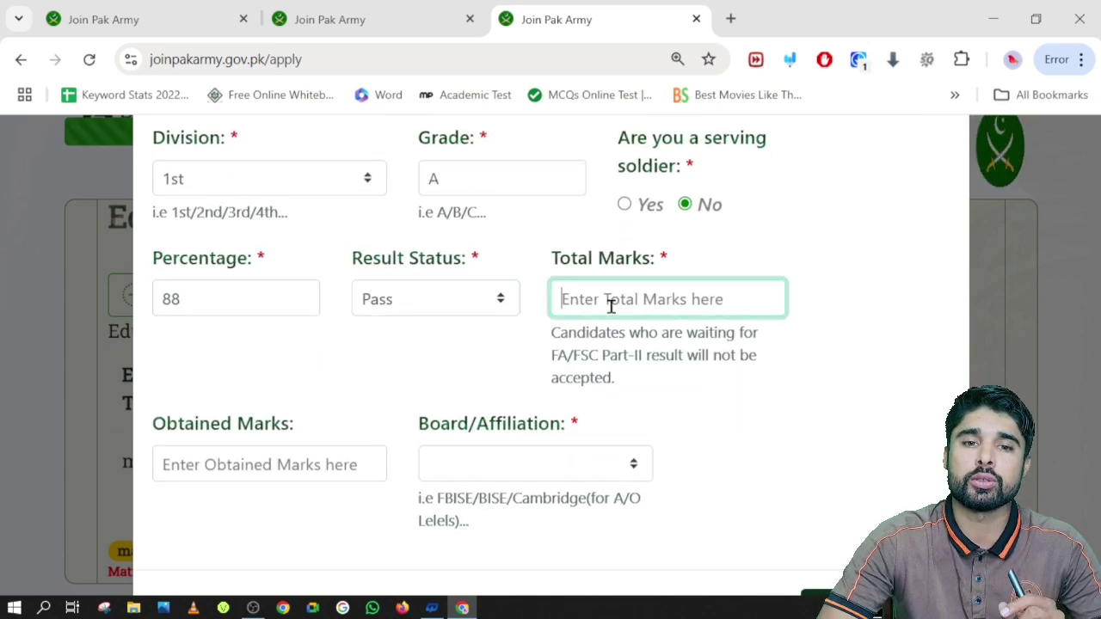
{"action": "type", "text": "11000"}
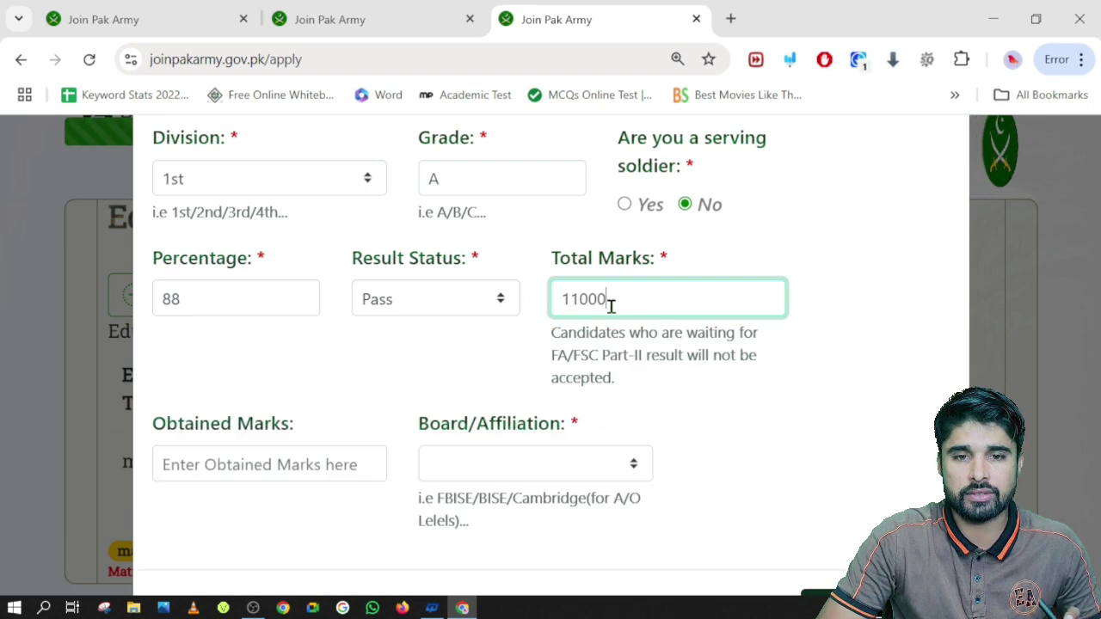
{"action": "key", "text": "BackSpace"}
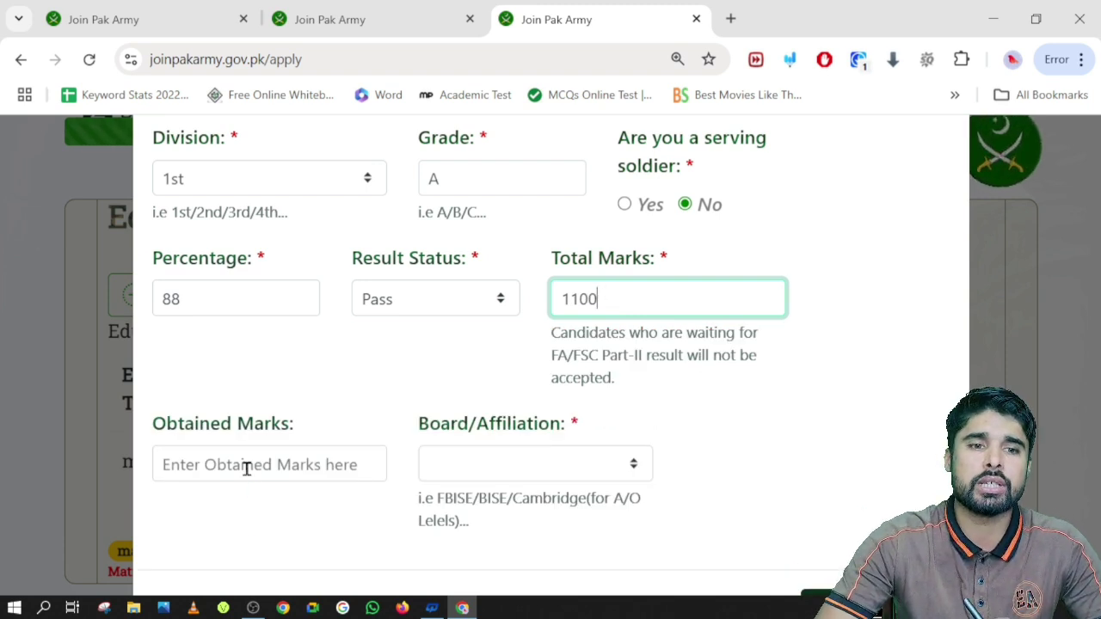
{"action": "left_click", "coordinate": [246, 465]}
{"action": "type", "text": "971"}
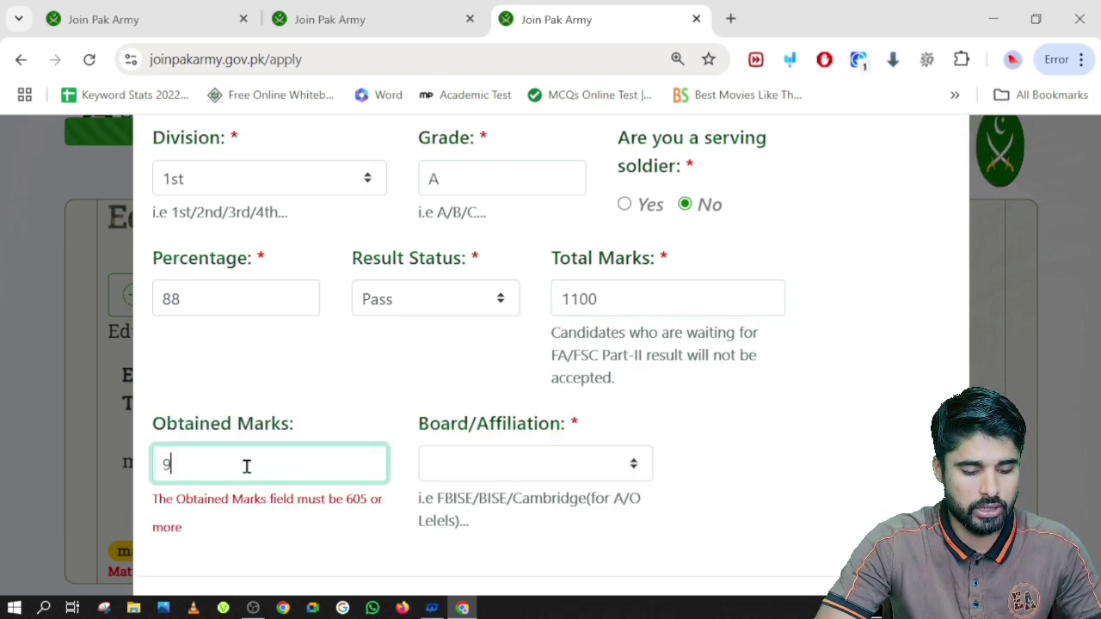
{"action": "left_click", "coordinate": [473, 470]}
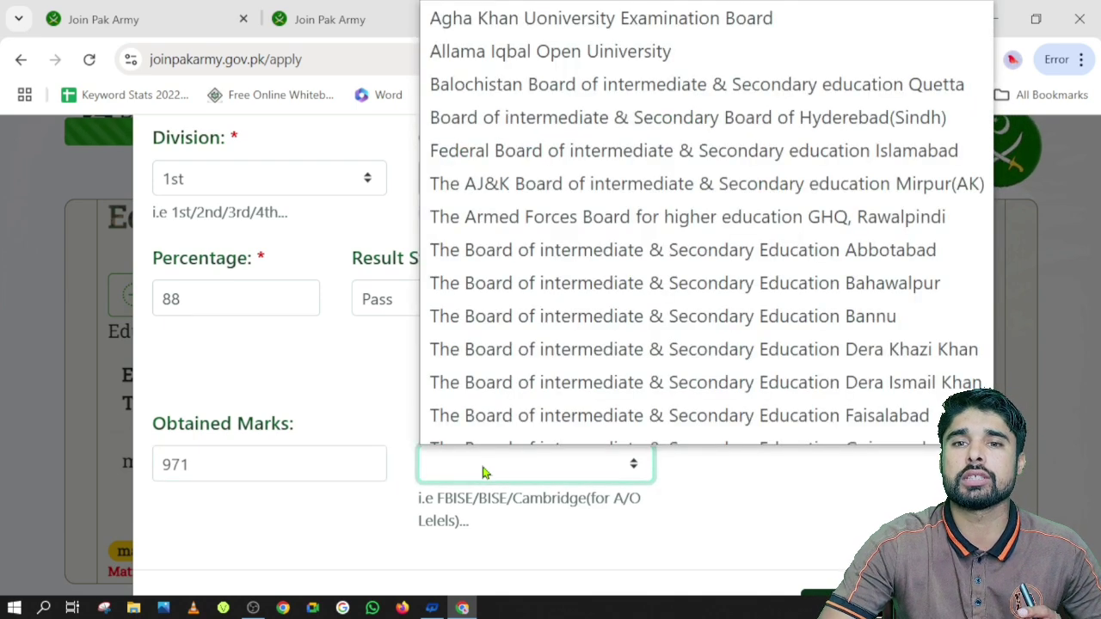
{"action": "scroll", "coordinate": [654, 310], "scroll_direction": "down", "scroll_amount": 1}
{"action": "left_click", "coordinate": [755, 203]}
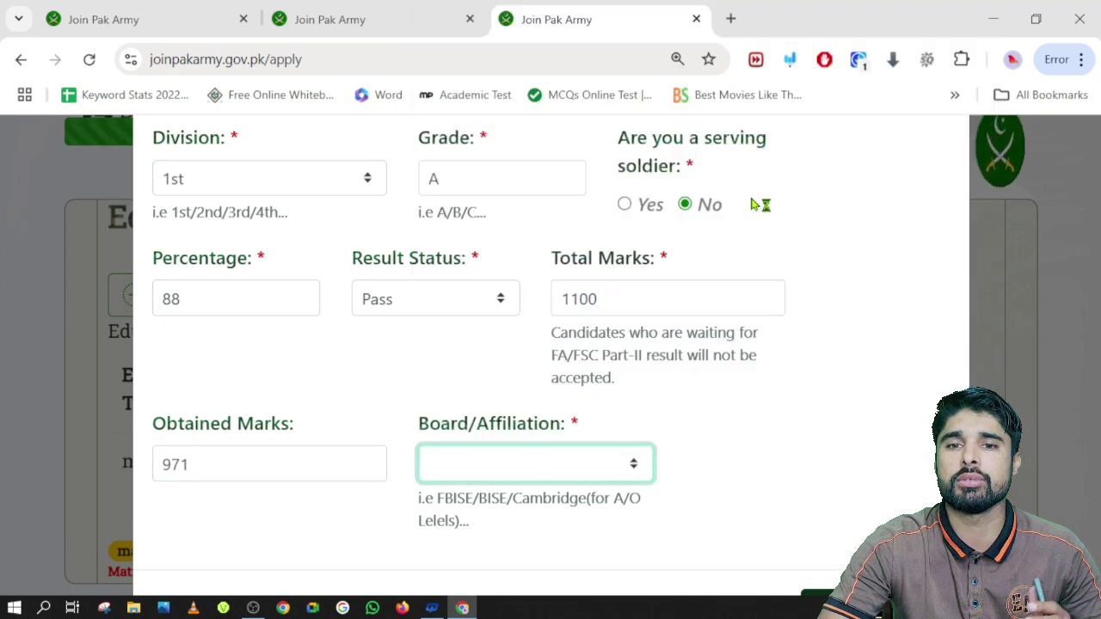
Keep Pass as the result status and advance to Step 2, Parent's Details
{"action": "scroll", "coordinate": [496, 448], "scroll_direction": "down", "scroll_amount": 1}
{"action": "scroll", "coordinate": [496, 447], "scroll_direction": "up", "scroll_amount": 2}
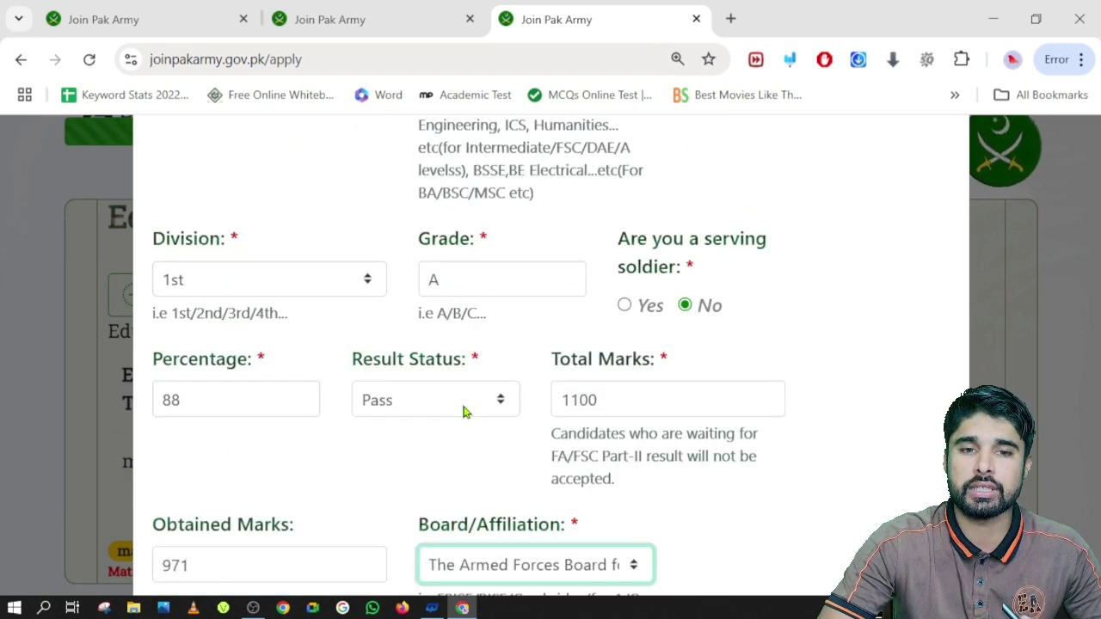
{"action": "left_click", "coordinate": [464, 409]}
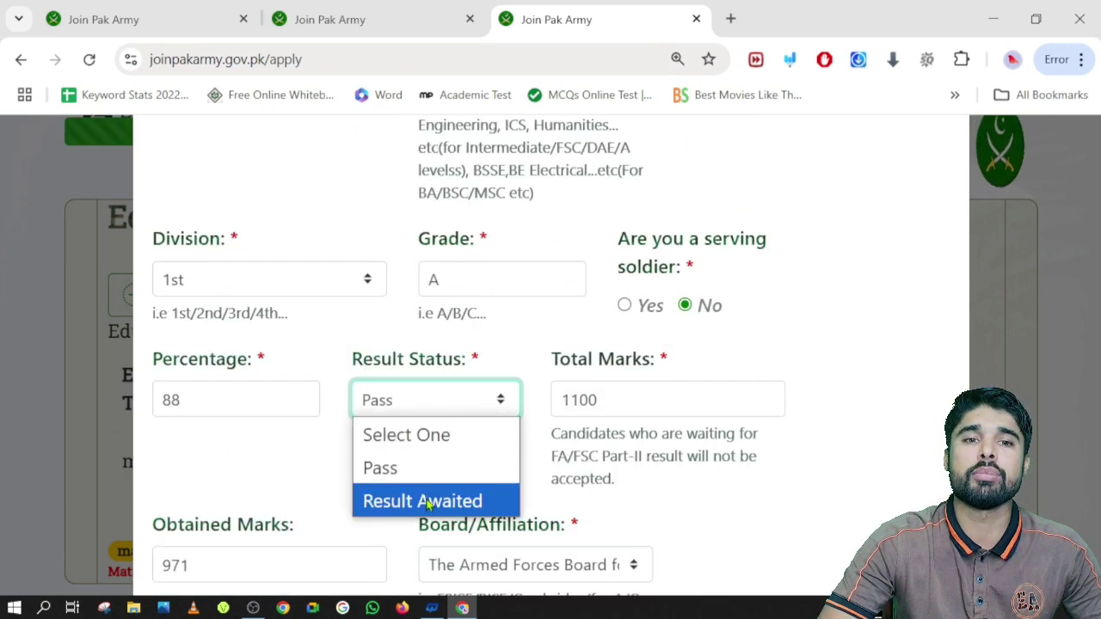
{"action": "left_click", "coordinate": [695, 511]}
{"action": "scroll", "coordinate": [713, 528], "scroll_direction": "down", "scroll_amount": 2}
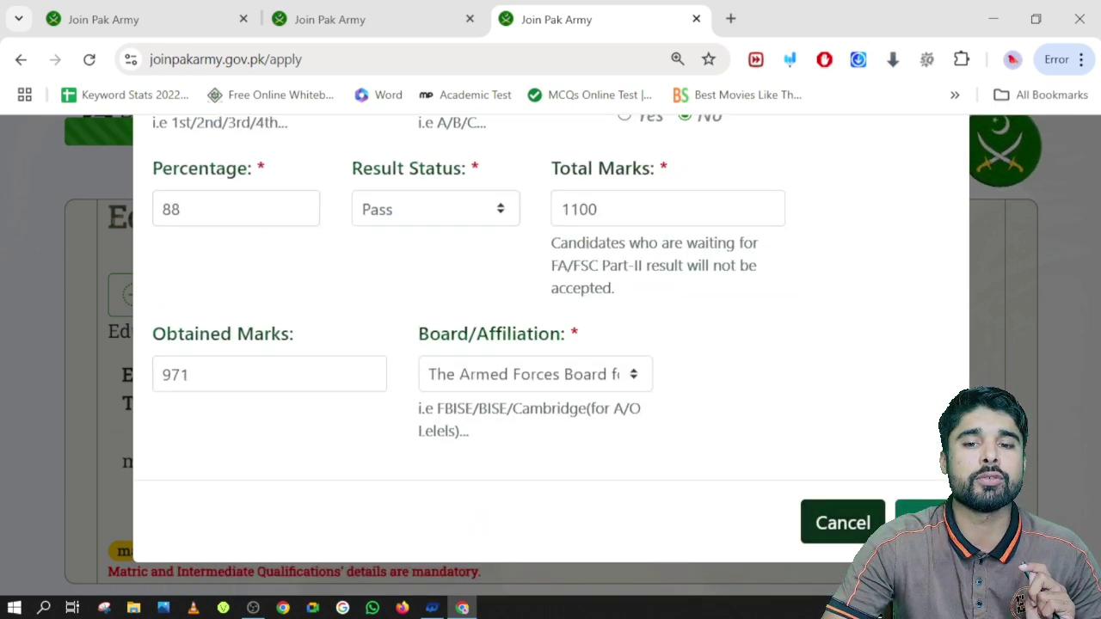
{"action": "scroll", "coordinate": [232, 472], "scroll_direction": "down", "scroll_amount": 5}
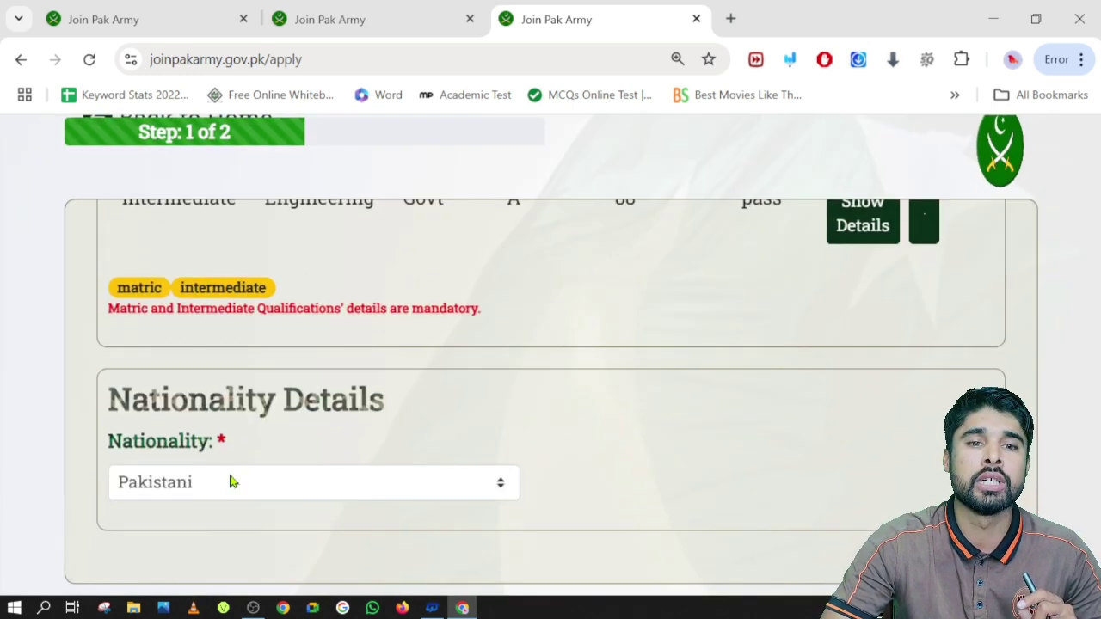
{"action": "scroll", "coordinate": [345, 492], "scroll_direction": "down", "scroll_amount": 2}
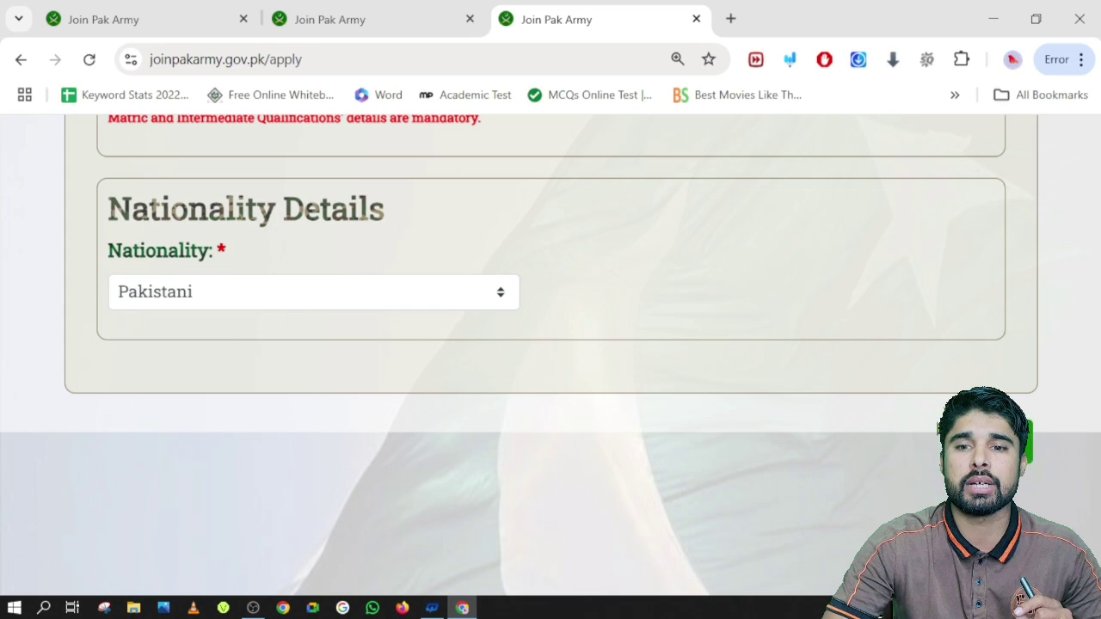
{"action": "left_click", "coordinate": [990, 441]}
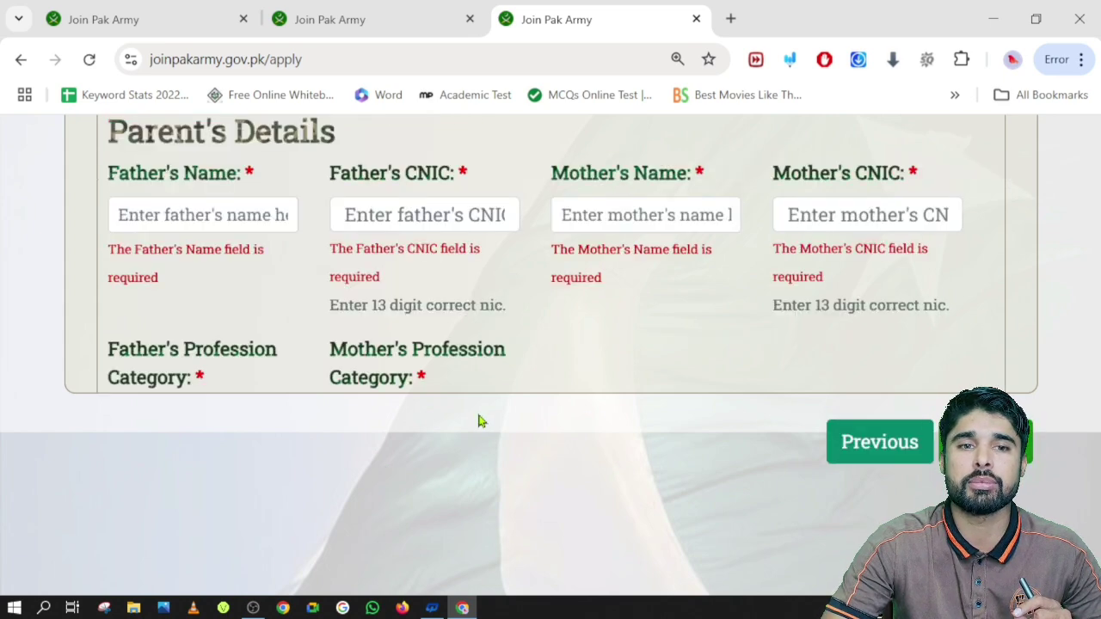
Enter the father's name and his 13-digit CNIC number
{"action": "scroll", "coordinate": [480, 422], "scroll_direction": "up", "scroll_amount": 3}
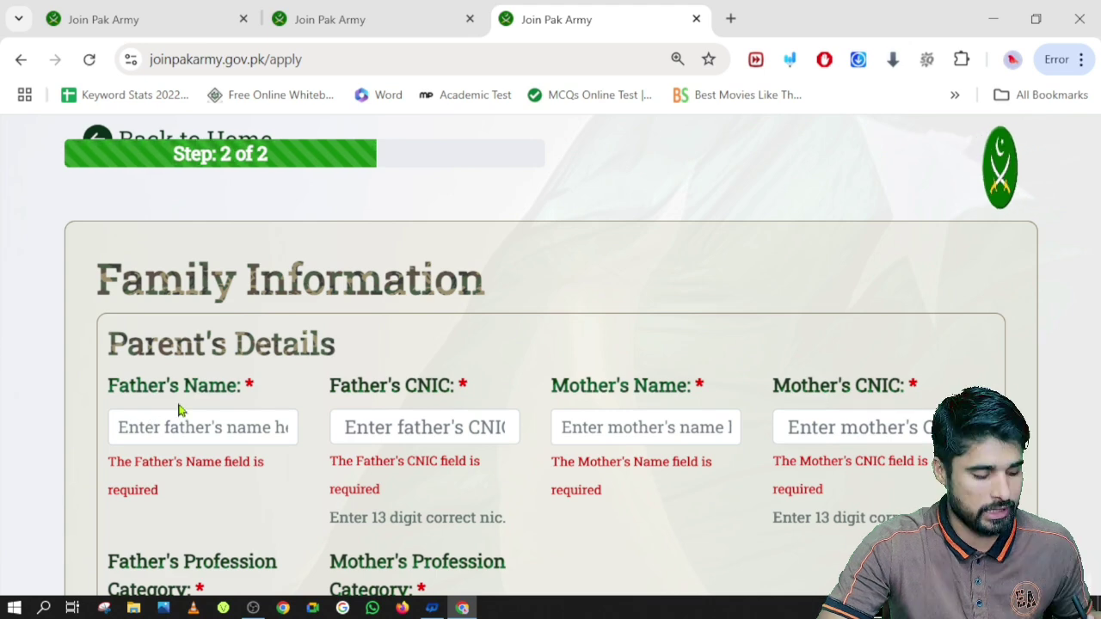
{"action": "key", "text": "ctrl+plus"}
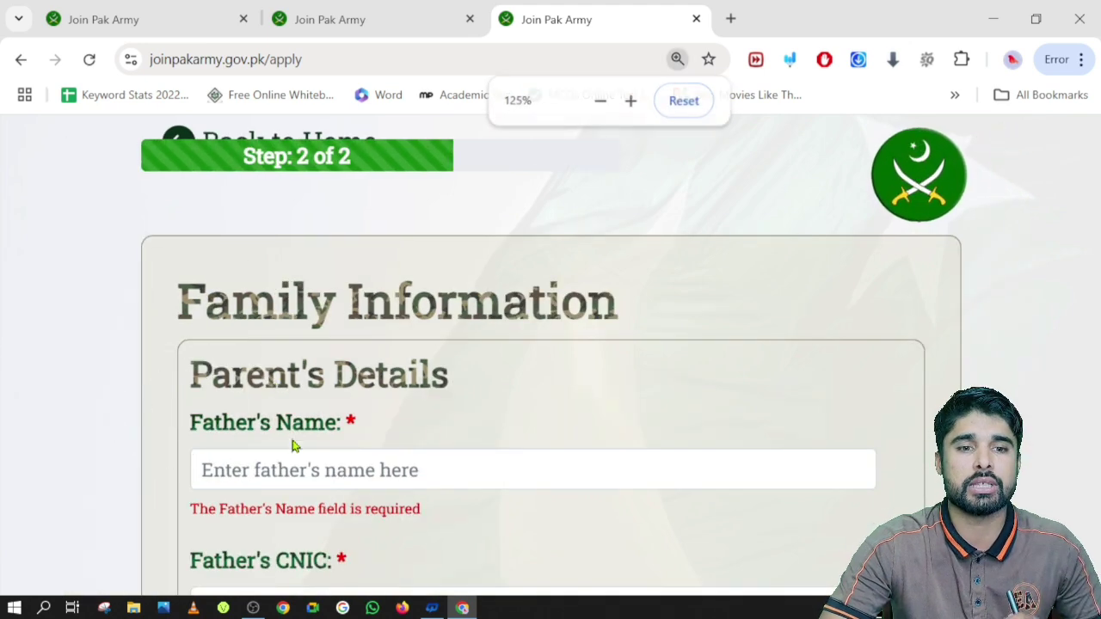
{"action": "left_click", "coordinate": [290, 465]}
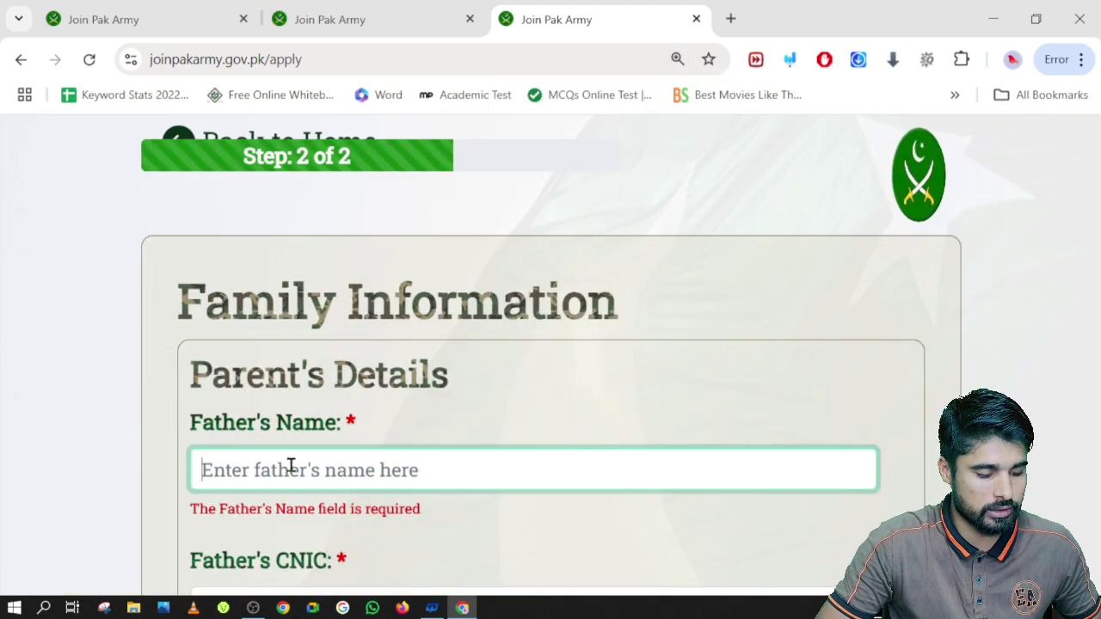
{"action": "type", "text": "Asghar"}
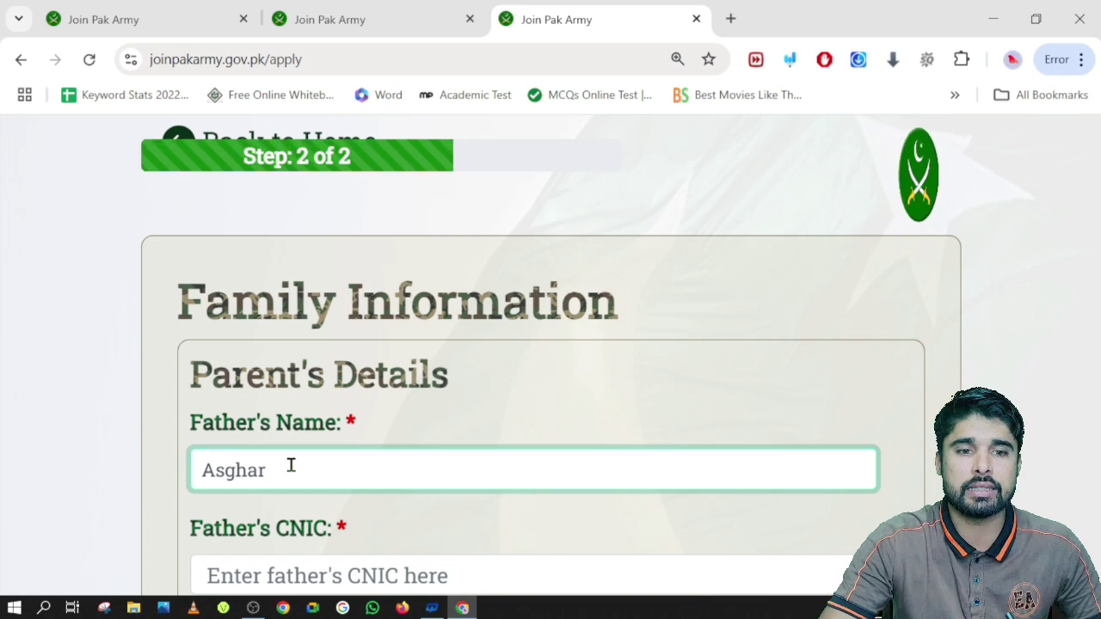
{"action": "scroll", "coordinate": [290, 465], "scroll_direction": "down", "scroll_amount": 2}
{"action": "left_click", "coordinate": [286, 385]}
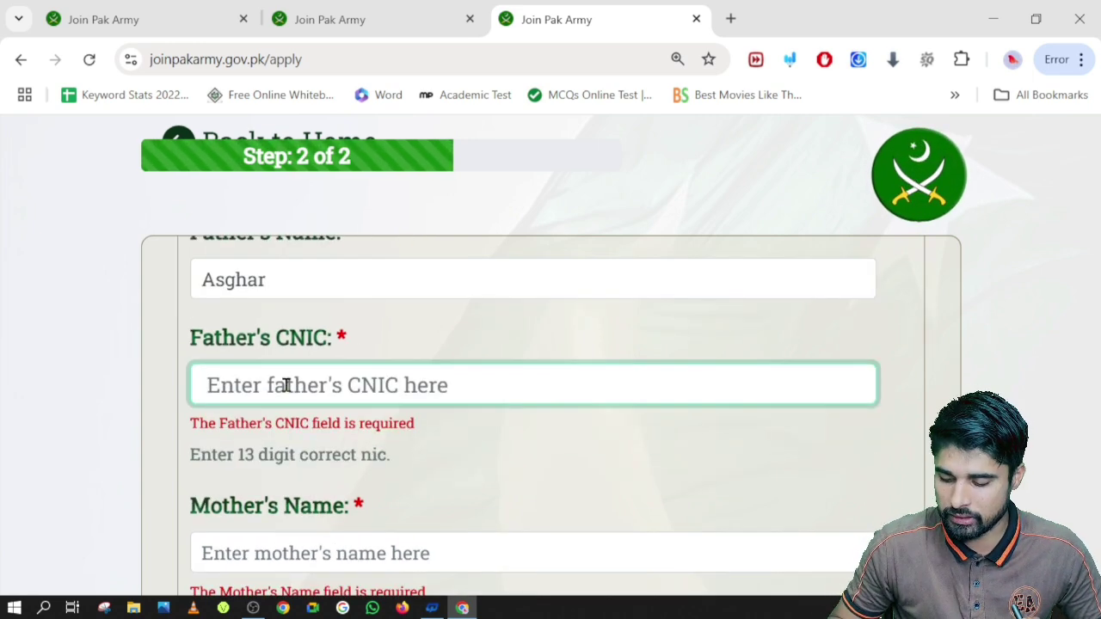
{"action": "type", "text": "0000000000000"}
{"action": "key", "text": "BackSpace"}
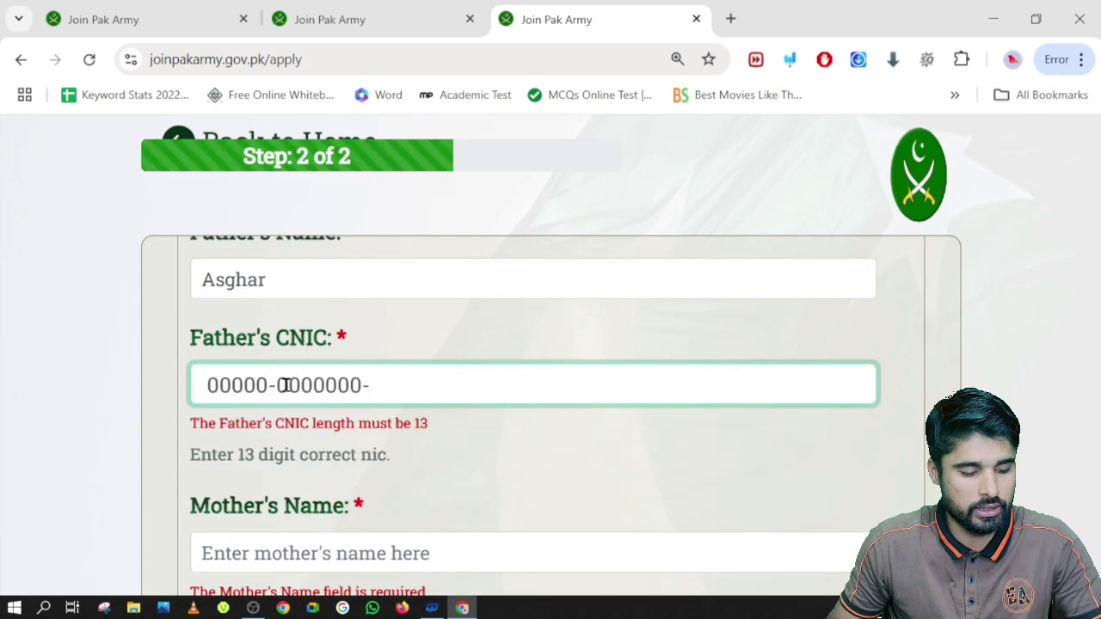
{"action": "type", "text": "2"}
Enter the mother's name and her 13-digit CNIC number
{"action": "scroll", "coordinate": [288, 379], "scroll_direction": "down", "scroll_amount": 2}
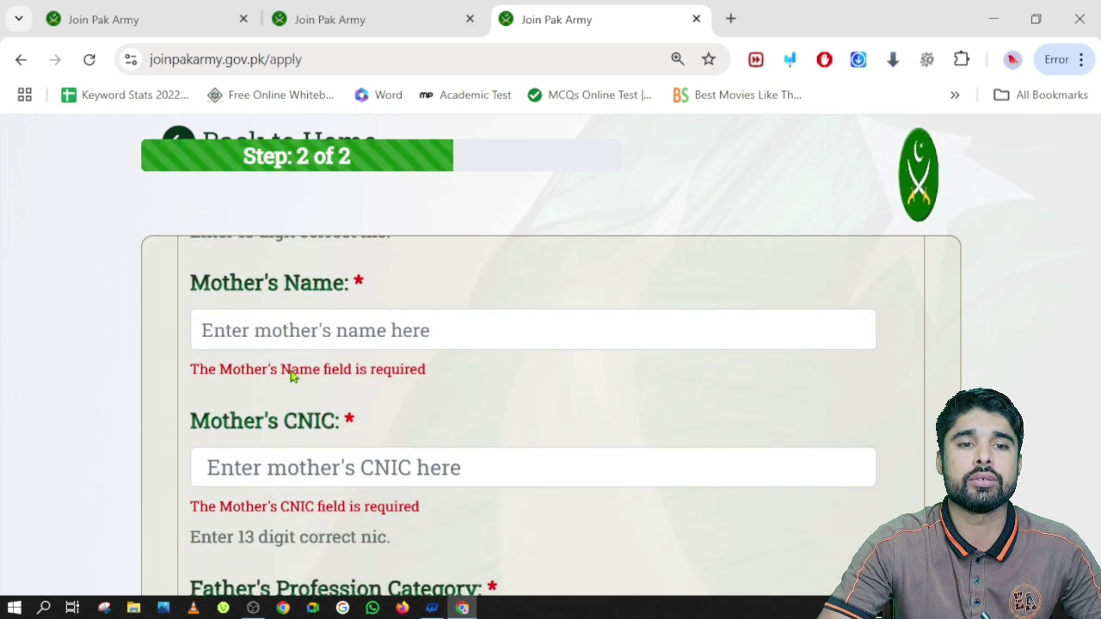
{"action": "left_click", "coordinate": [287, 332]}
{"action": "type", "text": "JSKJ"}
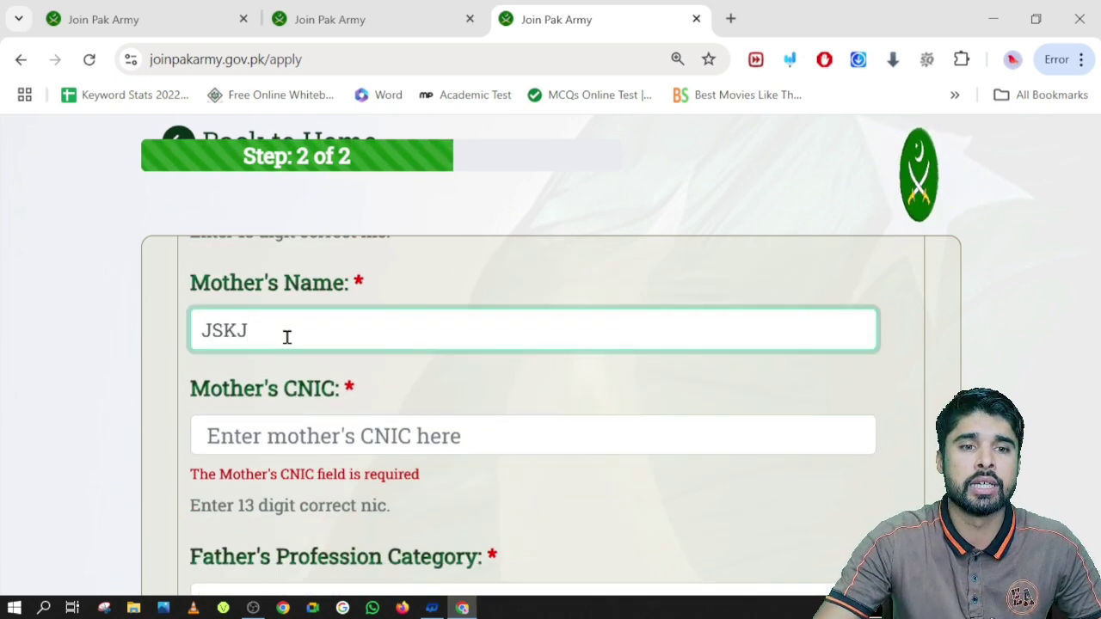
{"action": "left_click", "coordinate": [288, 439]}
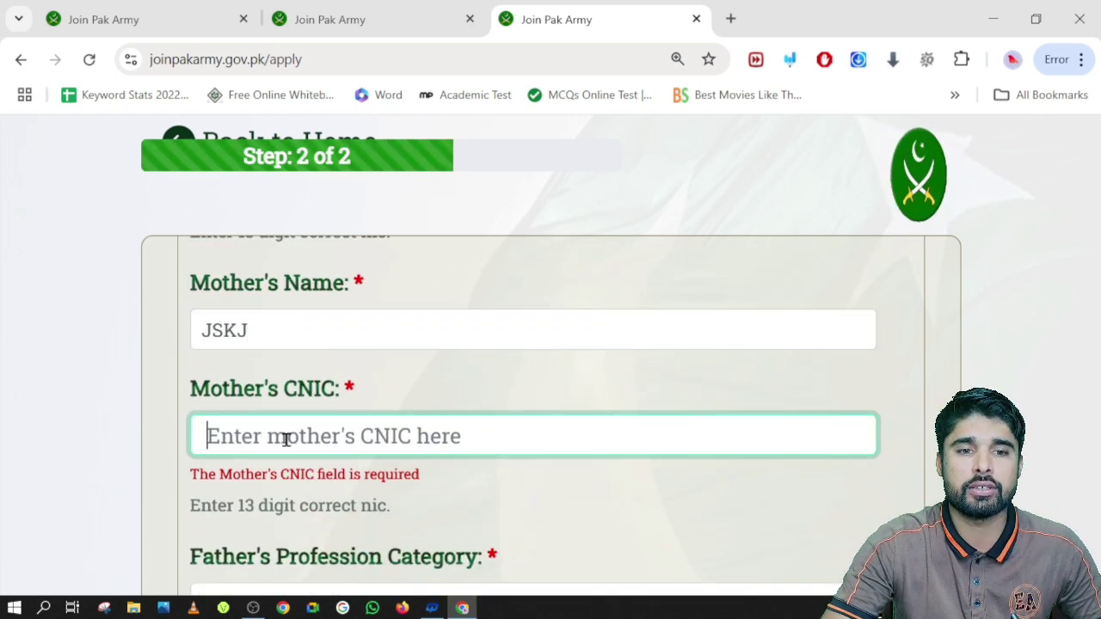
{"action": "type", "text": "0000000000000-0"}
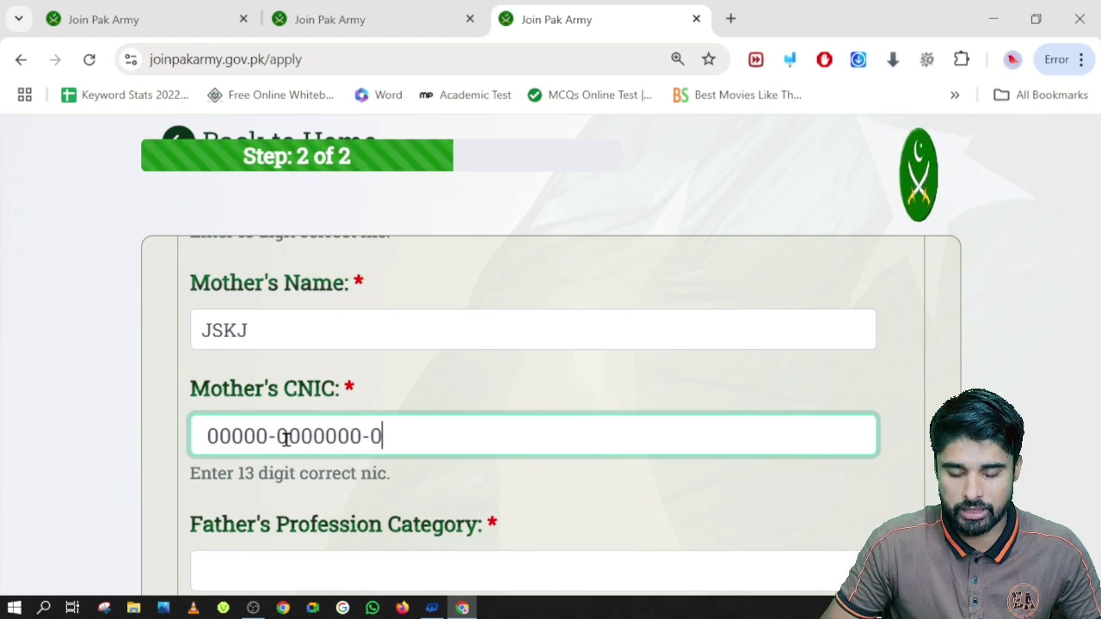
{"action": "key", "text": "BackSpace"}
{"action": "type", "text": "3"}
{"action": "scroll", "coordinate": [288, 439], "scroll_direction": "down", "scroll_amount": 2}
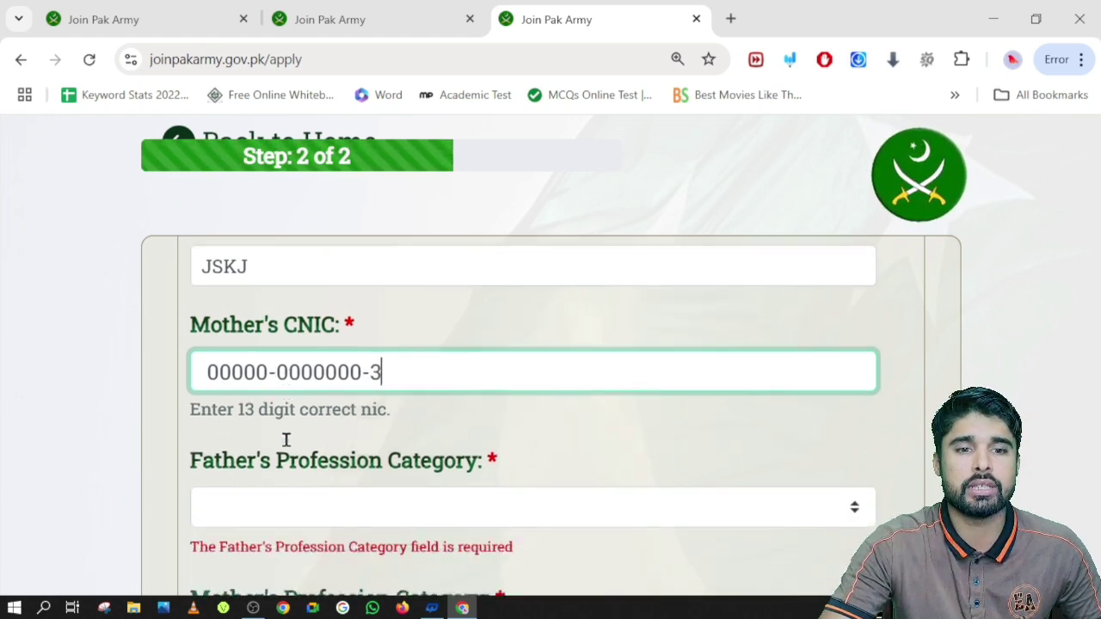
Set professions to Bussinessman and Business Women, and answer NO to previous academy admission
{"action": "left_click", "coordinate": [308, 381]}
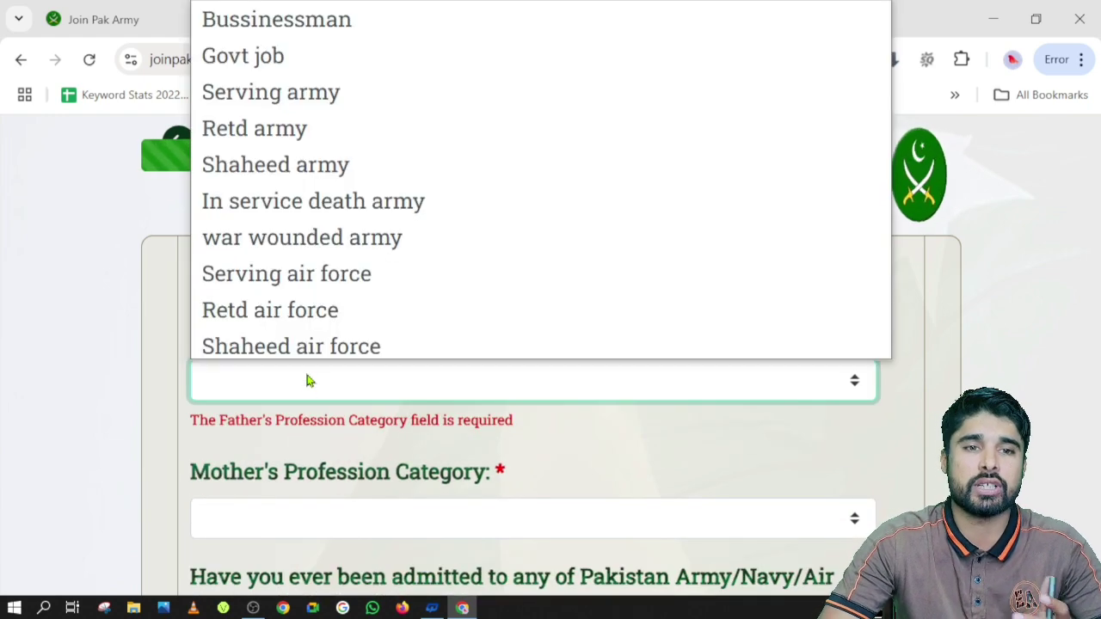
{"action": "left_click", "coordinate": [221, 27]}
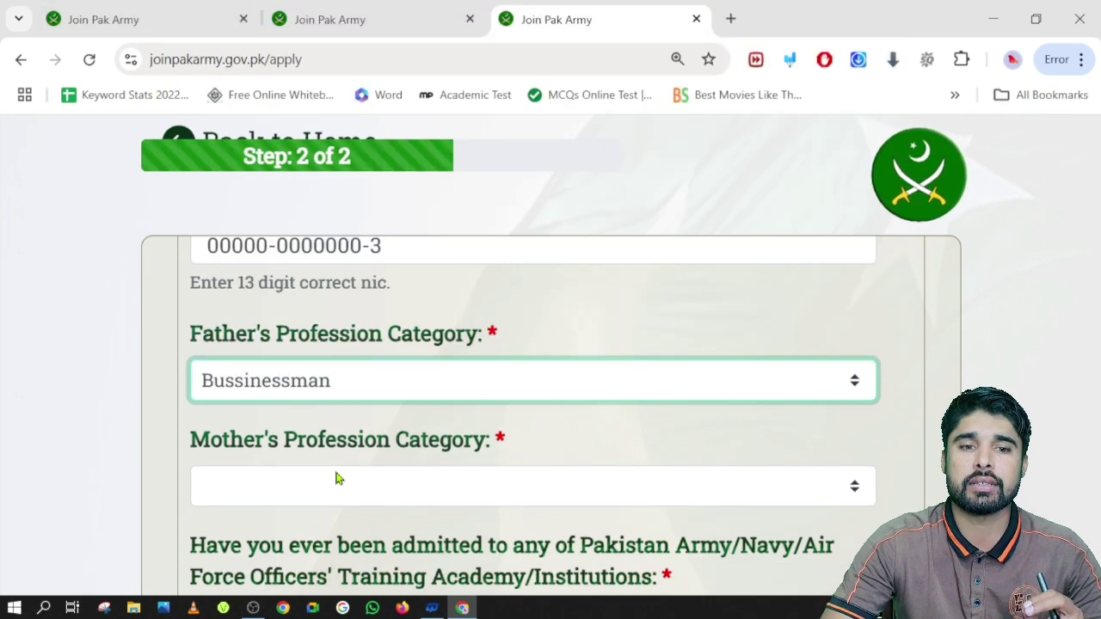
{"action": "left_click", "coordinate": [338, 479]}
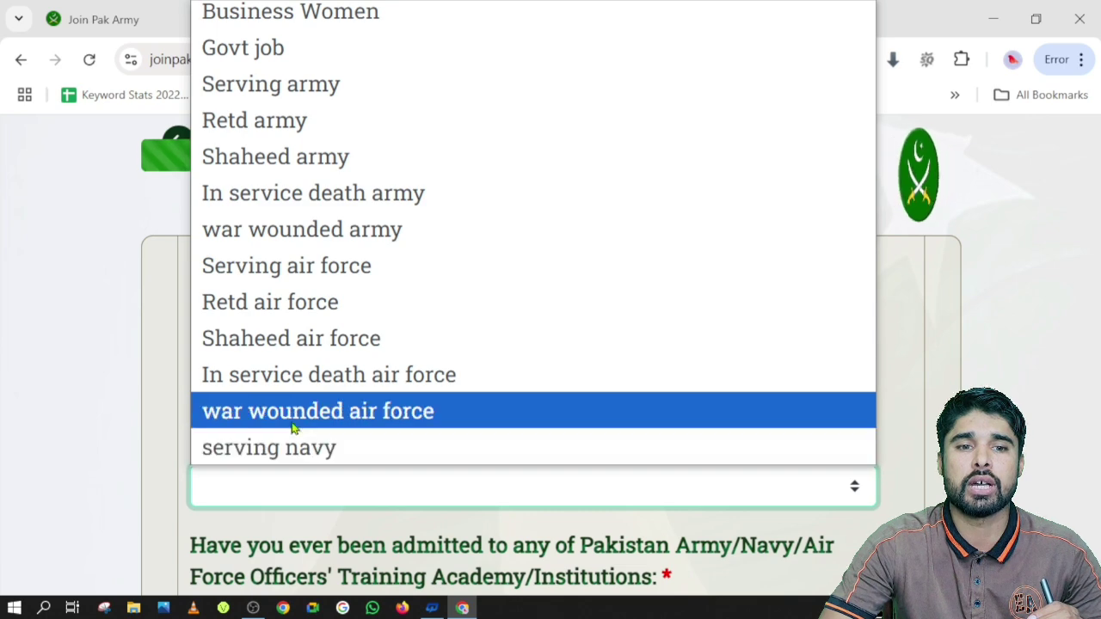
{"action": "scroll", "coordinate": [289, 341], "scroll_direction": "up", "scroll_amount": 1}
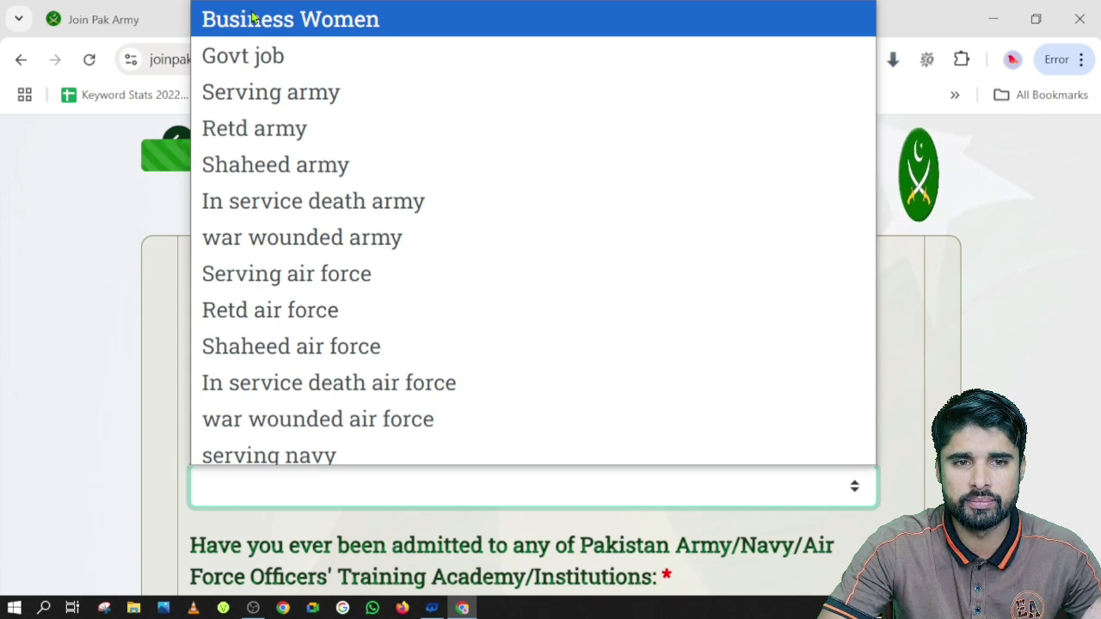
{"action": "left_click", "coordinate": [253, 17]}
{"action": "scroll", "coordinate": [304, 422], "scroll_direction": "down", "scroll_amount": 4}
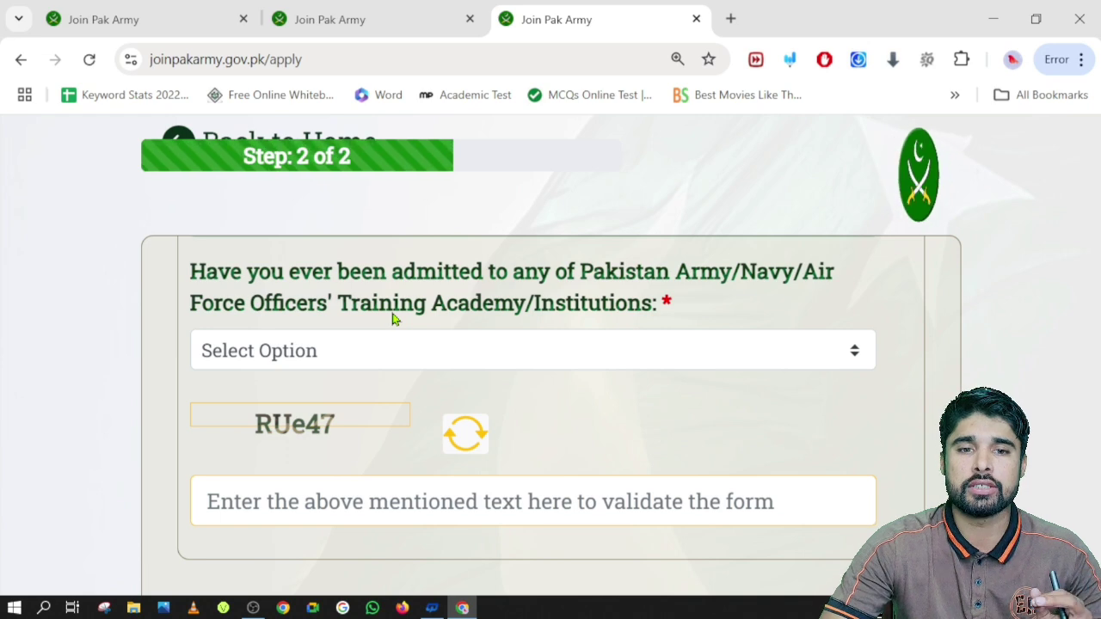
{"action": "left_click", "coordinate": [595, 355]}
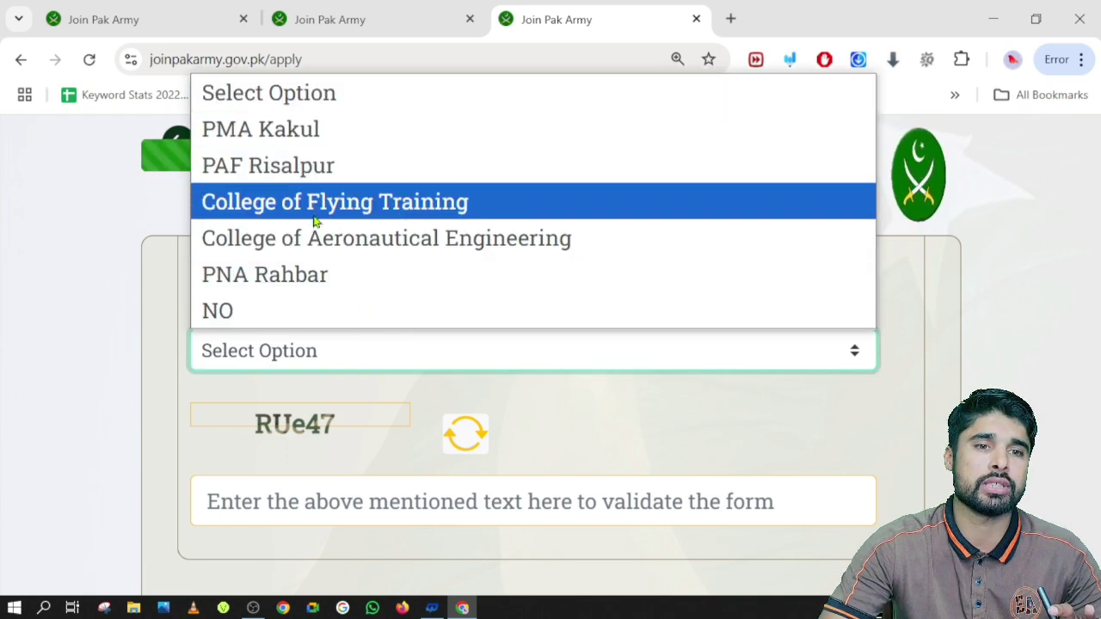
{"action": "left_click", "coordinate": [293, 312]}
Enter the displayed captcha characters and submit the PMA Long Course application
{"action": "scroll", "coordinate": [290, 307], "scroll_direction": "down", "scroll_amount": 2}
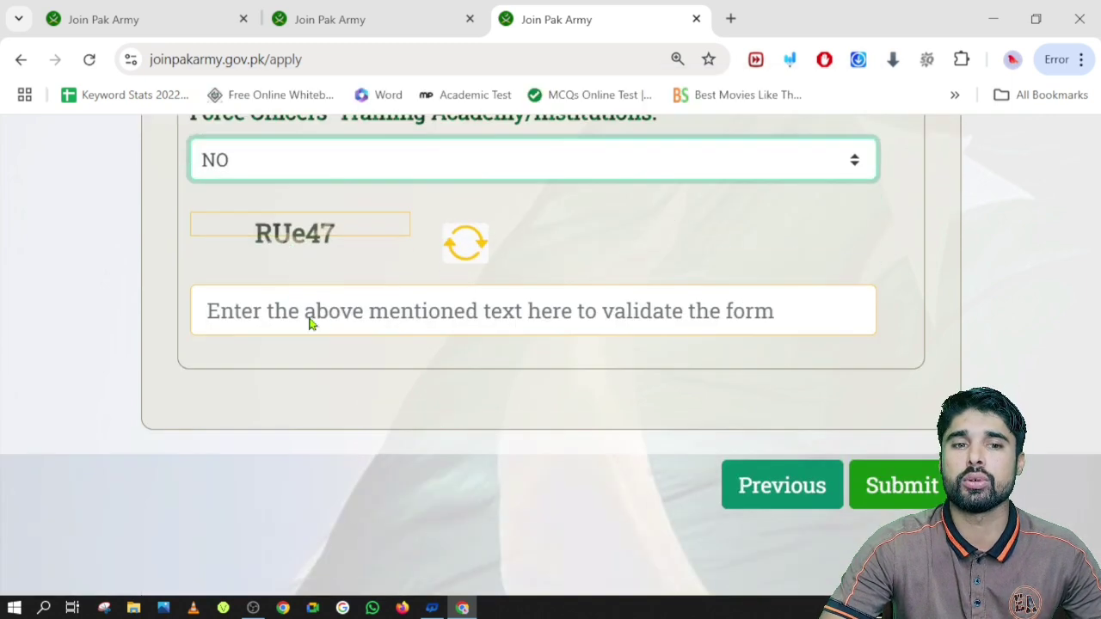
{"action": "left_click", "coordinate": [298, 311]}
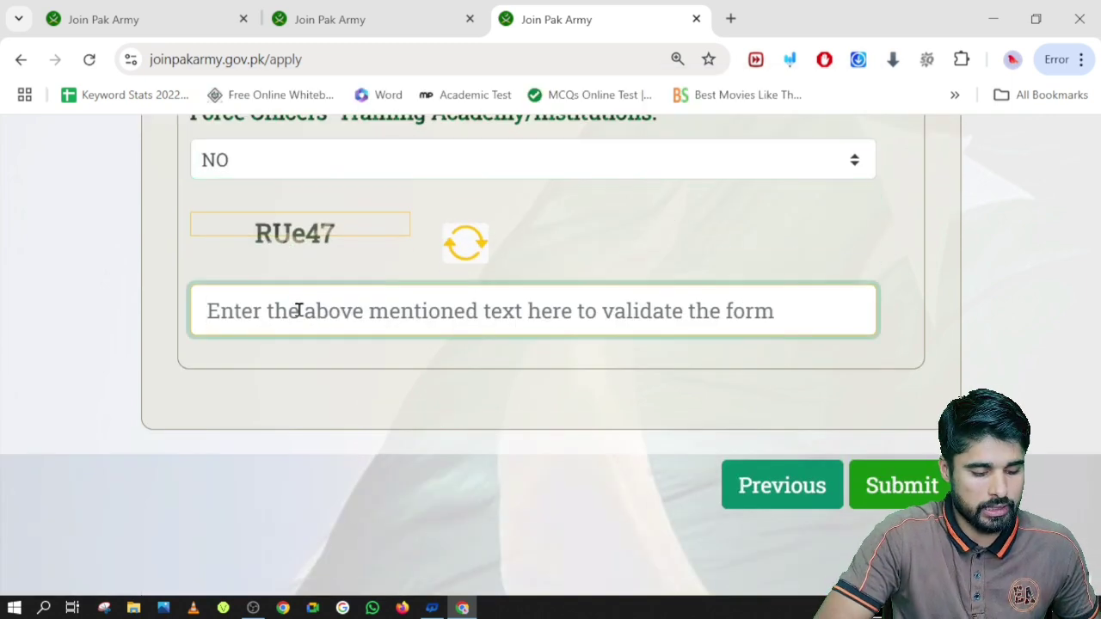
{"action": "type", "text": "RU"}
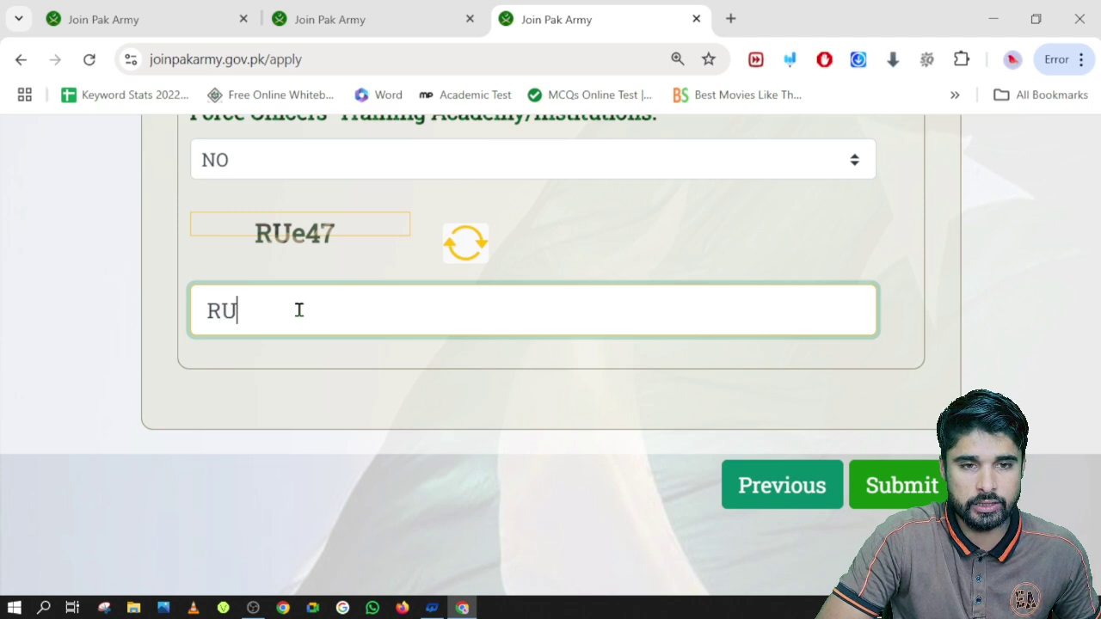
{"action": "type", "text": "e"}
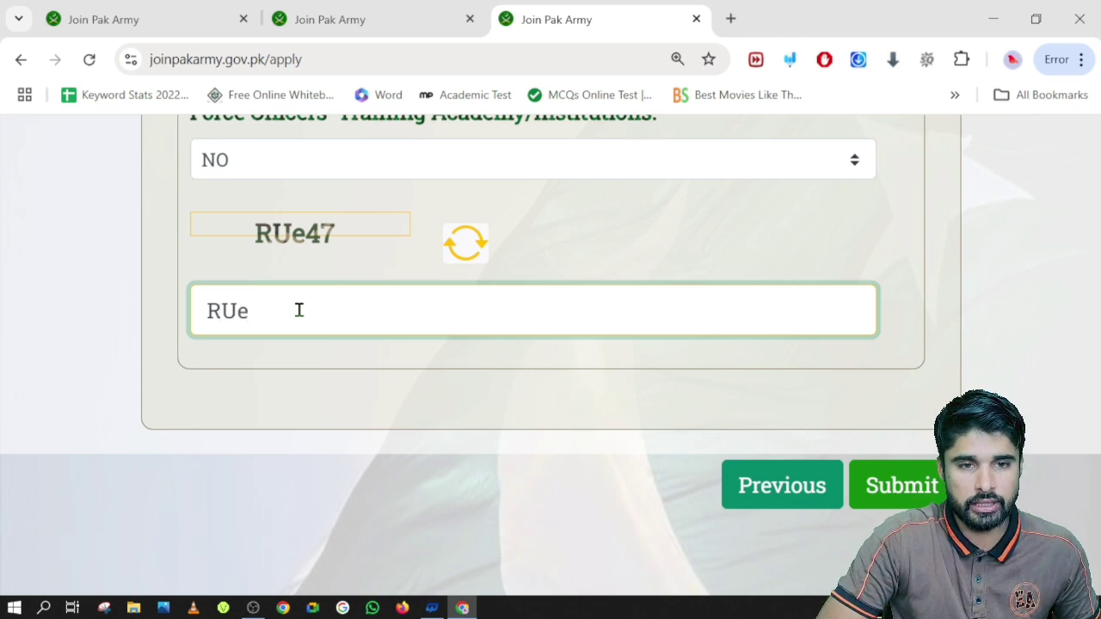
{"action": "type", "text": "47"}
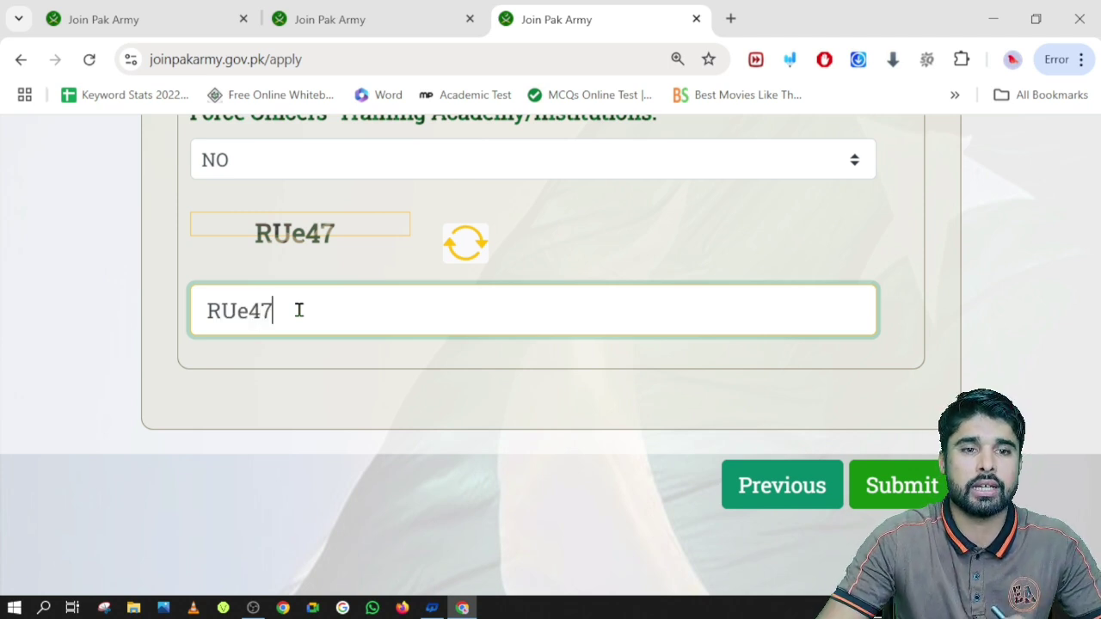
{"action": "left_click", "coordinate": [912, 490]}
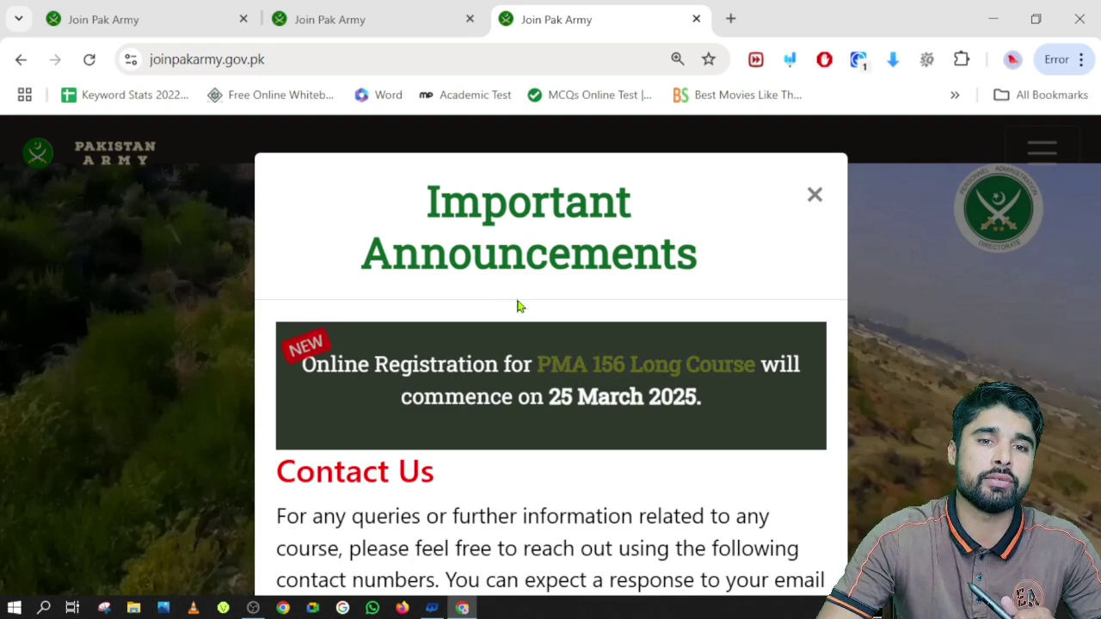
Close the Important Announcements notice and open Exam Slip on the PMA 156 Long Course card
{"action": "scroll", "coordinate": [519, 307], "scroll_direction": "down", "scroll_amount": 3}
{"action": "scroll", "coordinate": [523, 413], "scroll_direction": "down", "scroll_amount": 4}
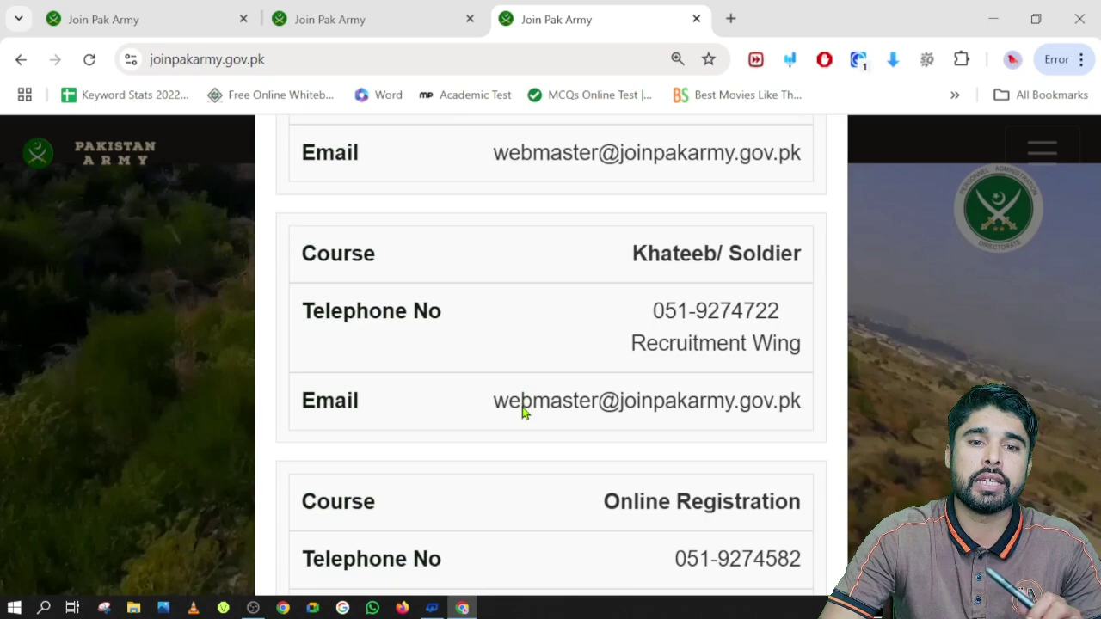
{"action": "scroll", "coordinate": [522, 411], "scroll_direction": "down", "scroll_amount": 2}
{"action": "scroll", "coordinate": [522, 409], "scroll_direction": "up", "scroll_amount": 10}
{"action": "left_click", "coordinate": [816, 203]}
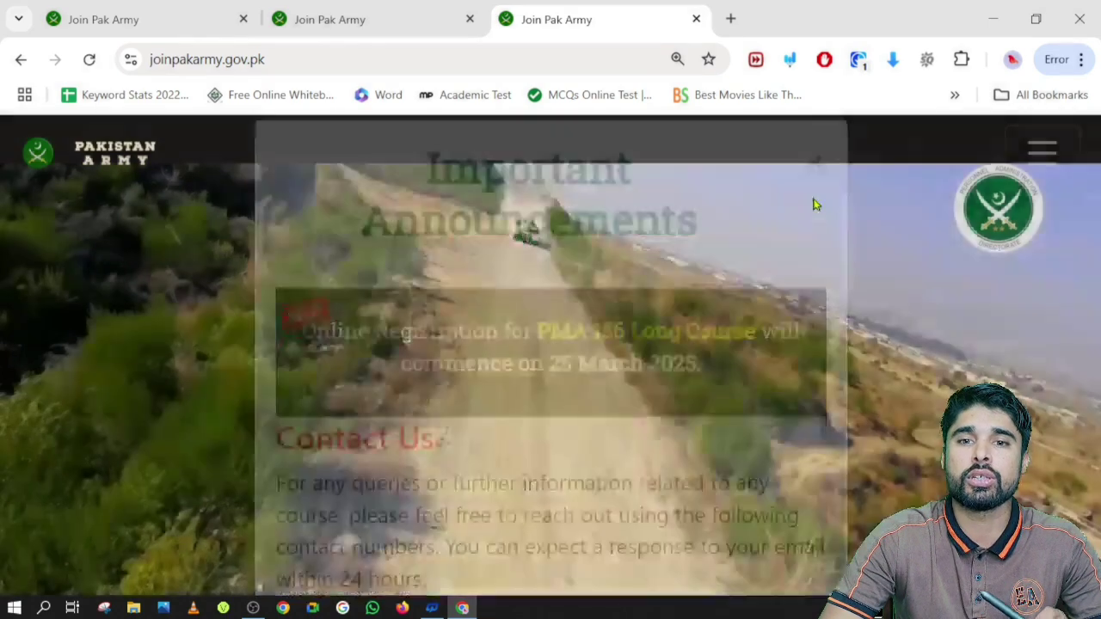
{"action": "scroll", "coordinate": [406, 411], "scroll_direction": "down", "scroll_amount": 8}
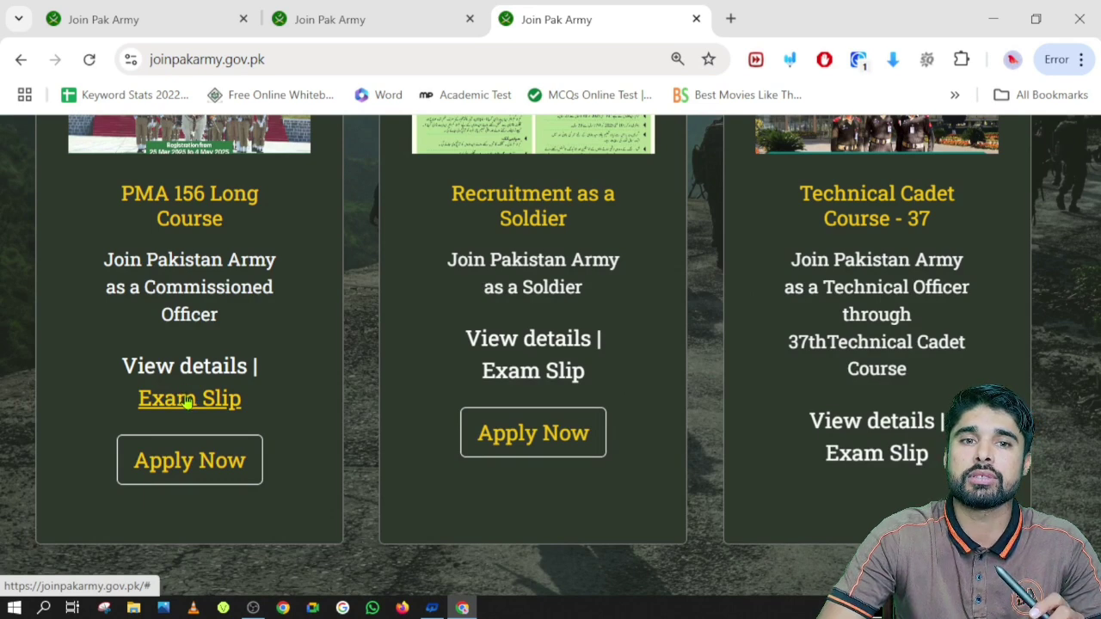
{"action": "left_click", "coordinate": [187, 400]}
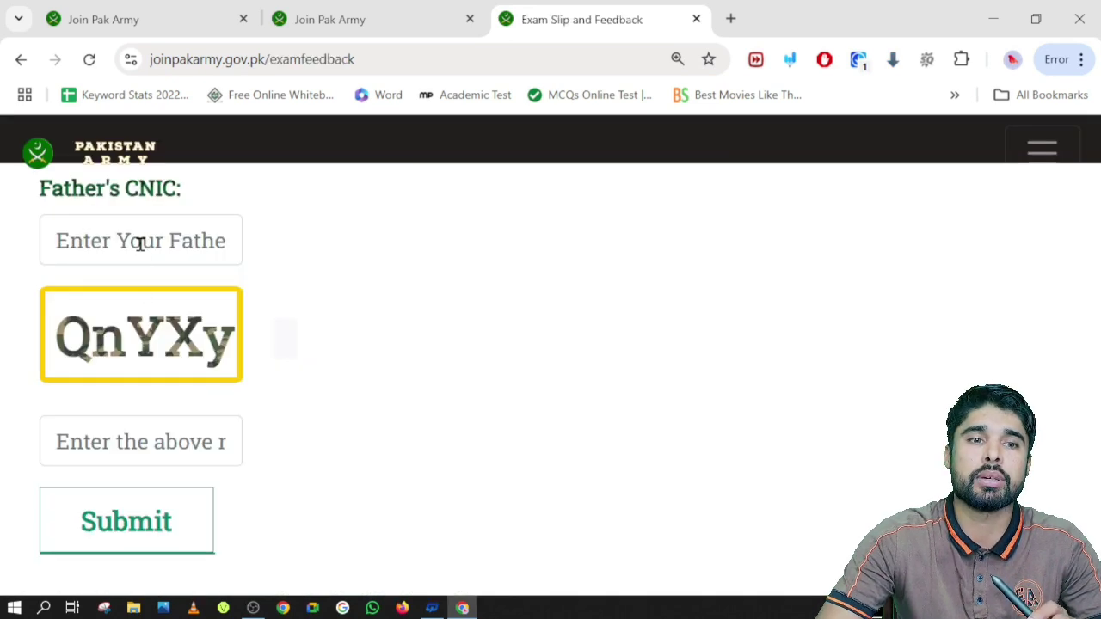
Fill in the father's CNIC and the applicant's CNIC numbers on the exam slip form
{"action": "left_click", "coordinate": [140, 243]}
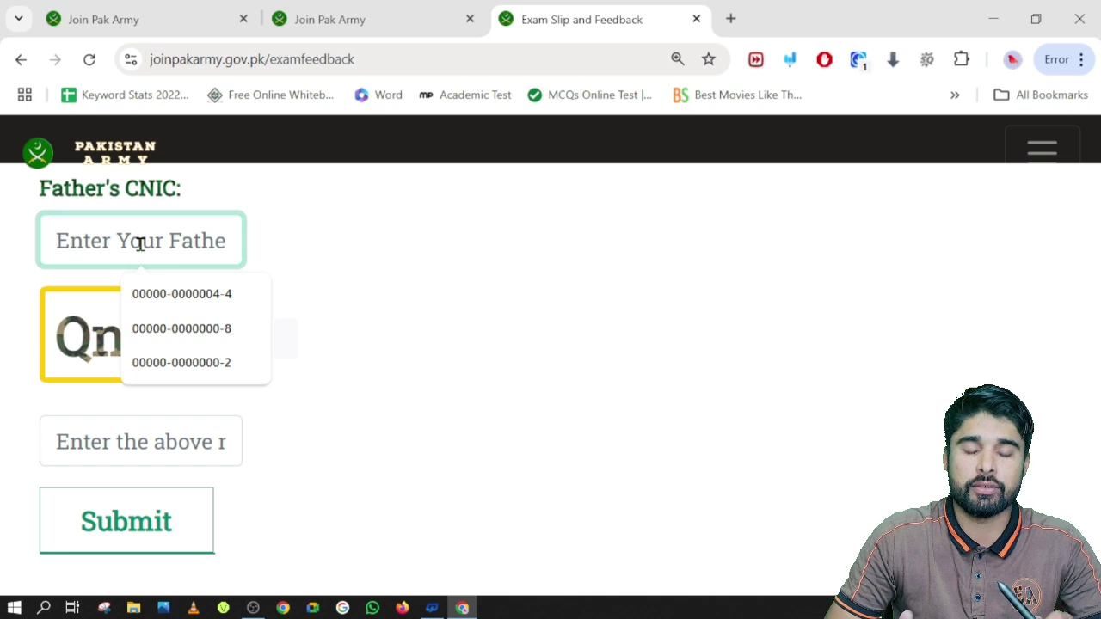
{"action": "type", "text": "00000-0000000-0"}
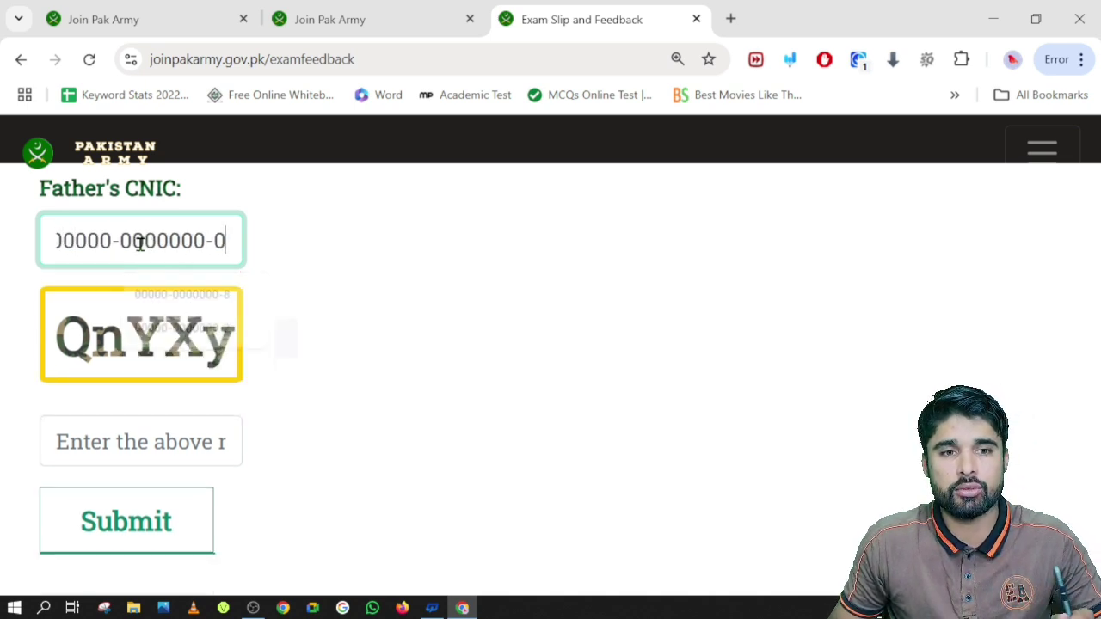
{"action": "key", "text": "BackSpace"}
{"action": "type", "text": "2"}
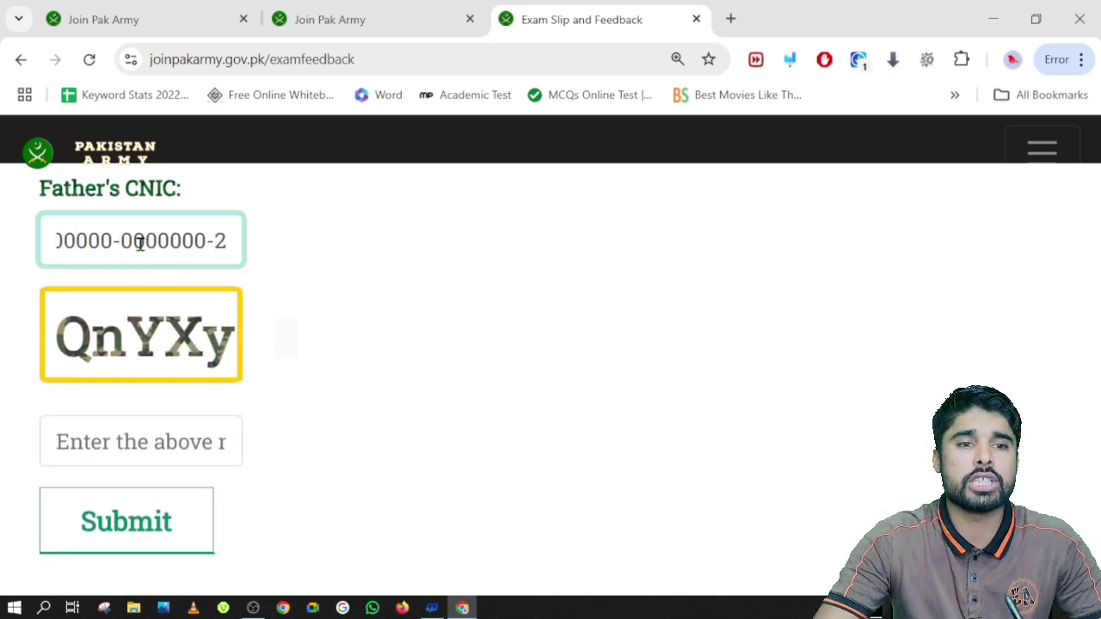
{"action": "scroll", "coordinate": [140, 435], "scroll_direction": "up", "scroll_amount": 4}
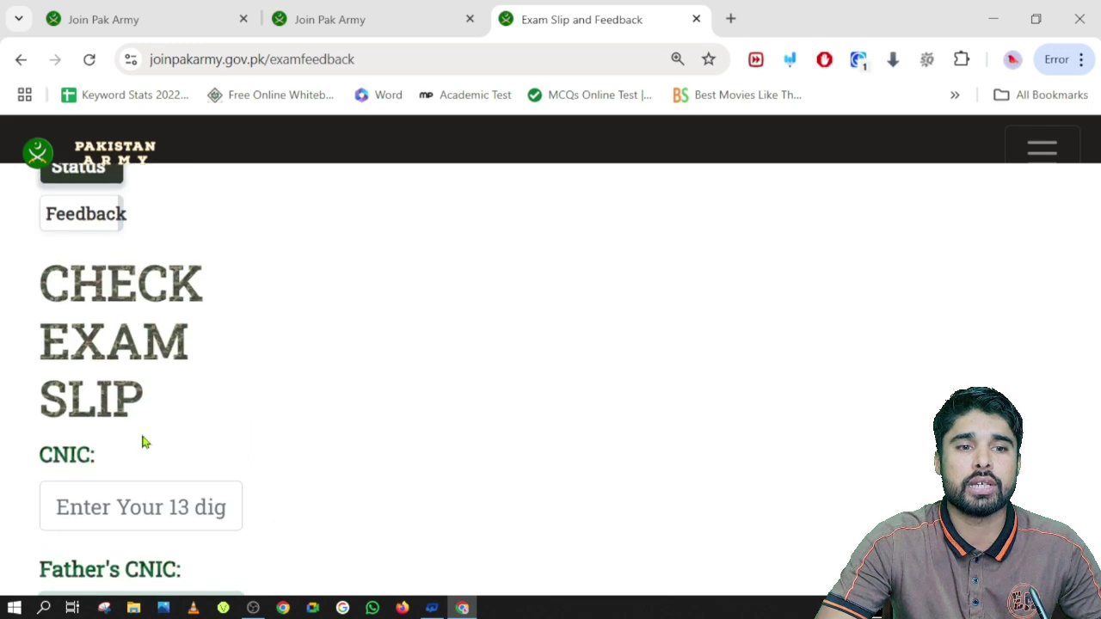
{"action": "left_click", "coordinate": [143, 504]}
{"action": "type", "text": "0"}
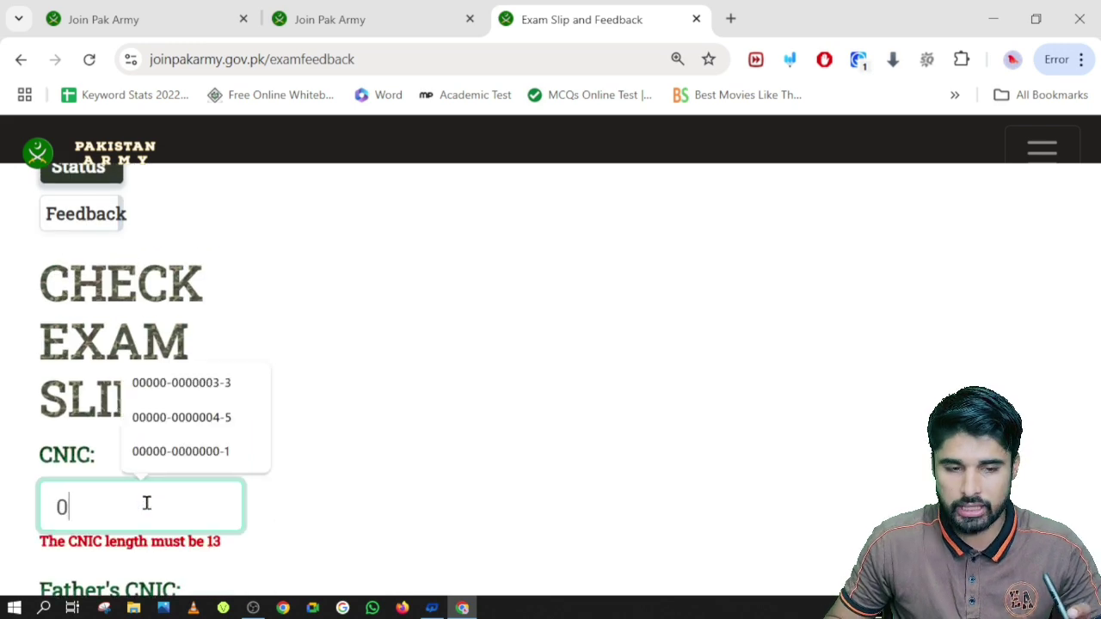
{"action": "type", "text": "0000-0000000-0"}
{"action": "key", "text": "BackSpace"}
{"action": "type", "text": "1"}
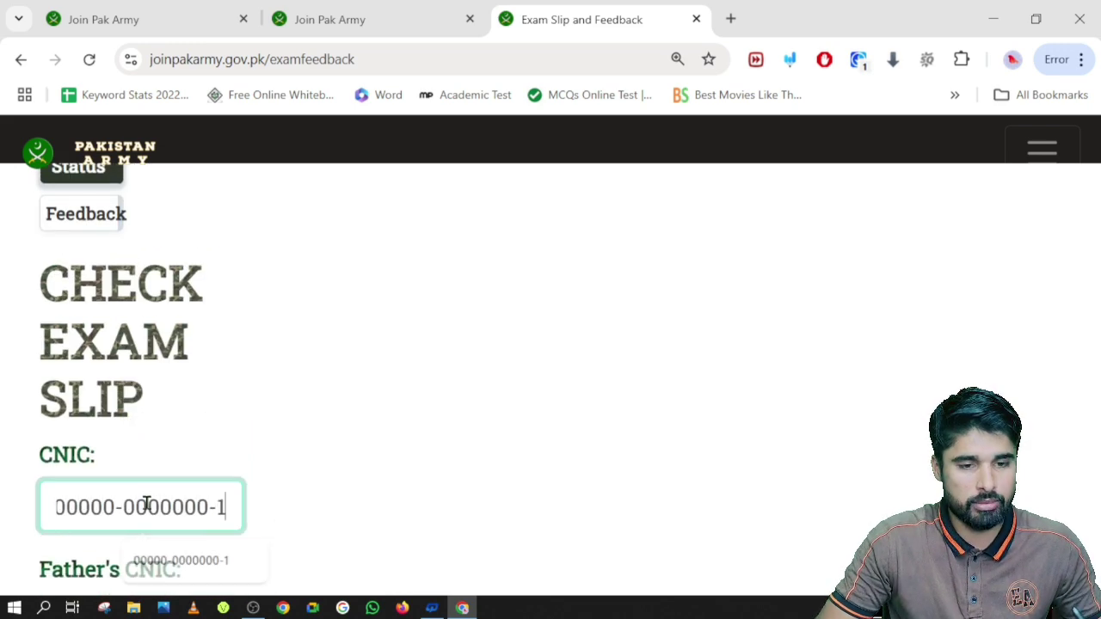
Enter the shown captcha characters and submit the exam slip check form
{"action": "scroll", "coordinate": [147, 504], "scroll_direction": "down", "scroll_amount": 4}
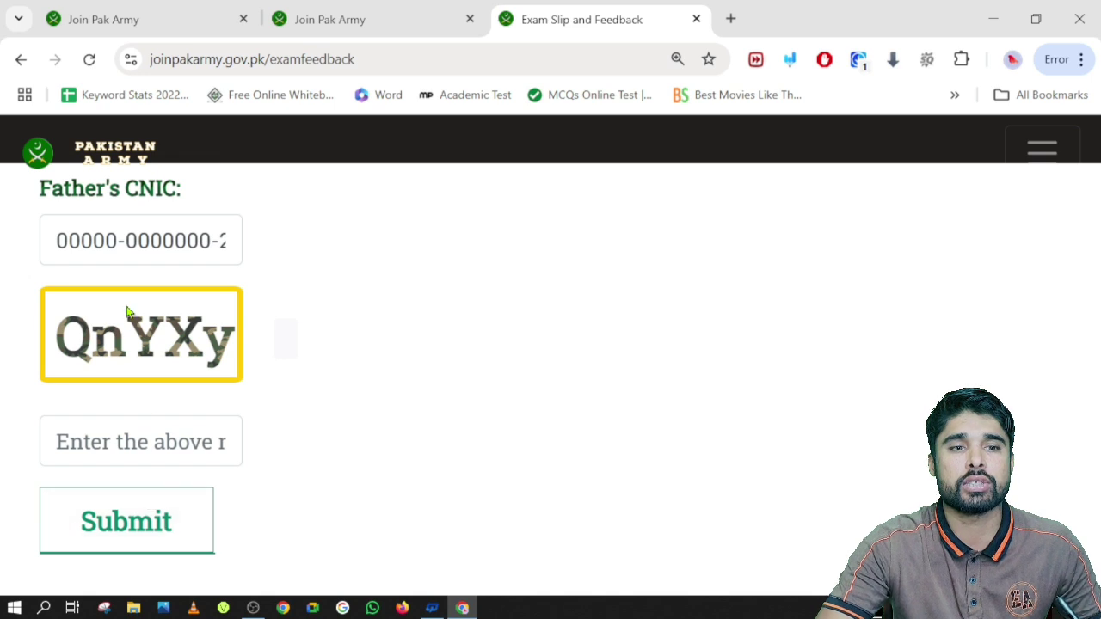
{"action": "left_click", "coordinate": [129, 442]}
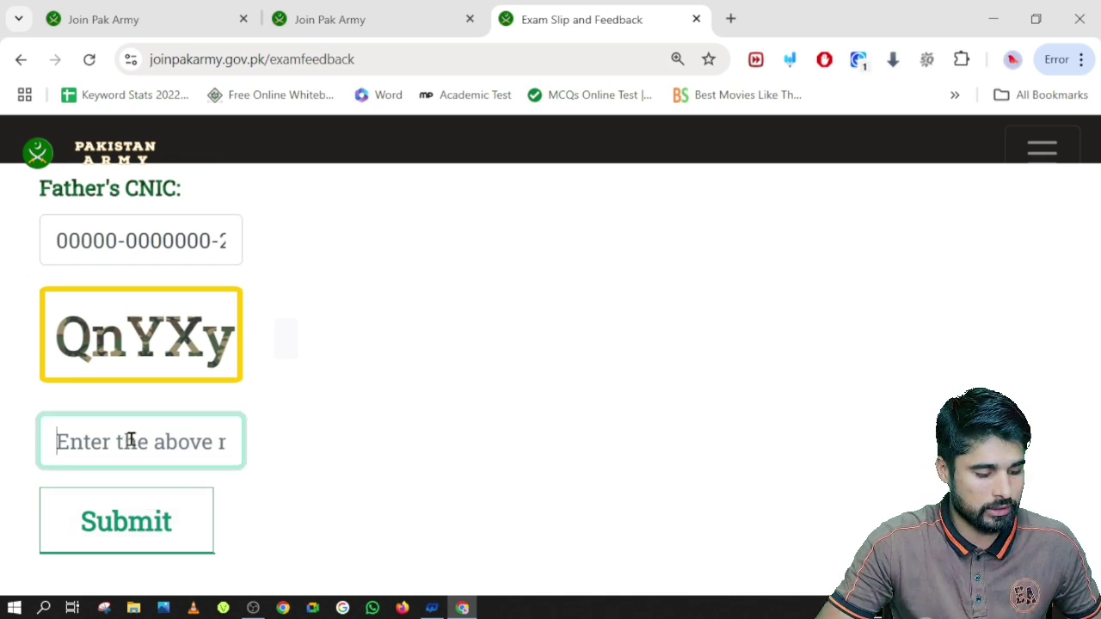
{"action": "type", "text": "QnY"}
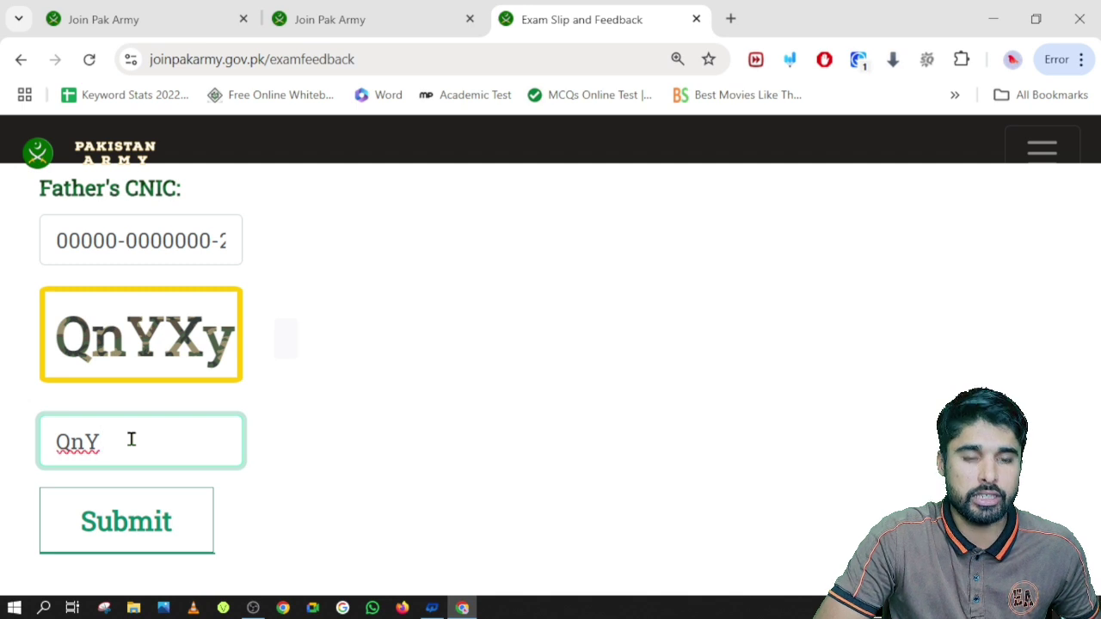
{"action": "type", "text": "X"}
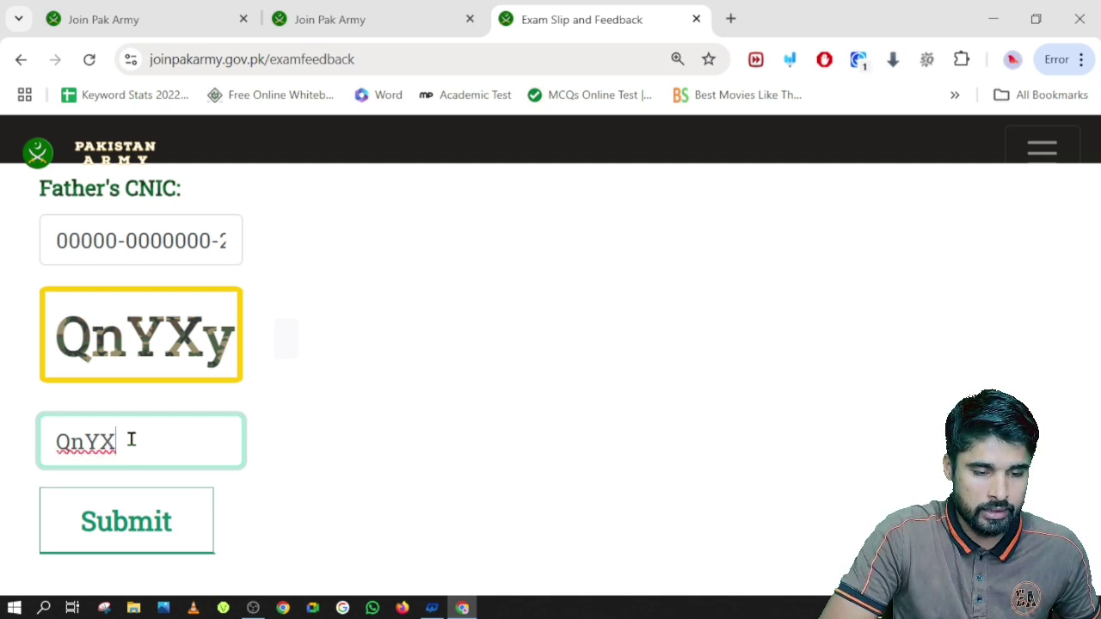
{"action": "type", "text": "y"}
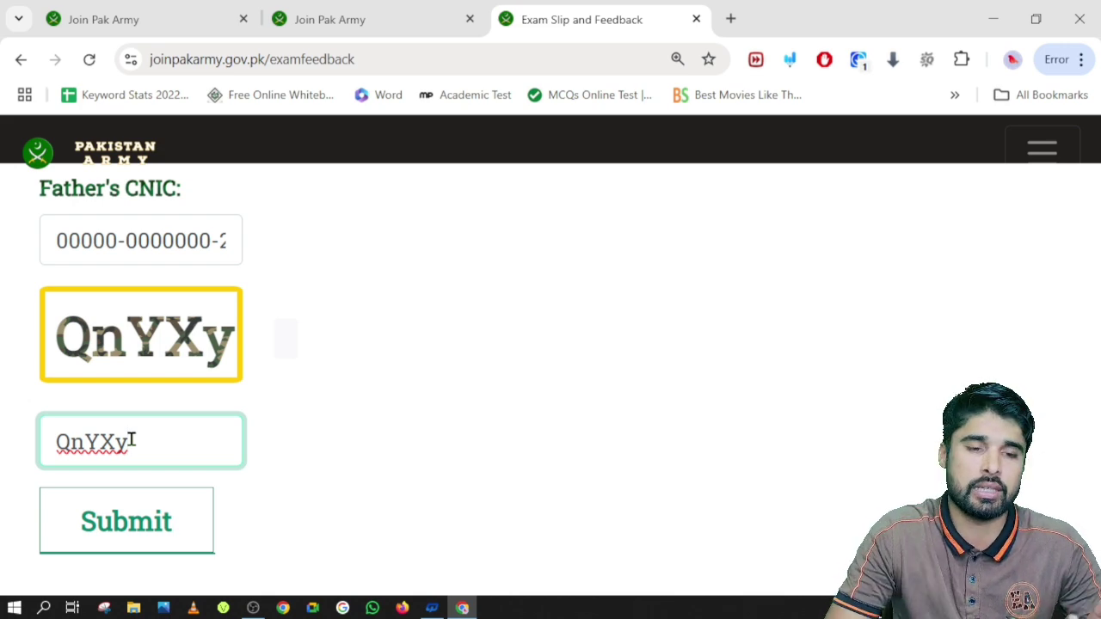
{"action": "left_click", "coordinate": [126, 528]}
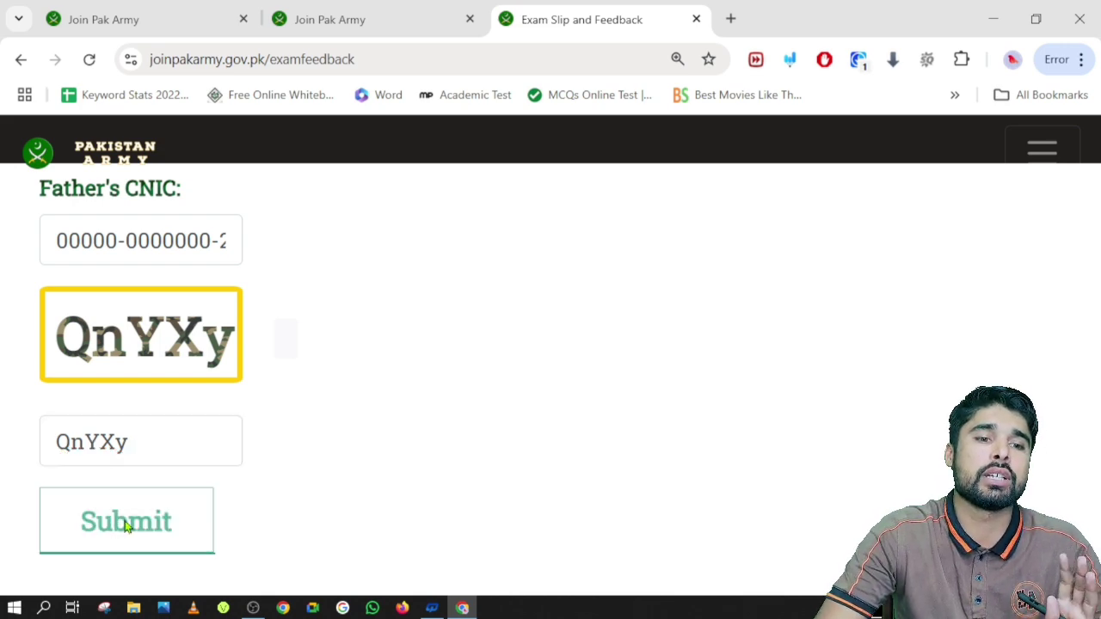